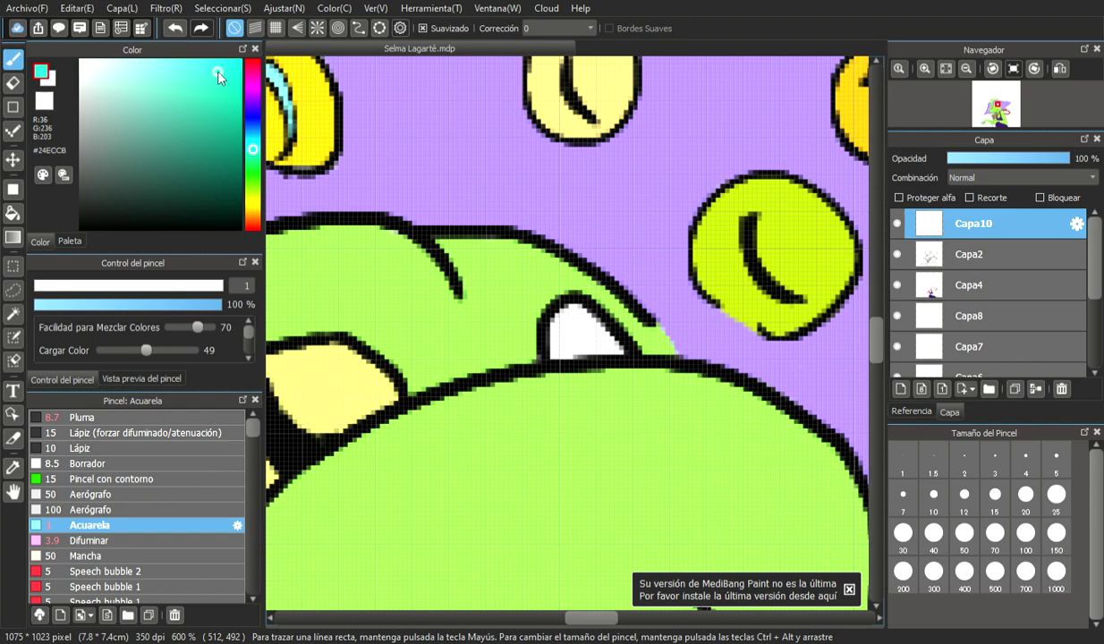
- Set the Acuarela brush to teal #00A7B7 at size 4.5, try a stroke on the white patch behind the snout, and undo it
{"action": "left_click_drag", "start_coordinate": [189, 66], "coordinate": [222, 107]}
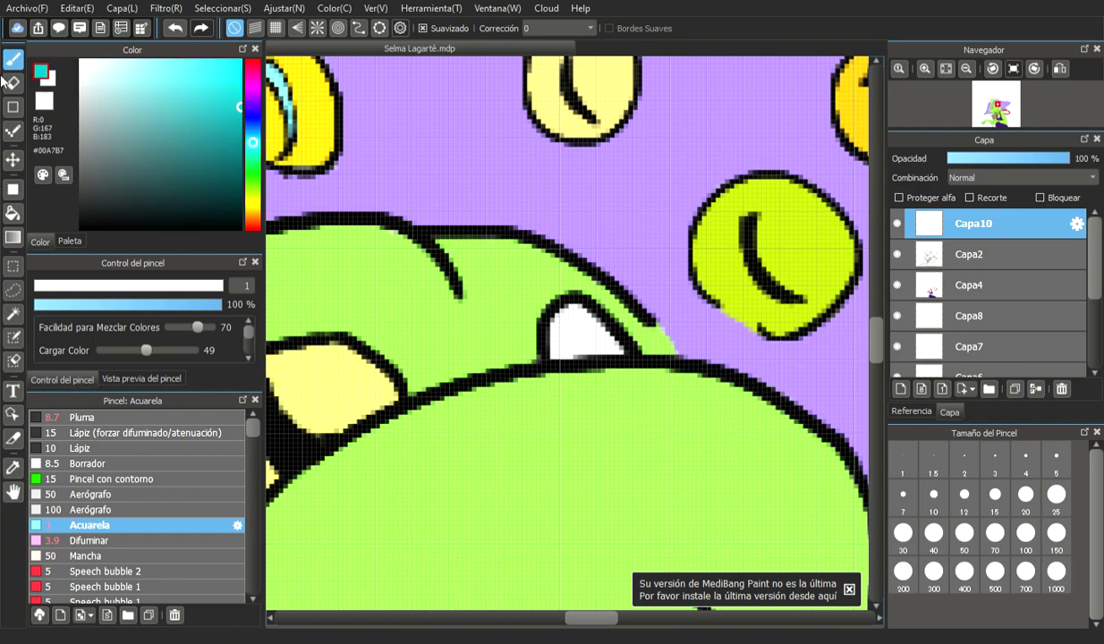
{"action": "left_click", "coordinate": [54, 285]}
{"action": "left_click_drag", "start_coordinate": [541, 320], "coordinate": [571, 341]}
{"action": "key", "text": "ctrl+z"}
{"action": "key", "text": "ctrl+z"}
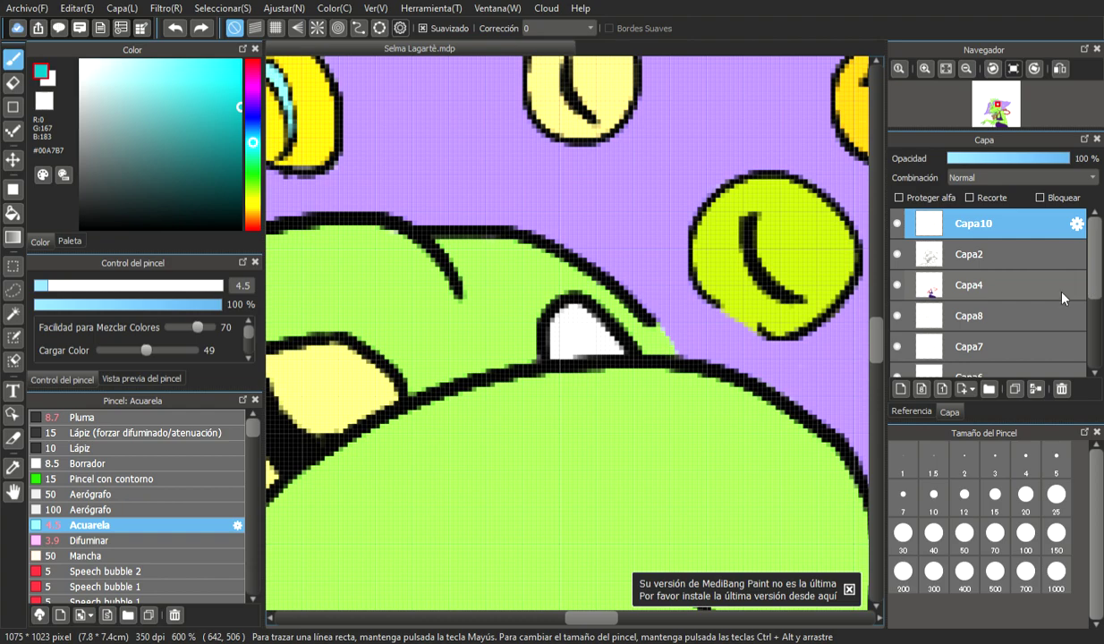
- Check which artwork layers Capa8 and Capa3 hold by switching the visibility of each off and back on
{"action": "left_click", "coordinate": [898, 316]}
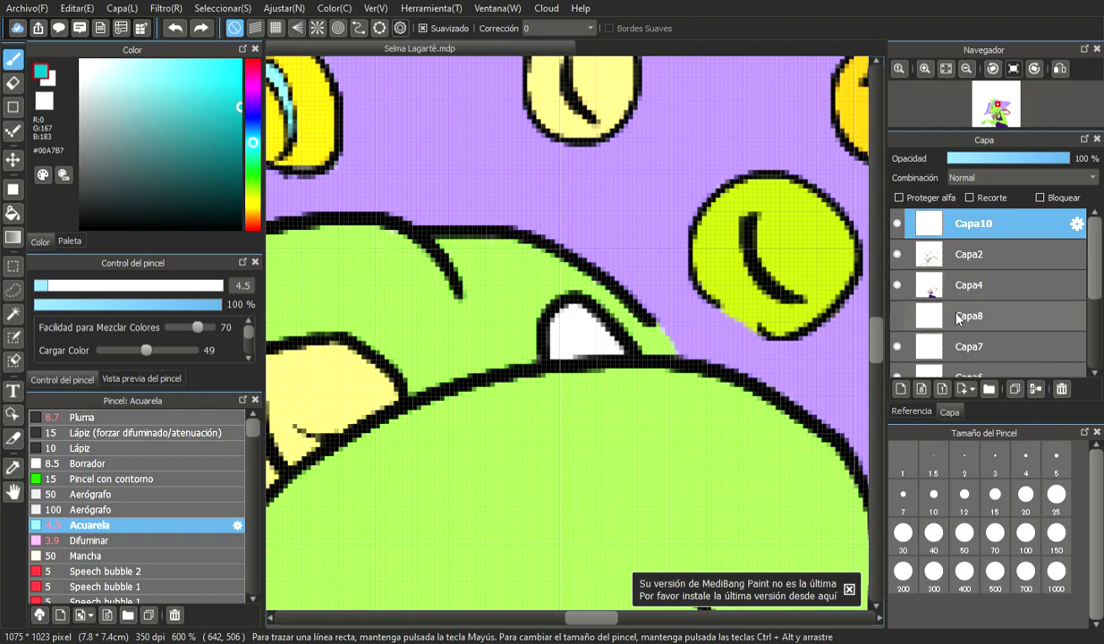
{"action": "left_click", "coordinate": [897, 315]}
{"action": "scroll", "coordinate": [1057, 272], "scroll_direction": "down", "scroll_amount": 3}
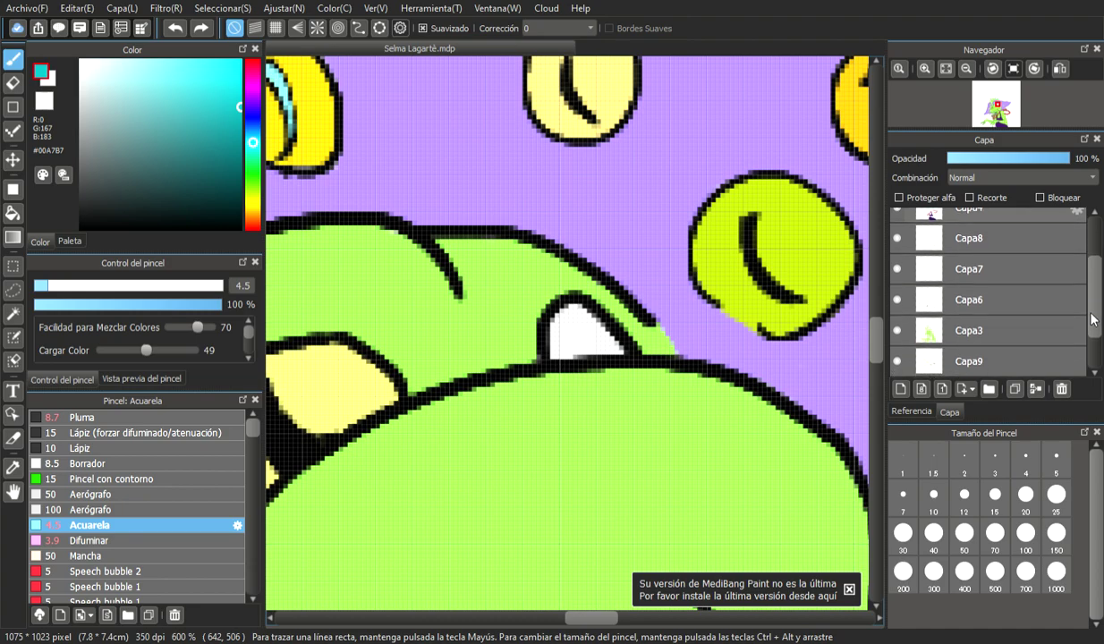
{"action": "left_click", "coordinate": [897, 315]}
{"action": "left_click", "coordinate": [898, 316]}
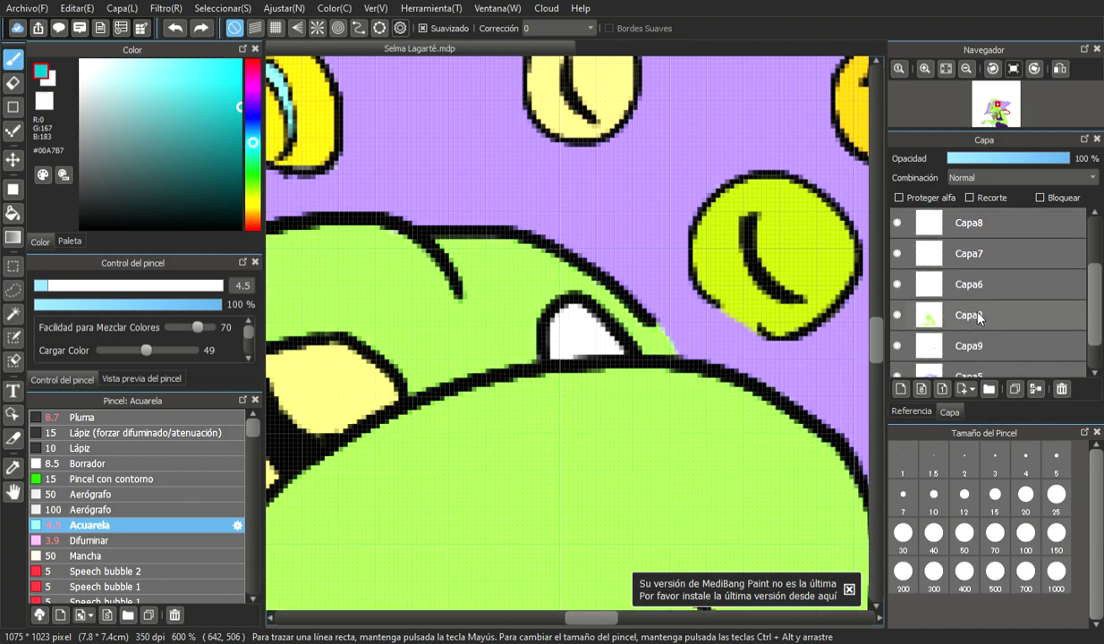
- Paint the small white patch behind the lizard's snout solid teal on layer Capa3
{"action": "left_click", "coordinate": [967, 316]}
{"action": "left_click_drag", "start_coordinate": [563, 344], "coordinate": [567, 314]}
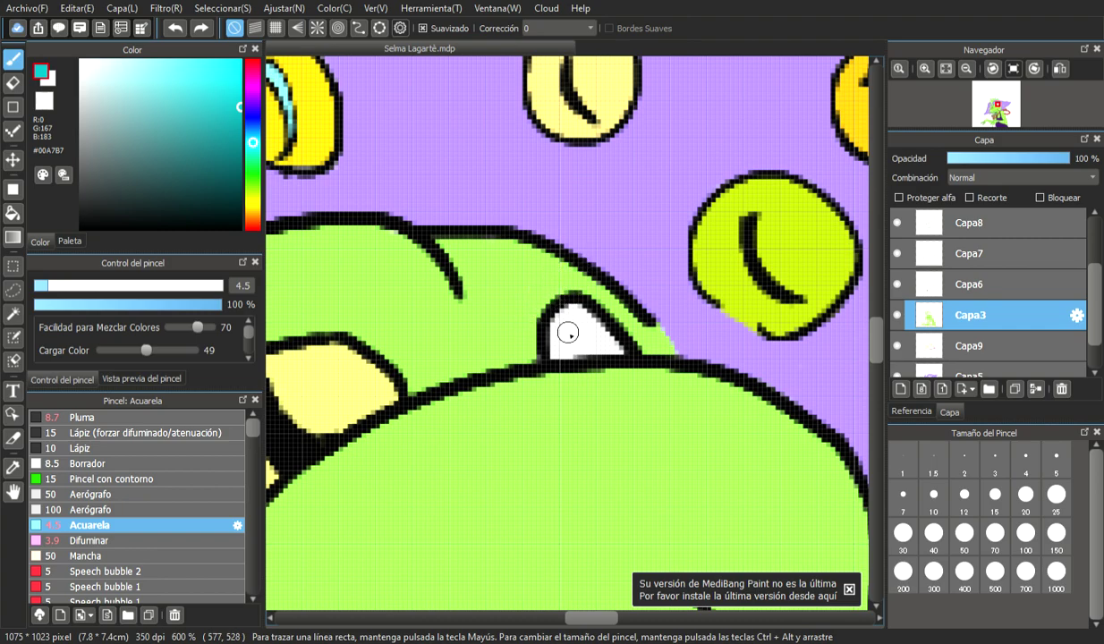
{"action": "mouse_move", "coordinate": [566, 337]}
{"action": "left_mouse_down"}
{"action": "mouse_move", "coordinate": [541, 339]}
{"action": "mouse_move", "coordinate": [538, 325]}
{"action": "mouse_move", "coordinate": [574, 318]}
{"action": "mouse_move", "coordinate": [611, 347]}
{"action": "left_mouse_up"}
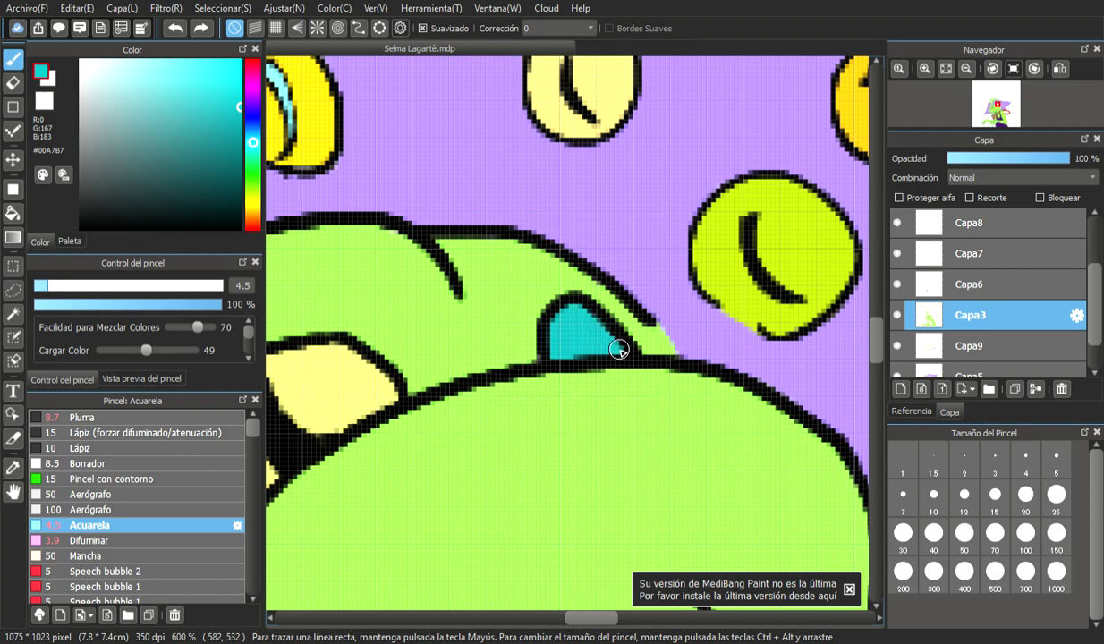
{"action": "key", "text": "ctrl+y"}
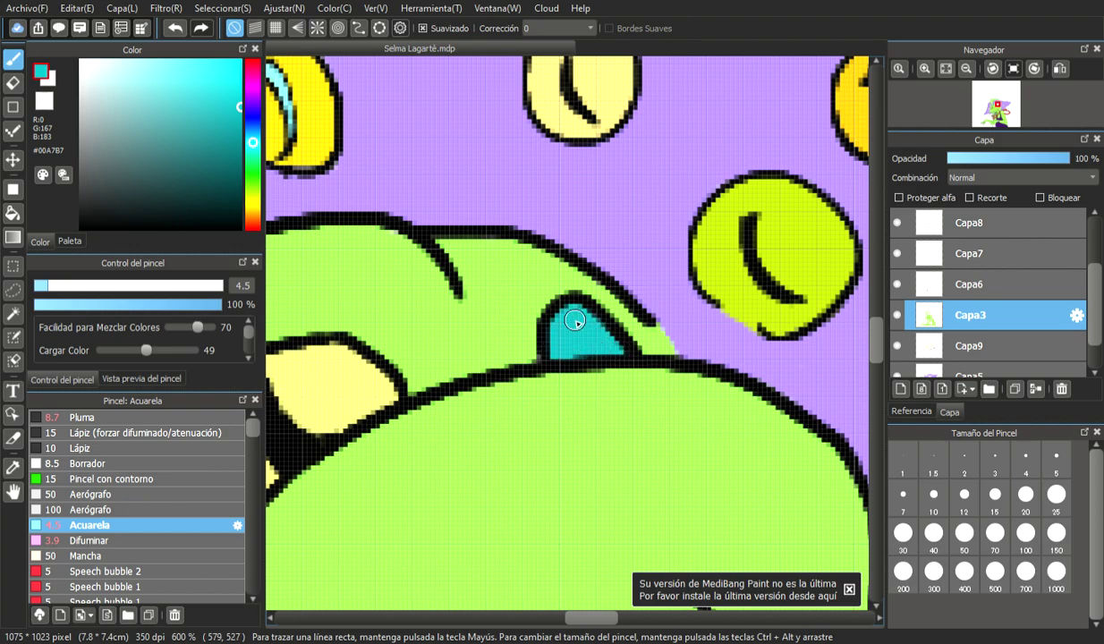
- Set the brush colour to white #FFFFFF for painting the cigarette in the lizard's mouth
{"action": "scroll", "coordinate": [626, 366], "scroll_direction": "up", "scroll_amount": 1}
{"action": "scroll", "coordinate": [518, 537], "scroll_direction": "down", "scroll_amount": 4}
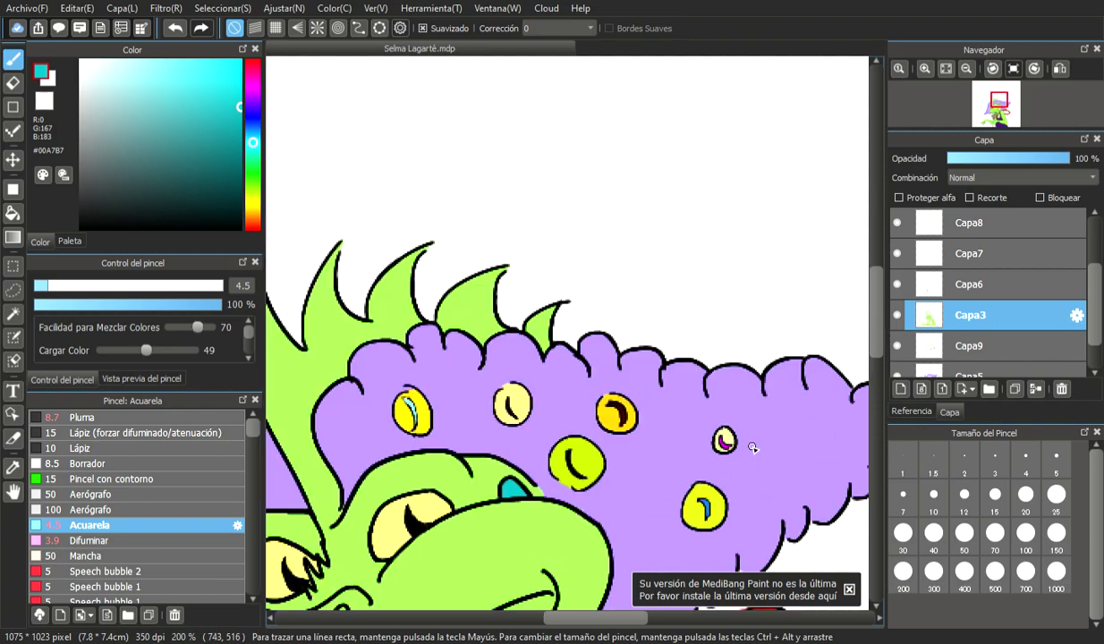
{"action": "scroll", "coordinate": [604, 519], "scroll_direction": "down", "scroll_amount": 5}
{"action": "left_click_drag", "start_coordinate": [605, 617], "coordinate": [544, 618]}
{"action": "scroll", "coordinate": [592, 438], "scroll_direction": "up", "scroll_amount": 2}
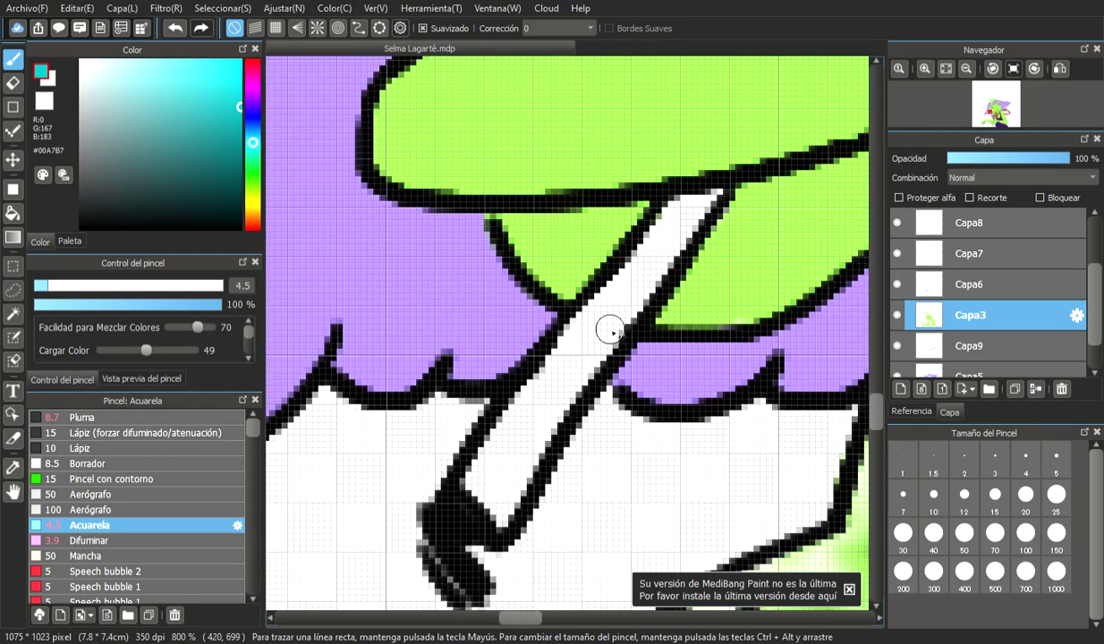
{"action": "left_click", "coordinate": [91, 68]}
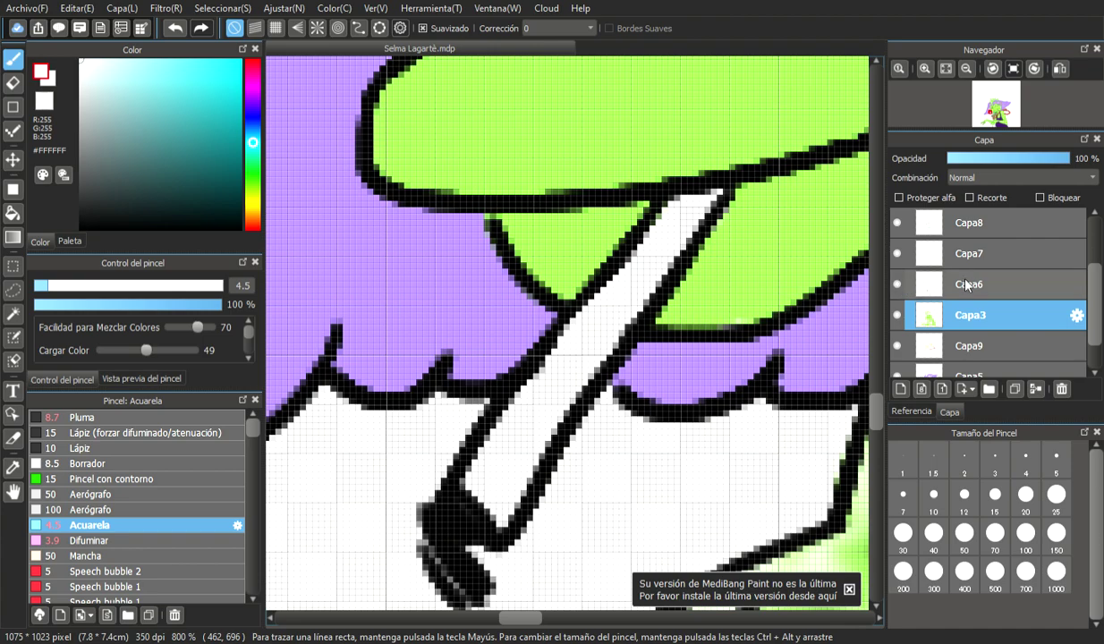
- Check the contents of layer Capa9 by switching its visibility, and make it the active layer
{"action": "mouse_move", "coordinate": [1094, 322]}
{"action": "left_mouse_down"}
{"action": "mouse_move", "coordinate": [1096, 277]}
{"action": "mouse_move", "coordinate": [1094, 323]}
{"action": "left_mouse_up"}
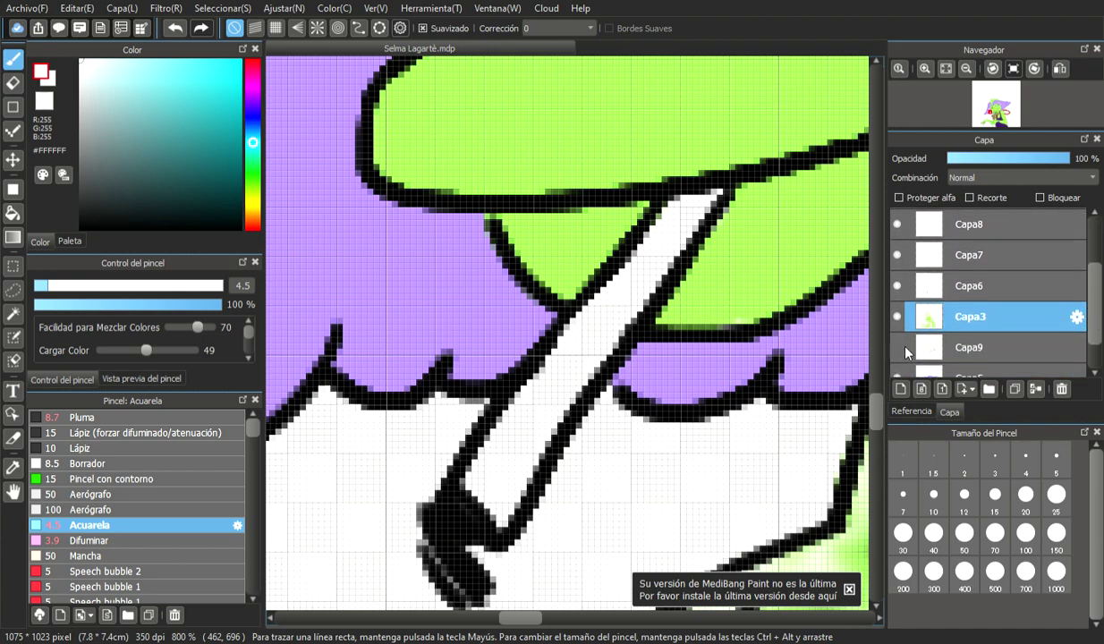
{"action": "scroll", "coordinate": [841, 206], "scroll_direction": "down", "scroll_amount": 5}
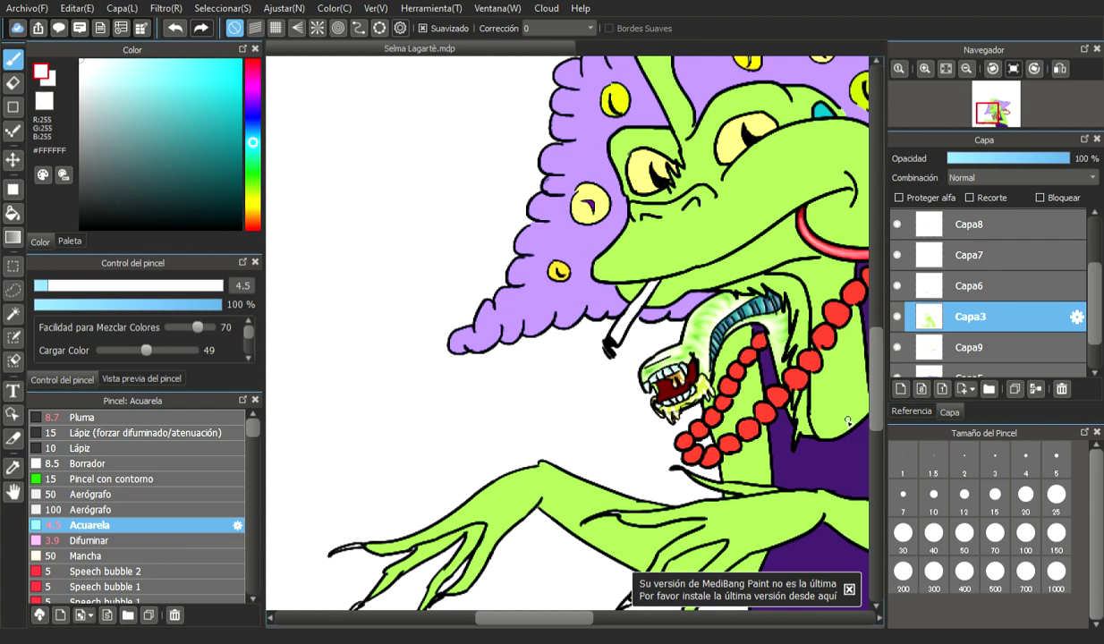
{"action": "scroll", "coordinate": [776, 298], "scroll_direction": "up", "scroll_amount": 2}
{"action": "scroll", "coordinate": [776, 298], "scroll_direction": "down", "scroll_amount": 5}
{"action": "left_click_drag", "start_coordinate": [569, 618], "coordinate": [601, 618]}
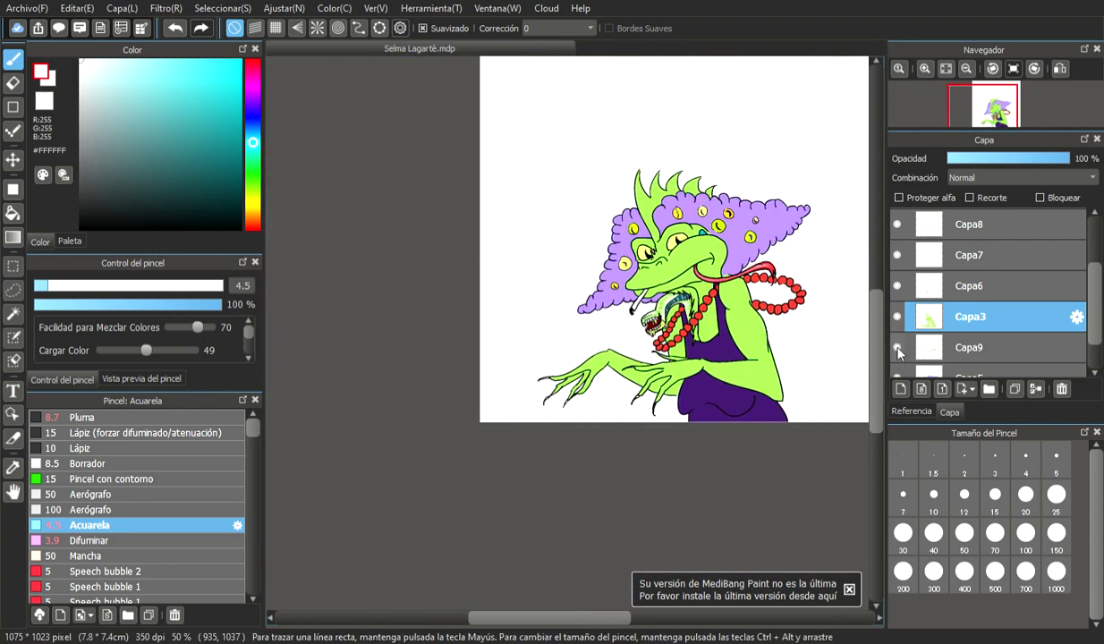
{"action": "scroll", "coordinate": [439, 271], "scroll_direction": "up", "scroll_amount": 4}
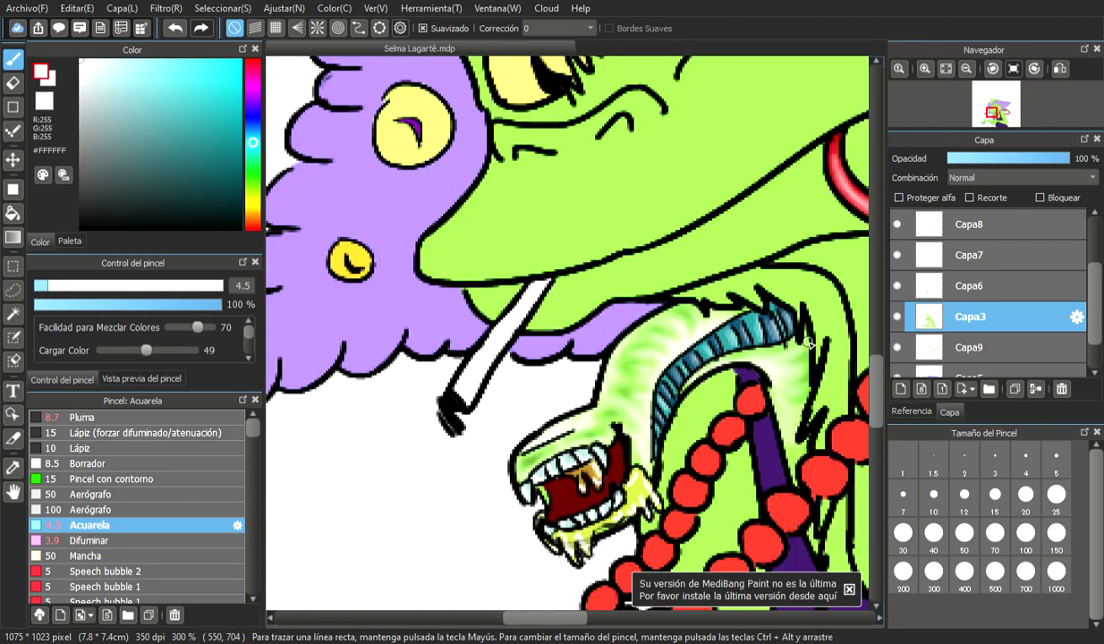
{"action": "left_click", "coordinate": [948, 347]}
{"action": "left_click", "coordinate": [898, 348]}
{"action": "left_click", "coordinate": [898, 348]}
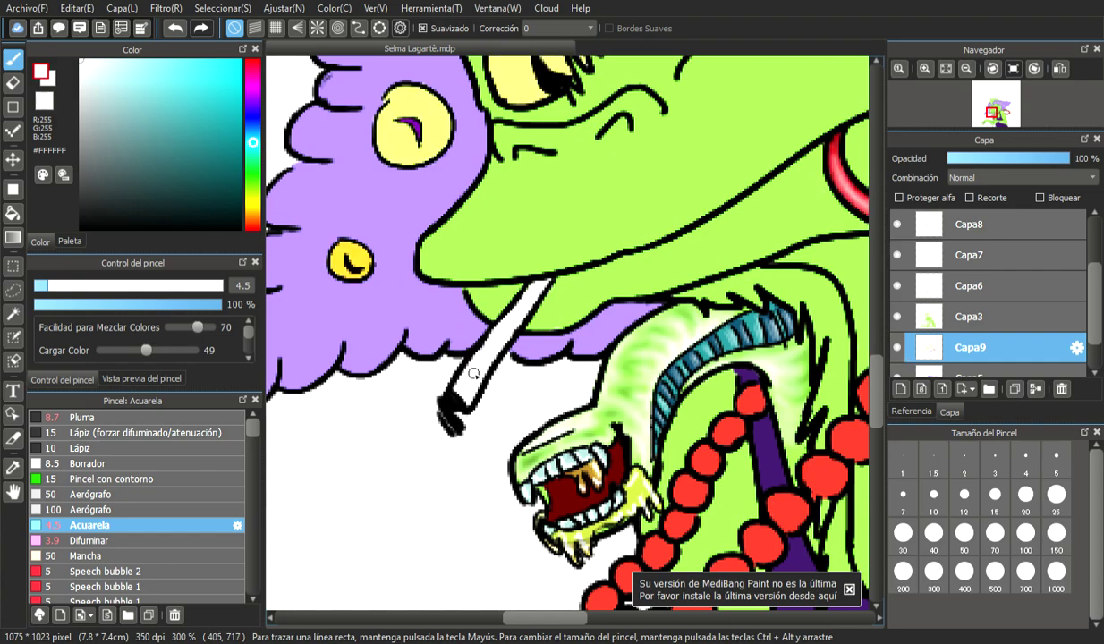
- Paint the cigarette's body white from the burnt tip up to the mouth, and undo the last stroke
{"action": "scroll", "coordinate": [482, 367], "scroll_direction": "down", "scroll_amount": 5}
{"action": "scroll", "coordinate": [483, 368], "scroll_direction": "up", "scroll_amount": 7}
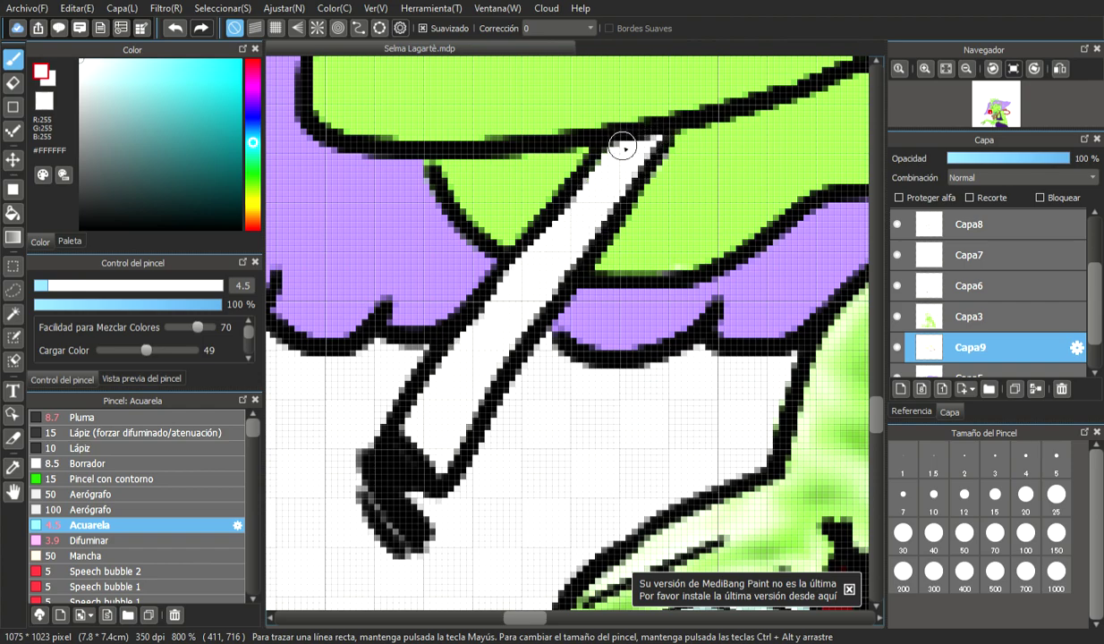
{"action": "left_click_drag", "start_coordinate": [465, 302], "coordinate": [518, 267]}
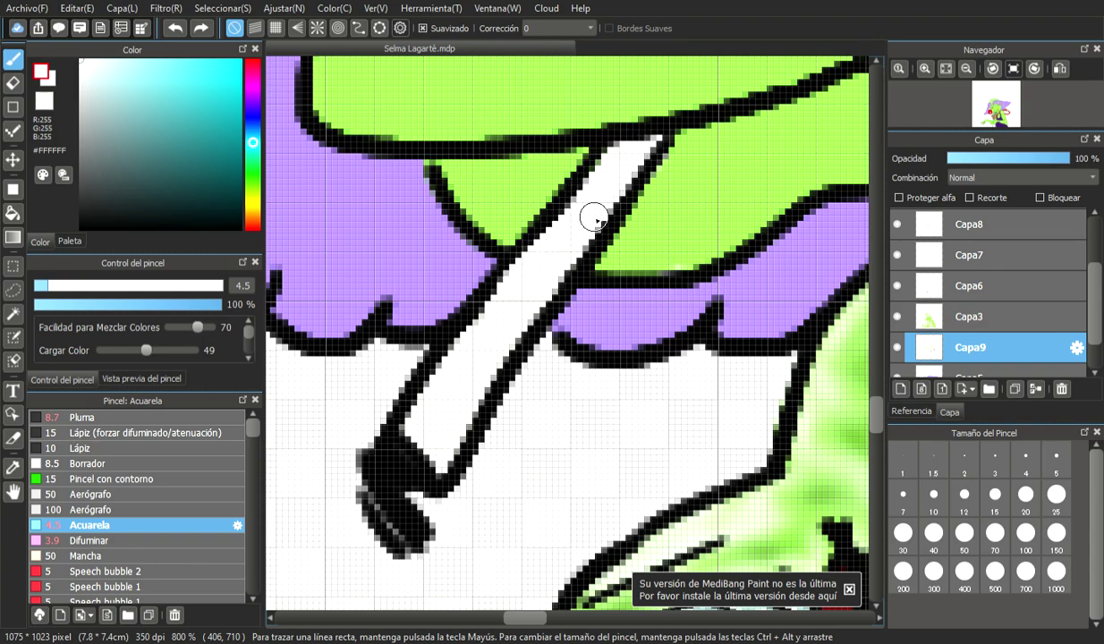
{"action": "mouse_move", "coordinate": [614, 158]}
{"action": "left_mouse_down"}
{"action": "mouse_move", "coordinate": [648, 136]}
{"action": "mouse_move", "coordinate": [626, 184]}
{"action": "mouse_move", "coordinate": [664, 132]}
{"action": "left_mouse_up"}
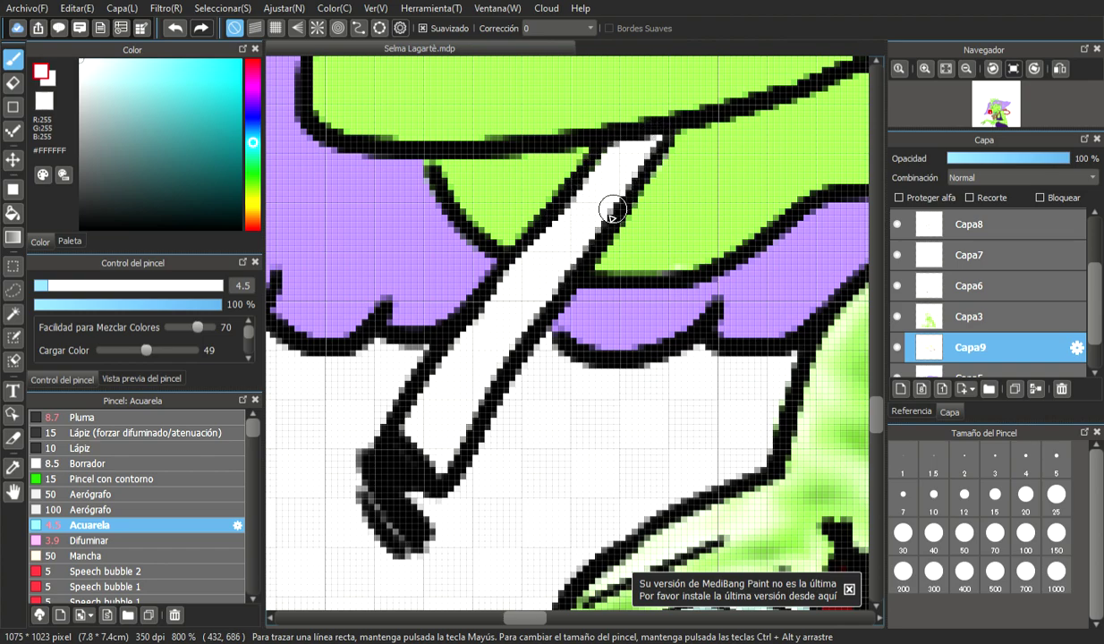
{"action": "left_click", "coordinate": [173, 32]}
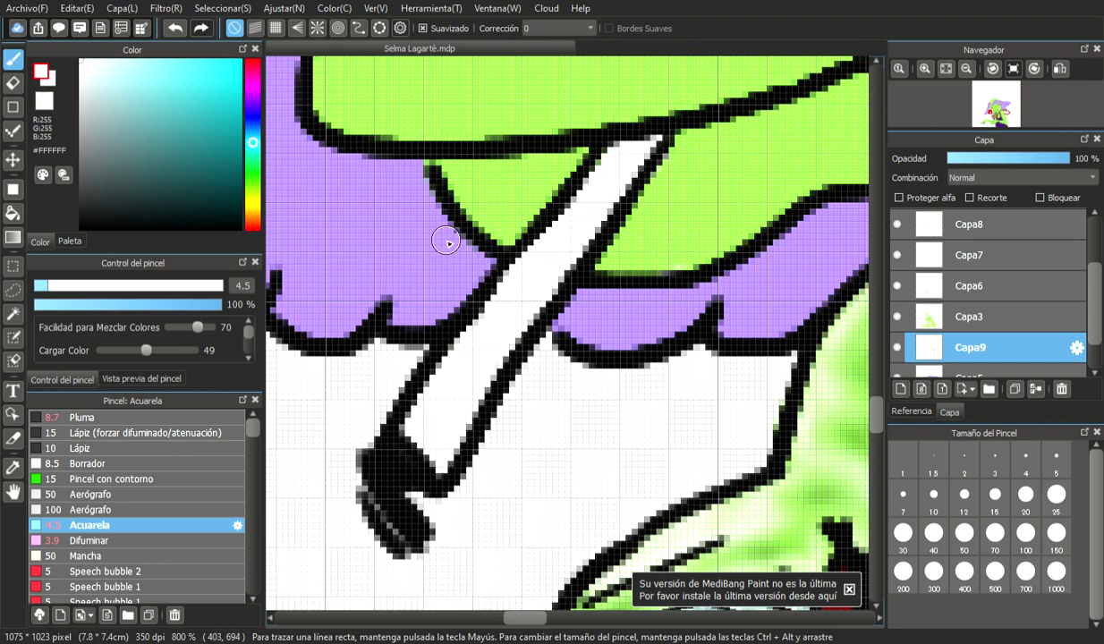
- Shade the cigarette's edges lightly with grey #BFBFBF from the burnt tip towards the mouth
{"action": "left_click", "coordinate": [79, 101]}
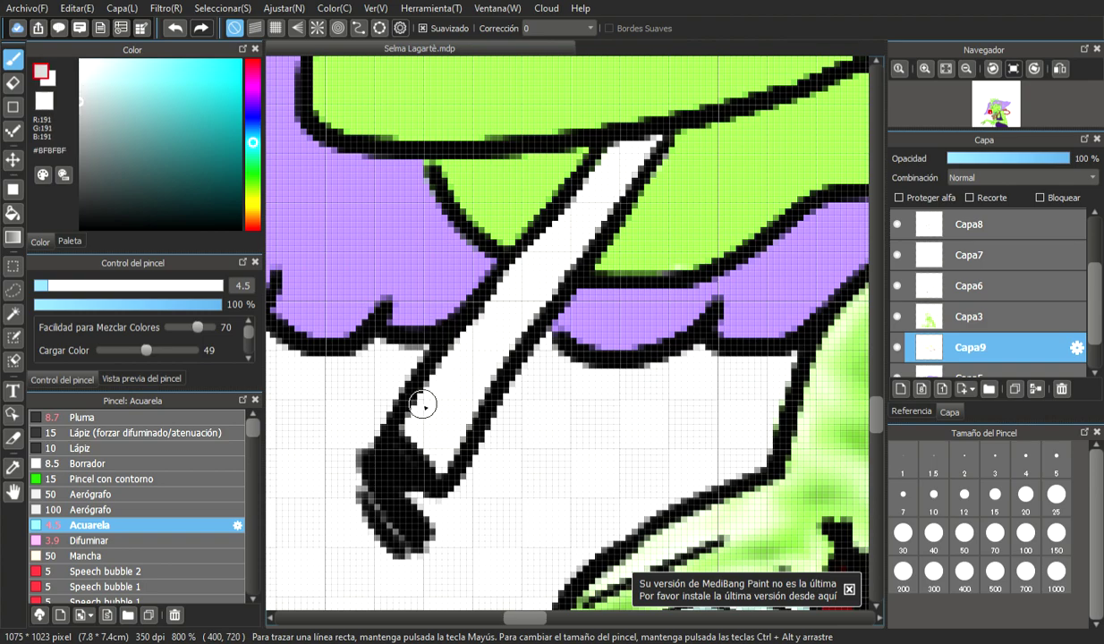
{"action": "left_click", "coordinate": [401, 427]}
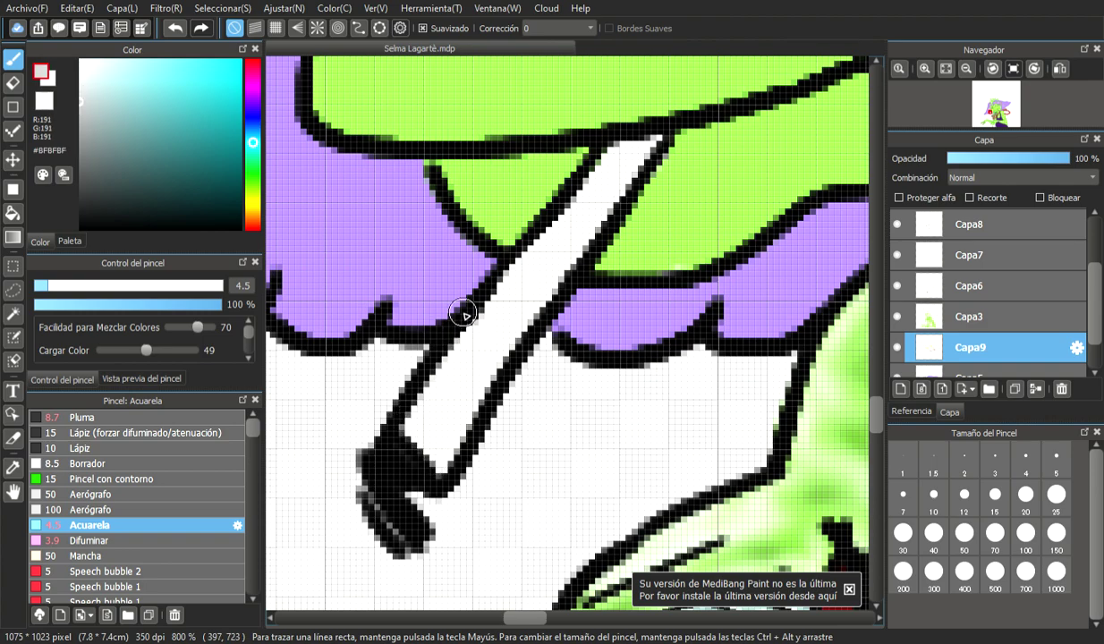
{"action": "mouse_move", "coordinate": [424, 380]}
{"action": "left_mouse_down"}
{"action": "mouse_move", "coordinate": [500, 248]}
{"action": "mouse_move", "coordinate": [438, 368]}
{"action": "mouse_move", "coordinate": [489, 284]}
{"action": "mouse_move", "coordinate": [482, 303]}
{"action": "mouse_move", "coordinate": [555, 213]}
{"action": "left_mouse_up"}
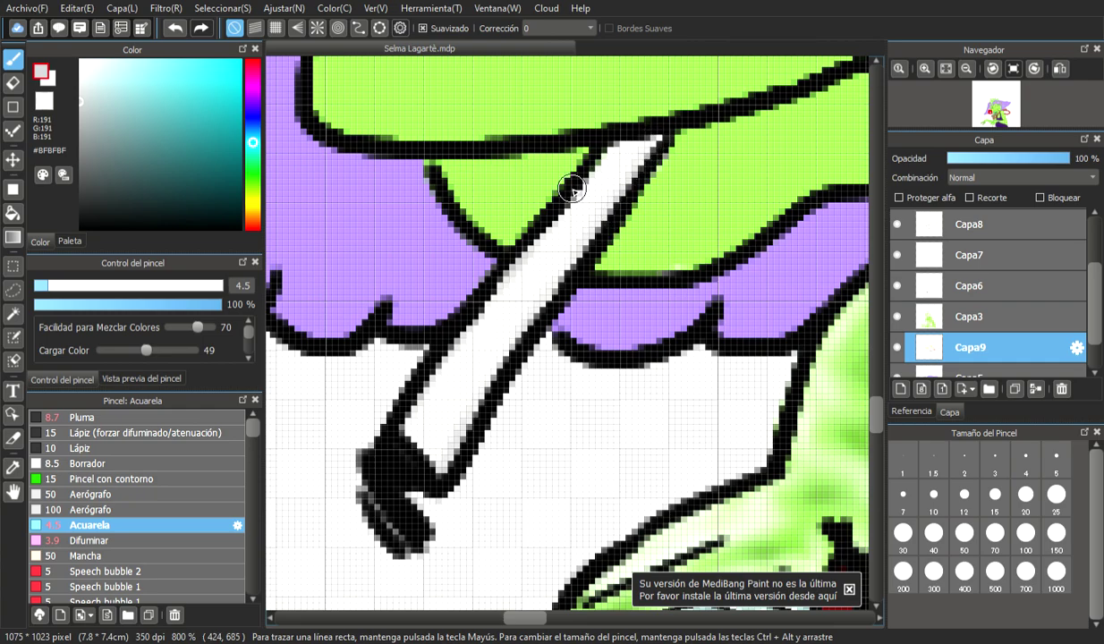
- Soften the cigarette's shading with light grey #E3E3E3 and white strokes at 34% brush opacity
{"action": "left_click", "coordinate": [99, 304]}
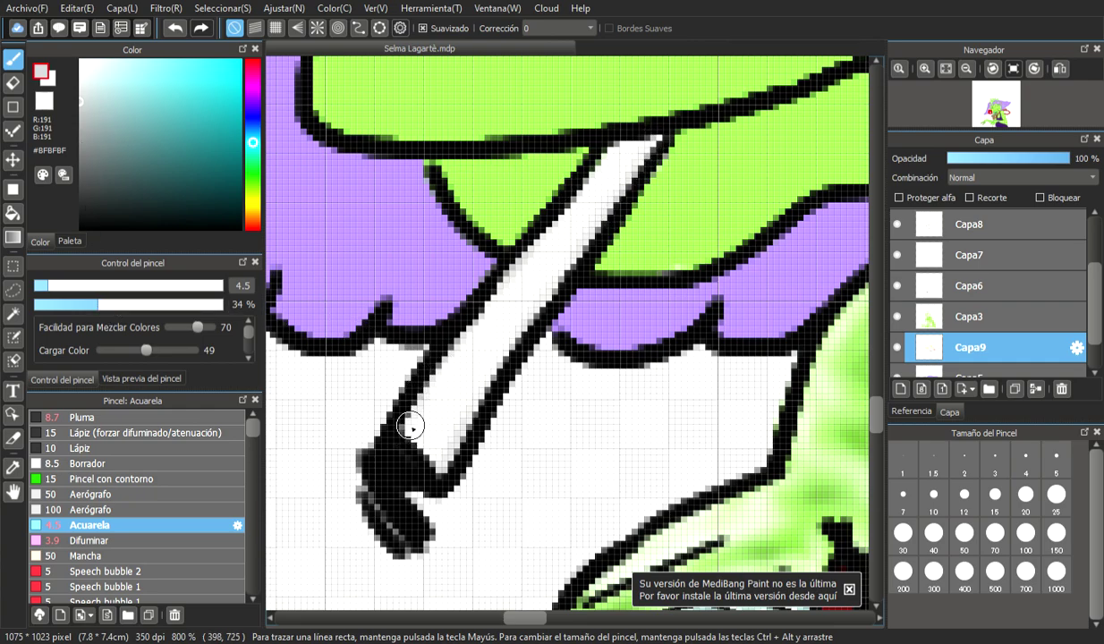
{"action": "mouse_move", "coordinate": [80, 84]}
{"action": "left_mouse_down"}
{"action": "mouse_move", "coordinate": [79, 97]}
{"action": "mouse_move", "coordinate": [80, 78]}
{"action": "left_mouse_up"}
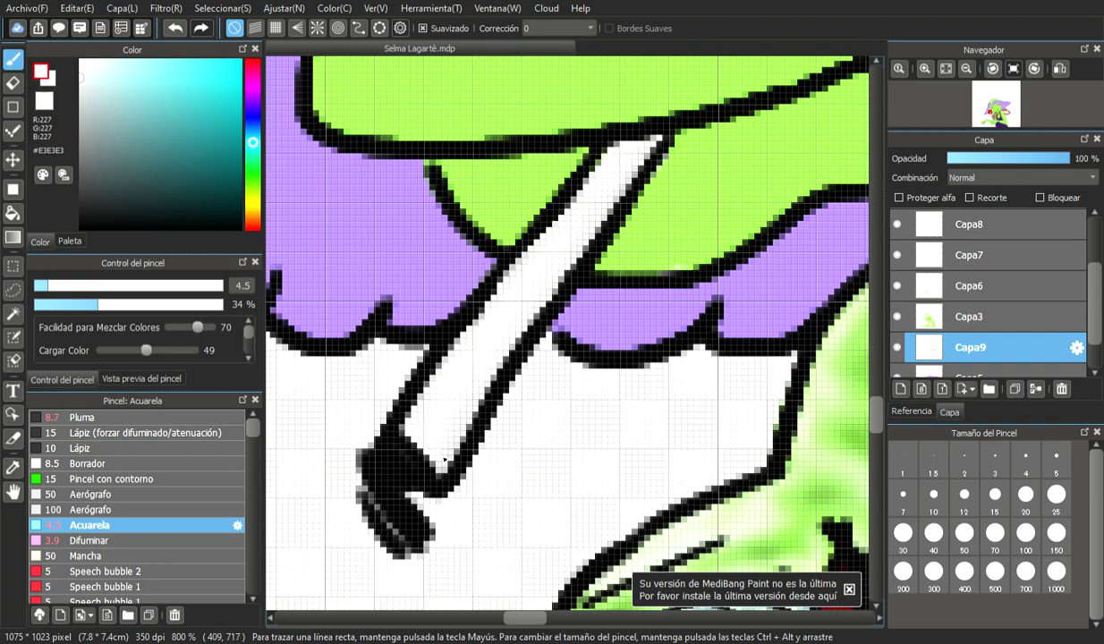
{"action": "left_click", "coordinate": [86, 60]}
{"action": "mouse_move", "coordinate": [565, 233]}
{"action": "left_mouse_down"}
{"action": "mouse_move", "coordinate": [615, 169]}
{"action": "mouse_move", "coordinate": [593, 195]}
{"action": "left_mouse_up"}
- Shade the cigarette's lower edge with grey #A7A8A9 at brush size 2.9 and 21% opacity
{"action": "left_click_drag", "start_coordinate": [176, 304], "coordinate": [222, 304]}
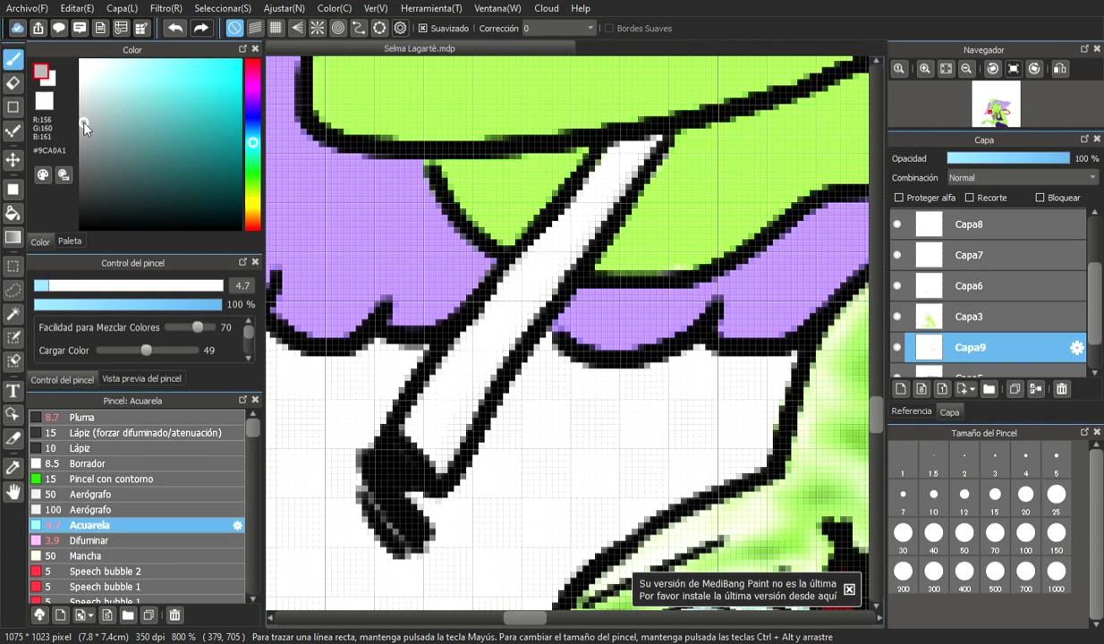
{"action": "left_click", "coordinate": [71, 304]}
{"action": "left_click", "coordinate": [47, 286]}
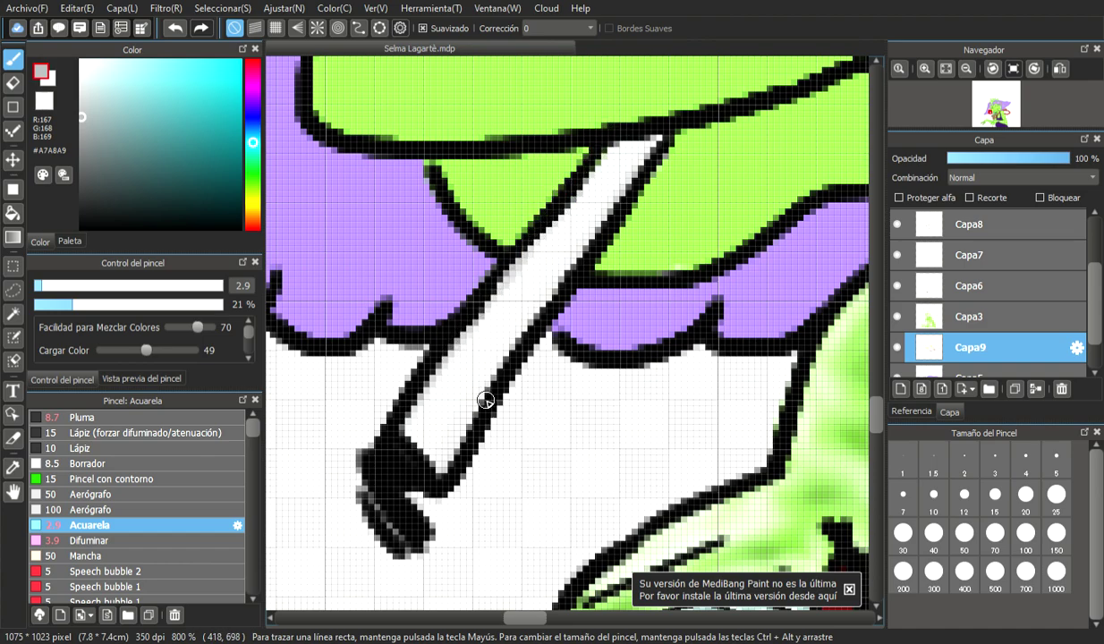
{"action": "left_click_drag", "start_coordinate": [443, 470], "coordinate": [481, 412]}
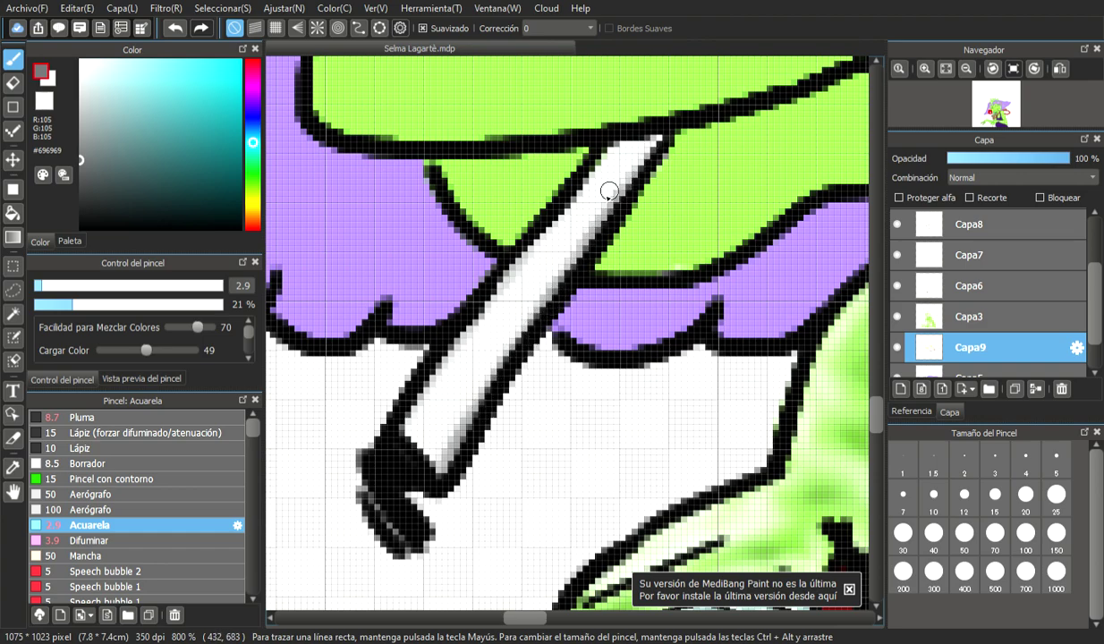
- Deepen the shadows along both long edges of the cigarette with greys #696969 and #ACACAC
{"action": "mouse_move", "coordinate": [413, 400]}
{"action": "left_mouse_down"}
{"action": "mouse_move", "coordinate": [470, 331]}
{"action": "mouse_move", "coordinate": [505, 243]}
{"action": "mouse_move", "coordinate": [554, 211]}
{"action": "left_mouse_up"}
{"action": "mouse_move", "coordinate": [583, 173]}
{"action": "left_mouse_down"}
{"action": "mouse_move", "coordinate": [594, 140]}
{"action": "mouse_move", "coordinate": [559, 183]}
{"action": "left_mouse_up"}
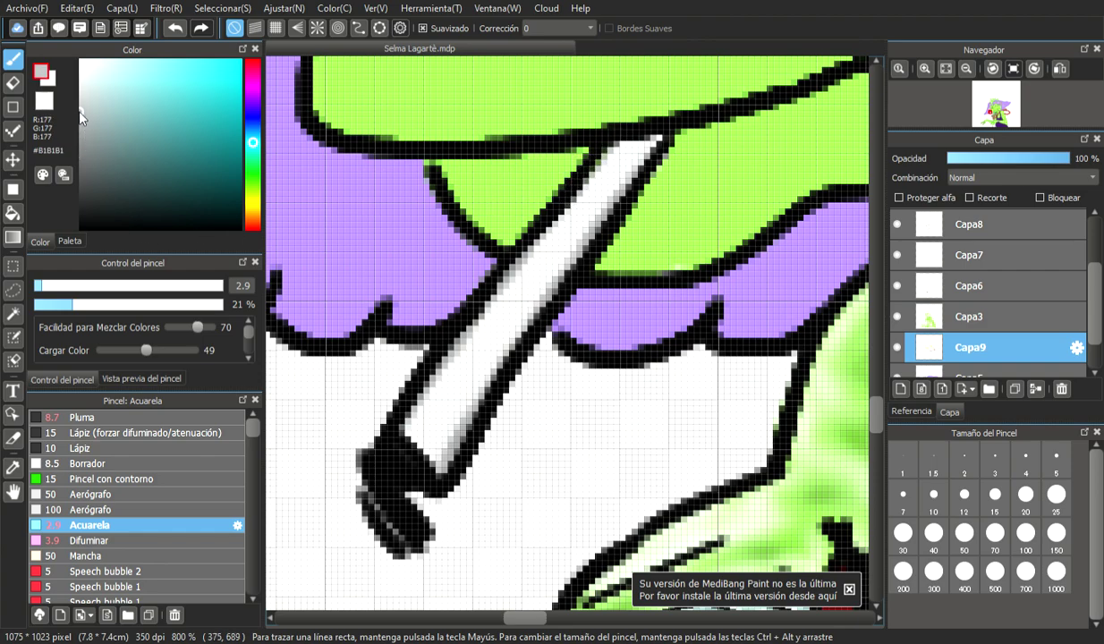
{"action": "left_click_drag", "start_coordinate": [409, 428], "coordinate": [461, 315]}
{"action": "mouse_move", "coordinate": [429, 389]}
{"action": "left_mouse_down"}
{"action": "mouse_move", "coordinate": [554, 217]}
{"action": "mouse_move", "coordinate": [569, 167]}
{"action": "mouse_move", "coordinate": [596, 140]}
{"action": "mouse_move", "coordinate": [650, 131]}
{"action": "mouse_move", "coordinate": [509, 347]}
{"action": "left_mouse_up"}
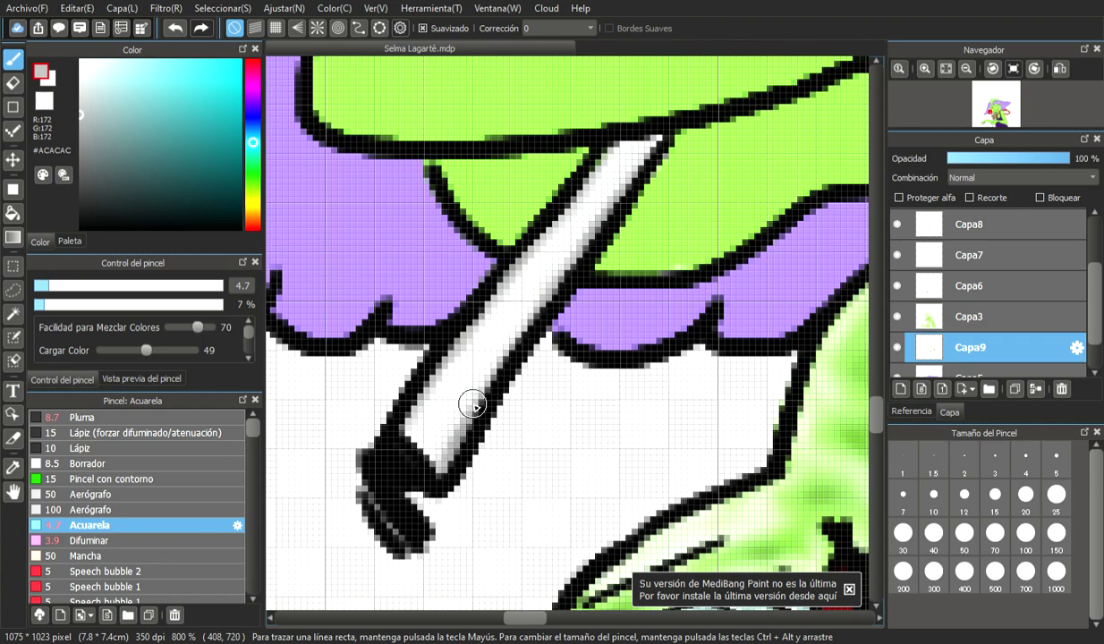
{"action": "scroll", "coordinate": [595, 247], "scroll_direction": "down", "scroll_amount": 1}
{"action": "scroll", "coordinate": [595, 248], "scroll_direction": "up", "scroll_amount": 1}
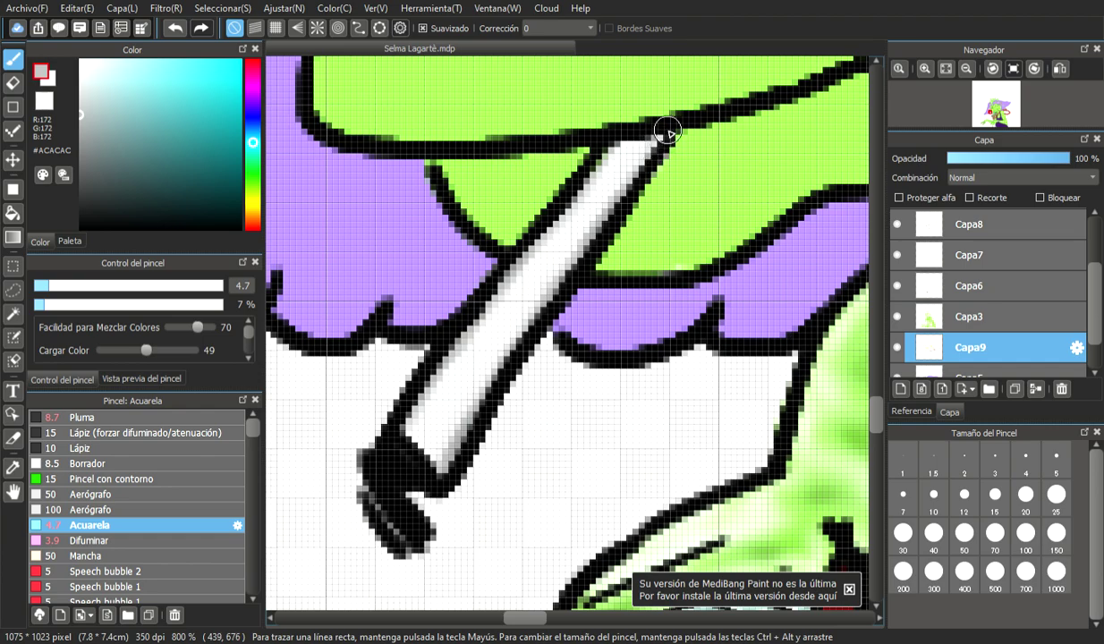
- Blend the cigarette's shading along its middle with white #FFFFFF at brush size 9.5 and 7% opacity
{"action": "scroll", "coordinate": [667, 132], "scroll_direction": "down", "scroll_amount": 7}
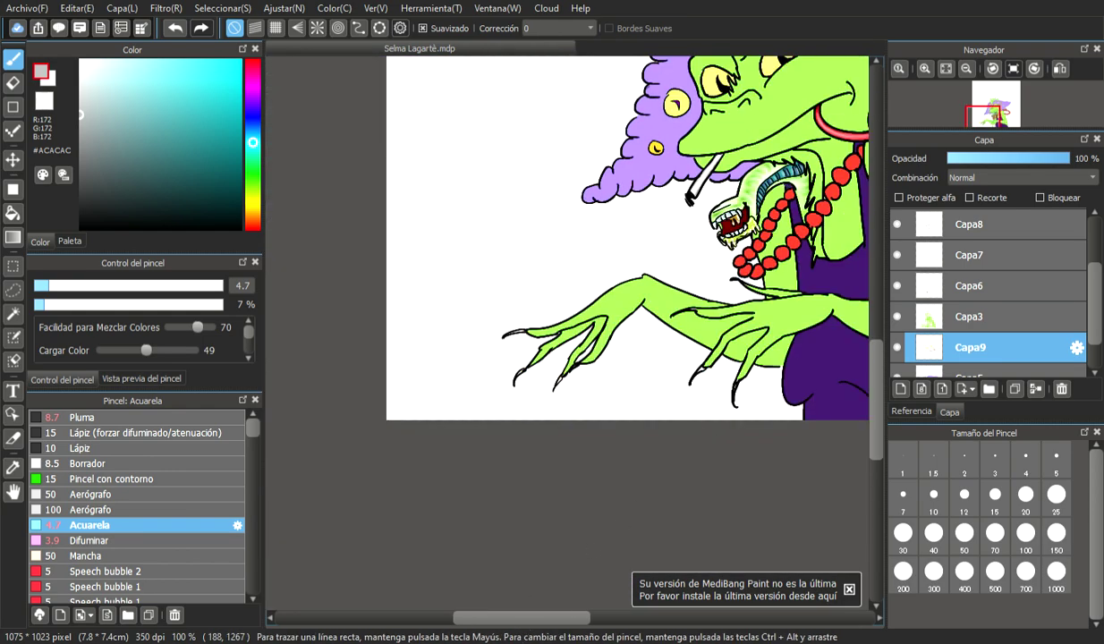
{"action": "left_click_drag", "start_coordinate": [528, 622], "coordinate": [571, 617]}
{"action": "left_click_drag", "start_coordinate": [874, 388], "coordinate": [880, 361]}
{"action": "scroll", "coordinate": [529, 283], "scroll_direction": "up", "scroll_amount": 6}
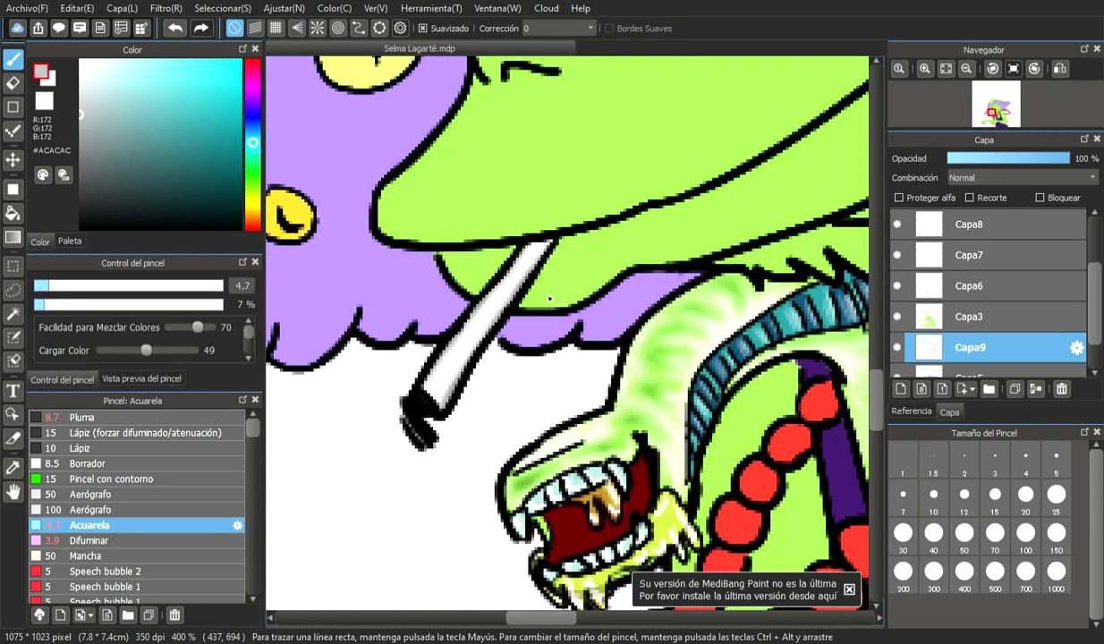
{"action": "left_click_drag", "start_coordinate": [81, 63], "coordinate": [74, 56]}
{"action": "left_click_drag", "start_coordinate": [51, 280], "coordinate": [67, 282]}
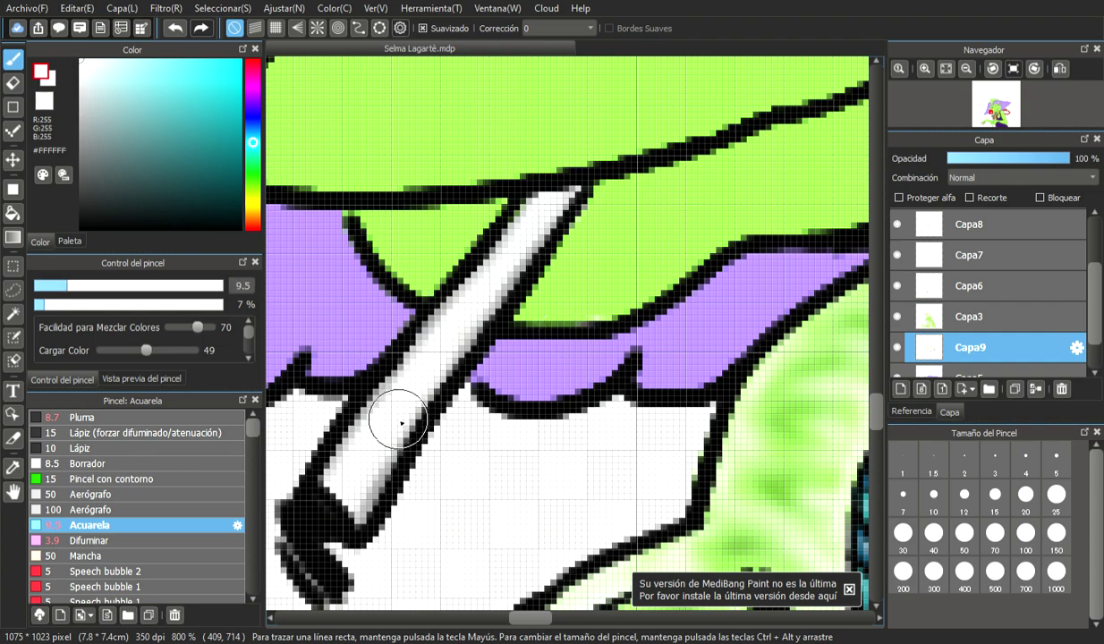
{"action": "mouse_move", "coordinate": [444, 321]}
{"action": "left_mouse_down"}
{"action": "mouse_move", "coordinate": [527, 229]}
{"action": "mouse_move", "coordinate": [384, 445]}
{"action": "mouse_move", "coordinate": [453, 324]}
{"action": "left_mouse_up"}
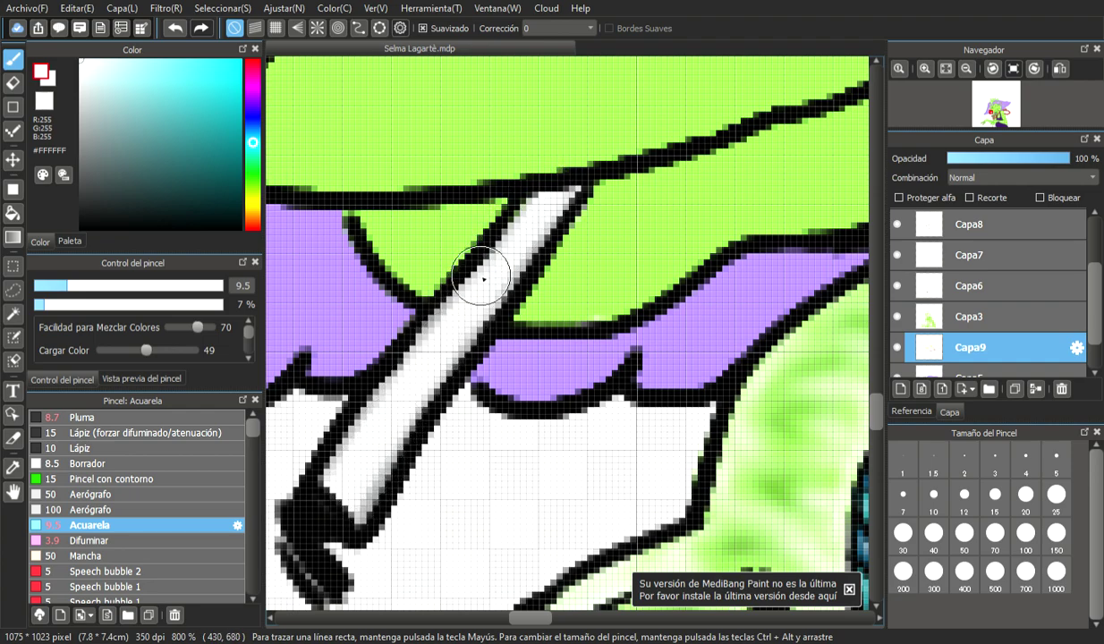
- Blend the shading at the cigarette's mouth end with white #FFFFFF at brush size 9.5 and 7% opacity
{"action": "left_click_drag", "start_coordinate": [538, 206], "coordinate": [547, 235]}
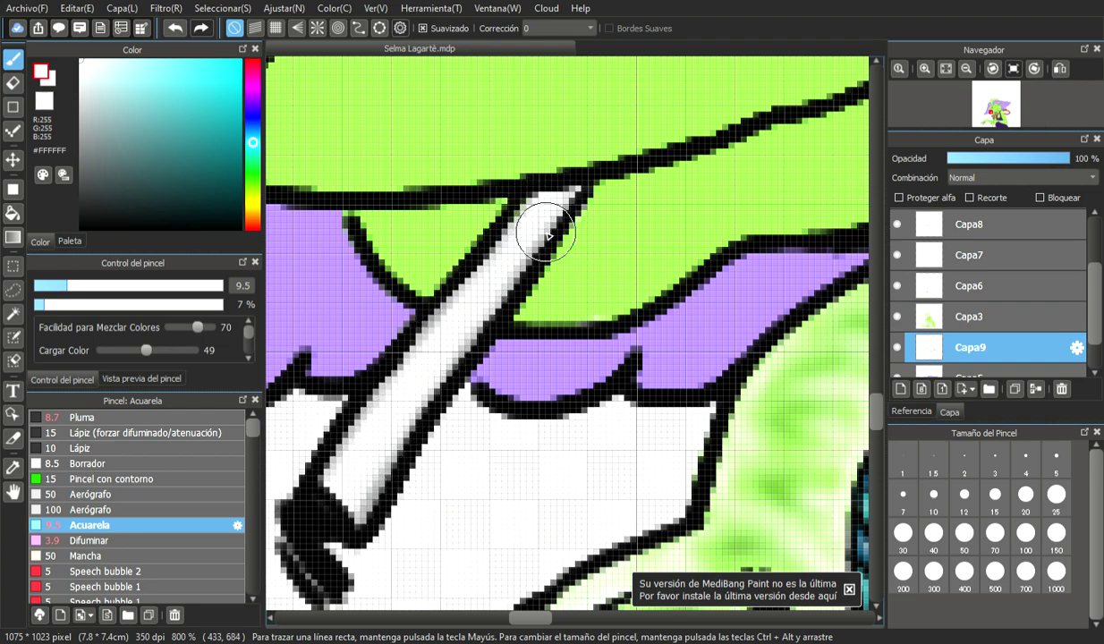
{"action": "scroll", "coordinate": [548, 236], "scroll_direction": "down", "scroll_amount": 8}
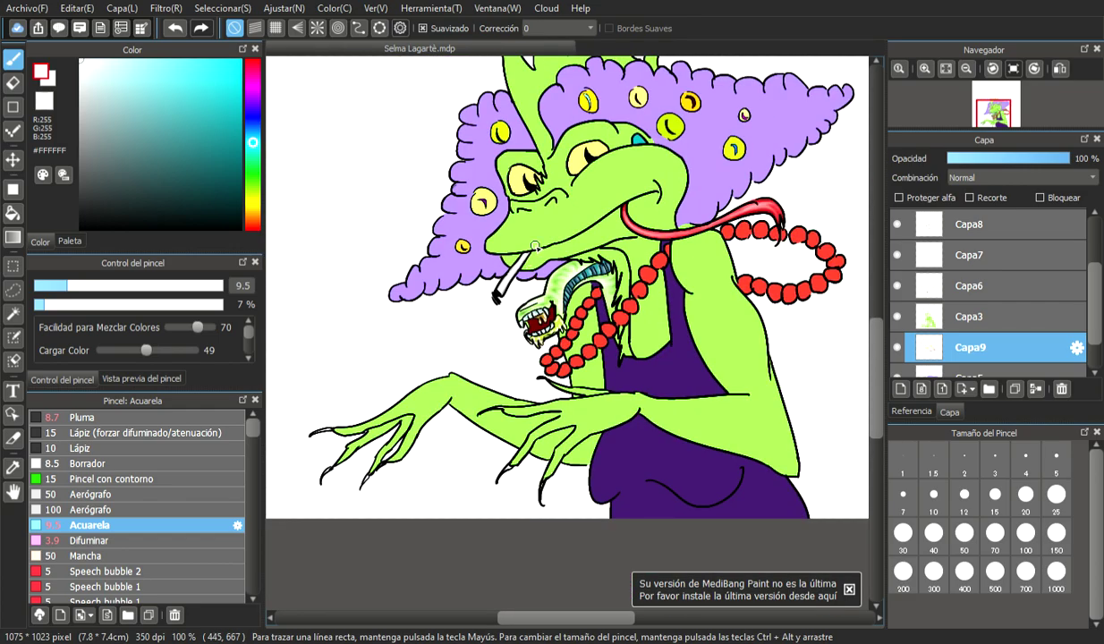
{"action": "scroll", "coordinate": [535, 244], "scroll_direction": "up", "scroll_amount": 8}
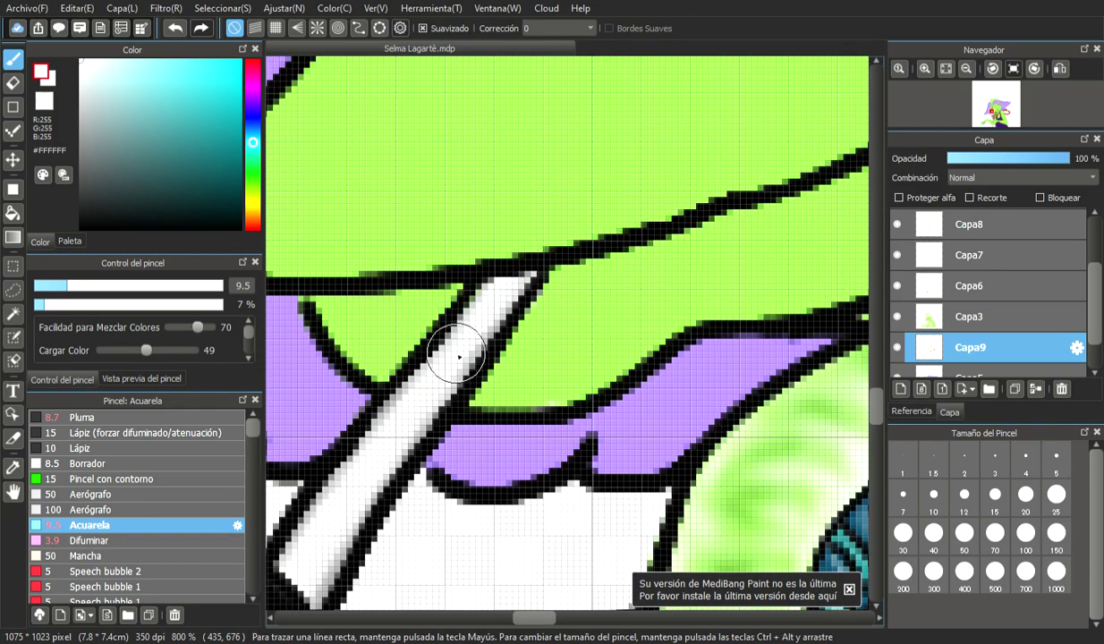
- On layer Capa2, draw a black #000000 line across the cigarette near the mouth at brush size 2.5 and 100% opacity
{"action": "scroll", "coordinate": [1090, 285], "scroll_direction": "up", "scroll_amount": 3}
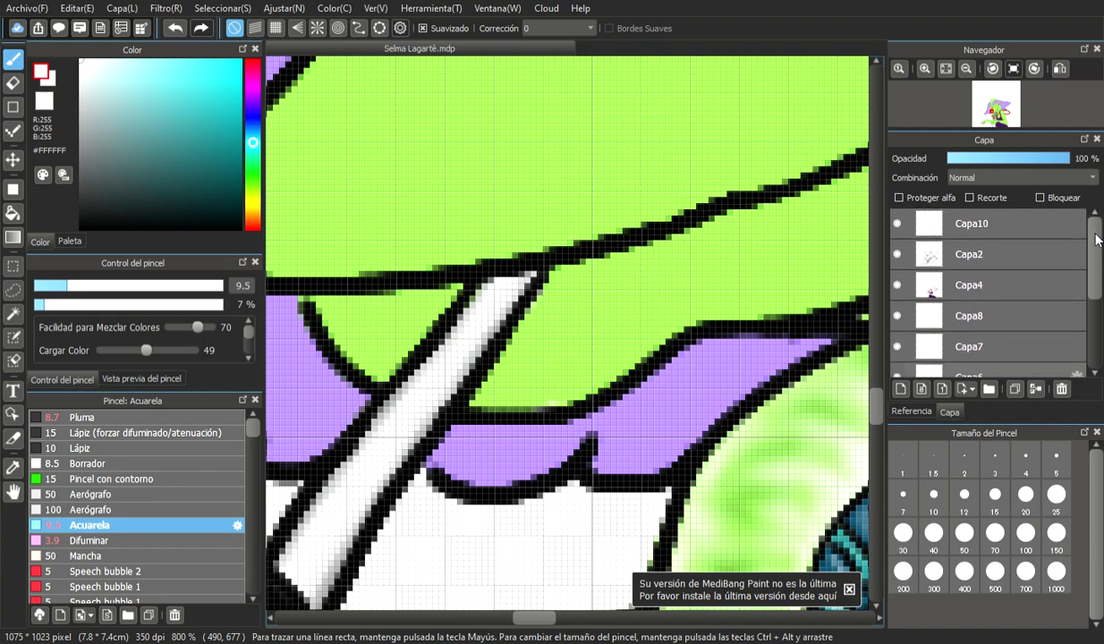
{"action": "left_click", "coordinate": [1002, 263]}
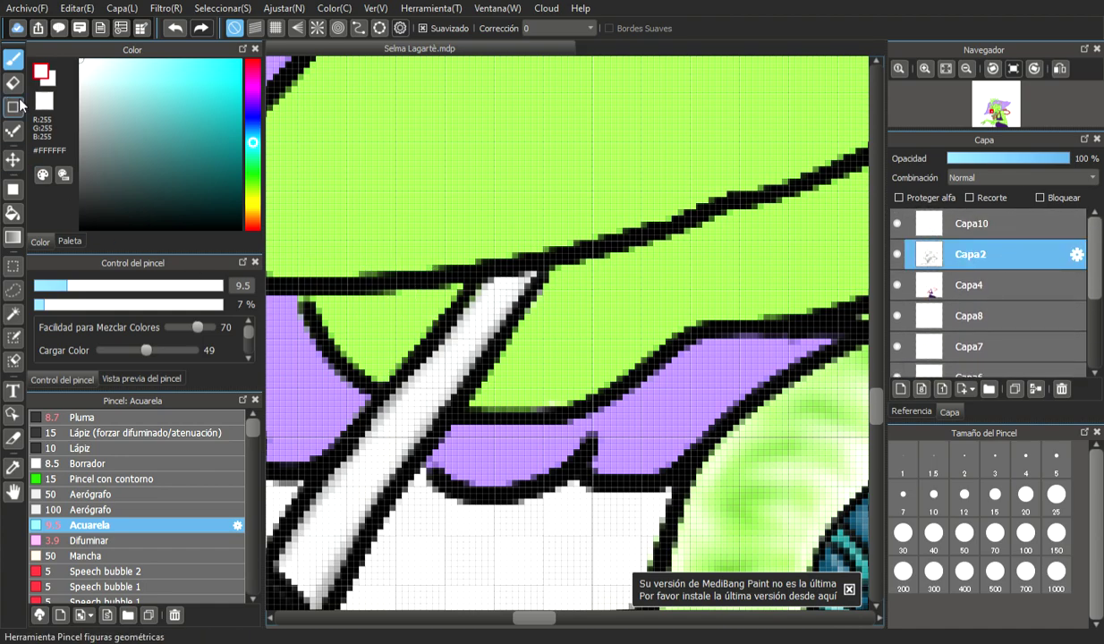
{"action": "mouse_move", "coordinate": [80, 172]}
{"action": "left_mouse_down"}
{"action": "mouse_move", "coordinate": [72, 267]}
{"action": "mouse_move", "coordinate": [90, 288]}
{"action": "mouse_move", "coordinate": [126, 288]}
{"action": "mouse_move", "coordinate": [41, 287]}
{"action": "left_mouse_up"}
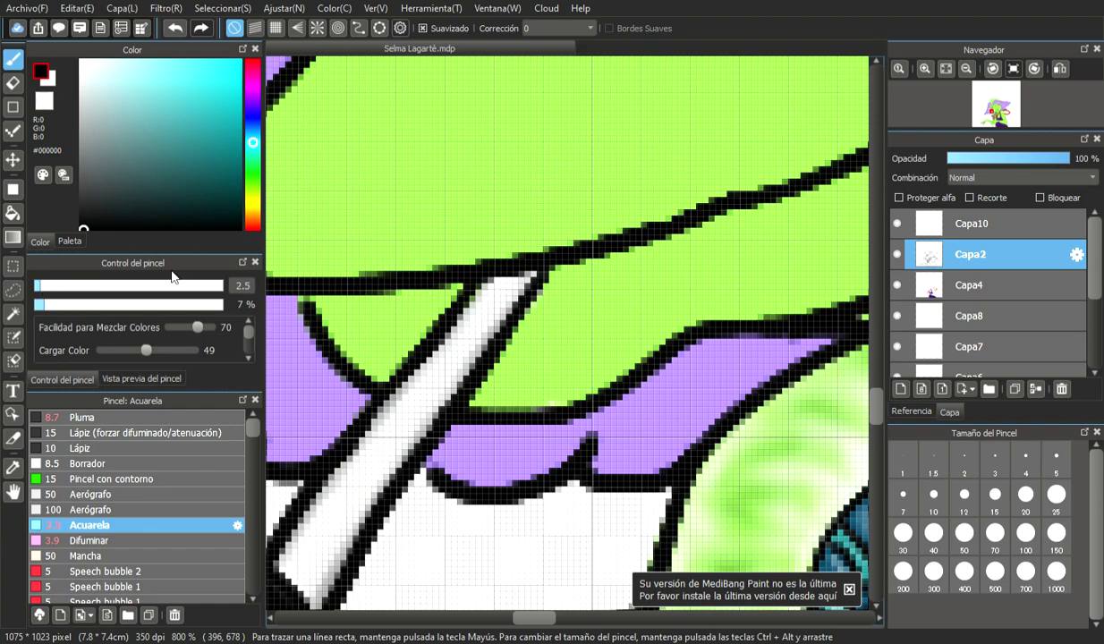
{"action": "left_click_drag", "start_coordinate": [487, 307], "coordinate": [466, 294]}
{"action": "left_click_drag", "start_coordinate": [179, 305], "coordinate": [254, 305]}
{"action": "mouse_move", "coordinate": [474, 292]}
{"action": "left_mouse_down"}
{"action": "mouse_move", "coordinate": [504, 313]}
{"action": "mouse_move", "coordinate": [484, 298]}
{"action": "left_mouse_up"}
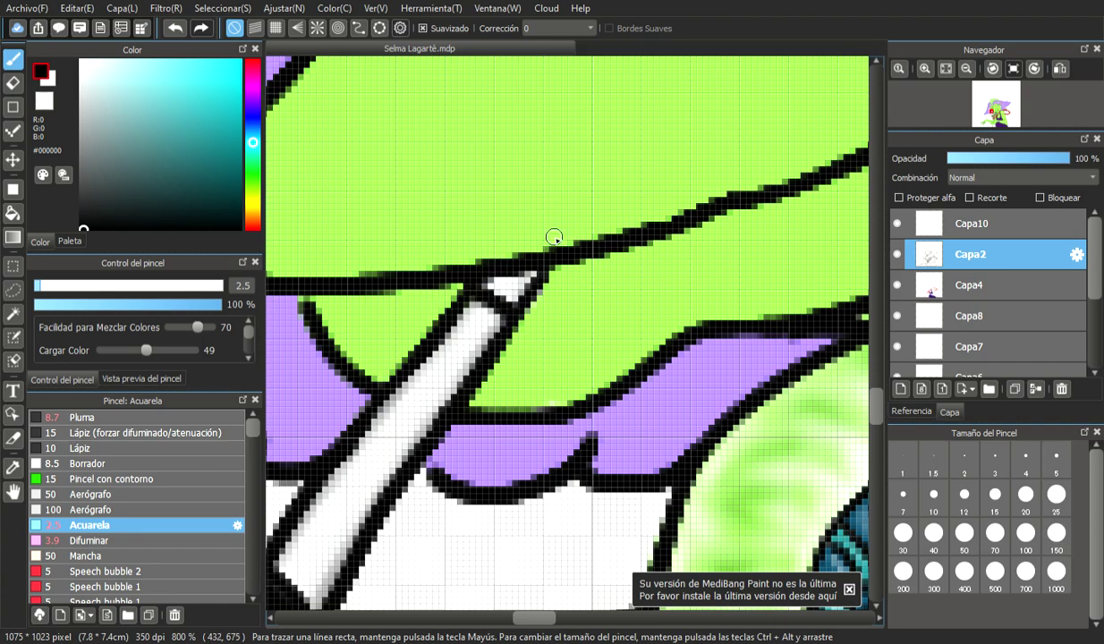
- Paint the cigarette's filter tip yellow #FFC928 on layer Capa9
{"action": "left_click", "coordinate": [255, 207]}
{"action": "left_click_drag", "start_coordinate": [212, 86], "coordinate": [219, 60]}
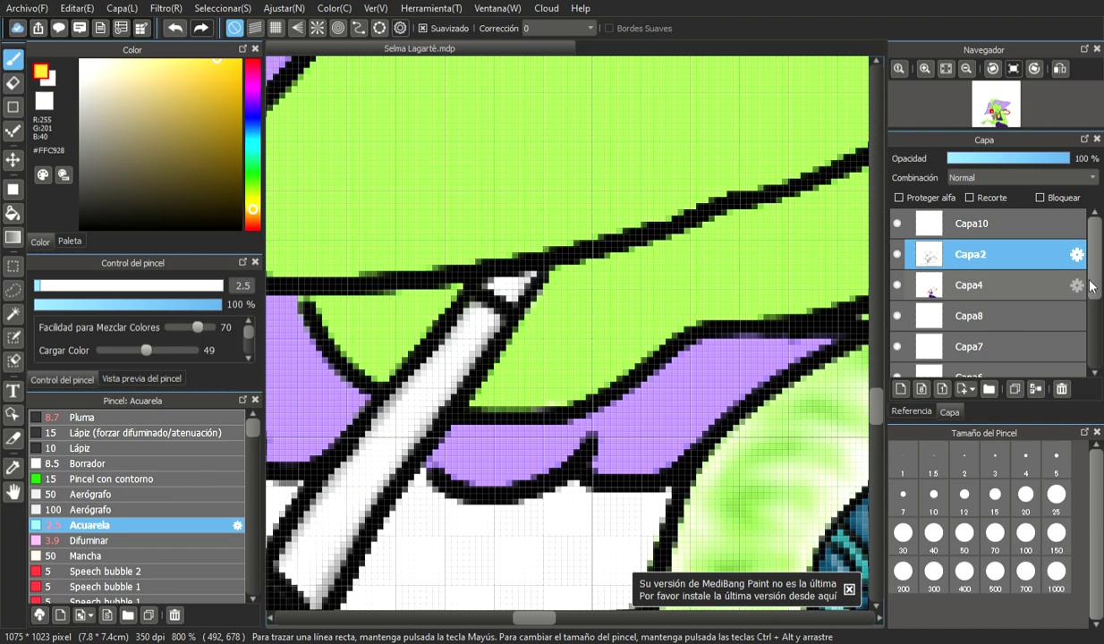
{"action": "scroll", "coordinate": [1090, 286], "scroll_direction": "down", "scroll_amount": 2}
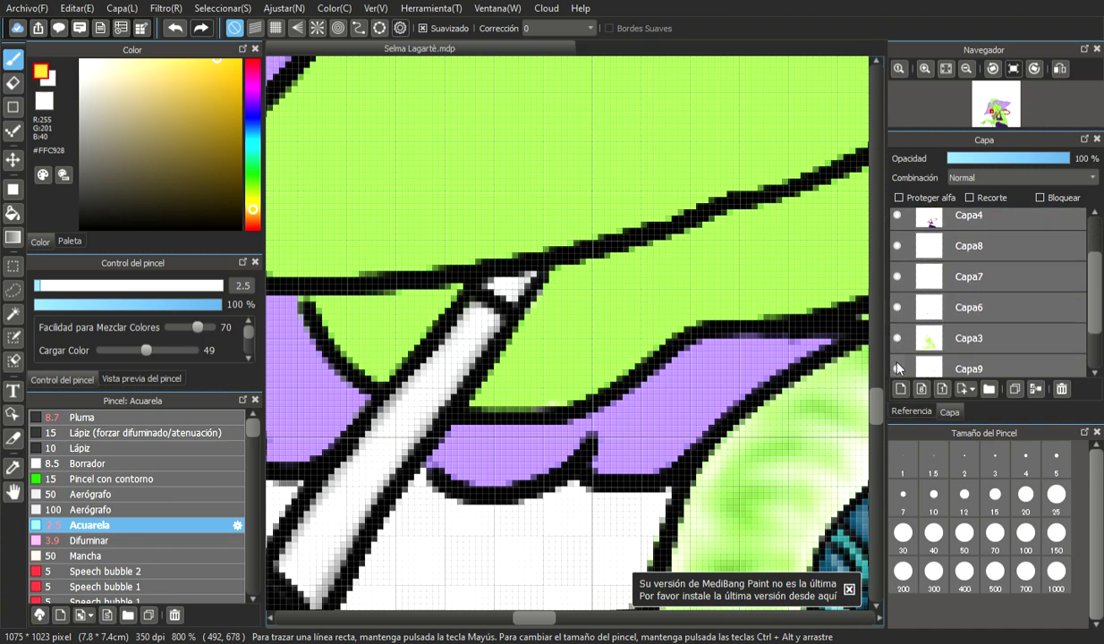
{"action": "left_click", "coordinate": [1008, 366]}
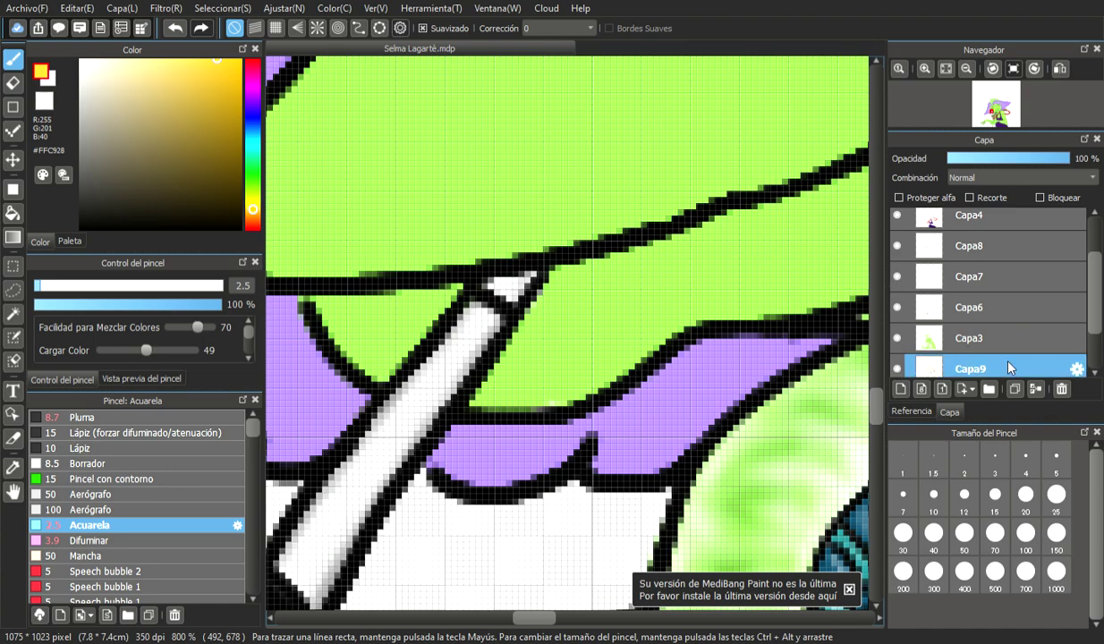
{"action": "mouse_move", "coordinate": [505, 293]}
{"action": "left_mouse_down"}
{"action": "mouse_move", "coordinate": [497, 285]}
{"action": "mouse_move", "coordinate": [512, 285]}
{"action": "mouse_move", "coordinate": [503, 284]}
{"action": "mouse_move", "coordinate": [514, 268]}
{"action": "mouse_move", "coordinate": [492, 273]}
{"action": "mouse_move", "coordinate": [531, 271]}
{"action": "left_mouse_up"}
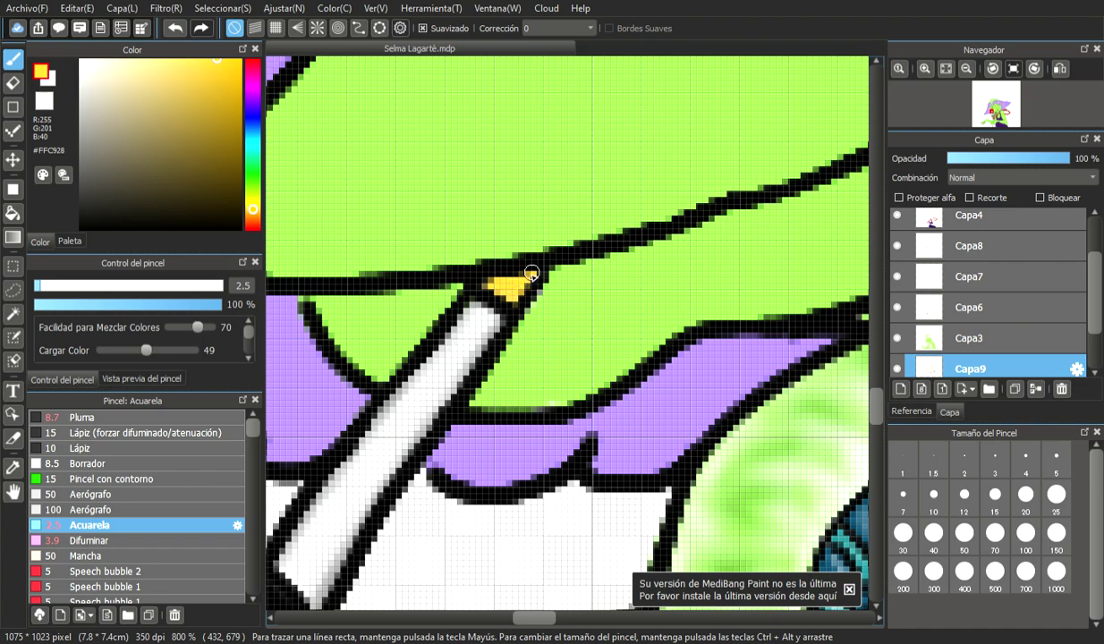
- Shade the filter's edges with dark yellow #D39E00 and highlight its middle with pale yellow #FFDF82
{"action": "left_click", "coordinate": [239, 87]}
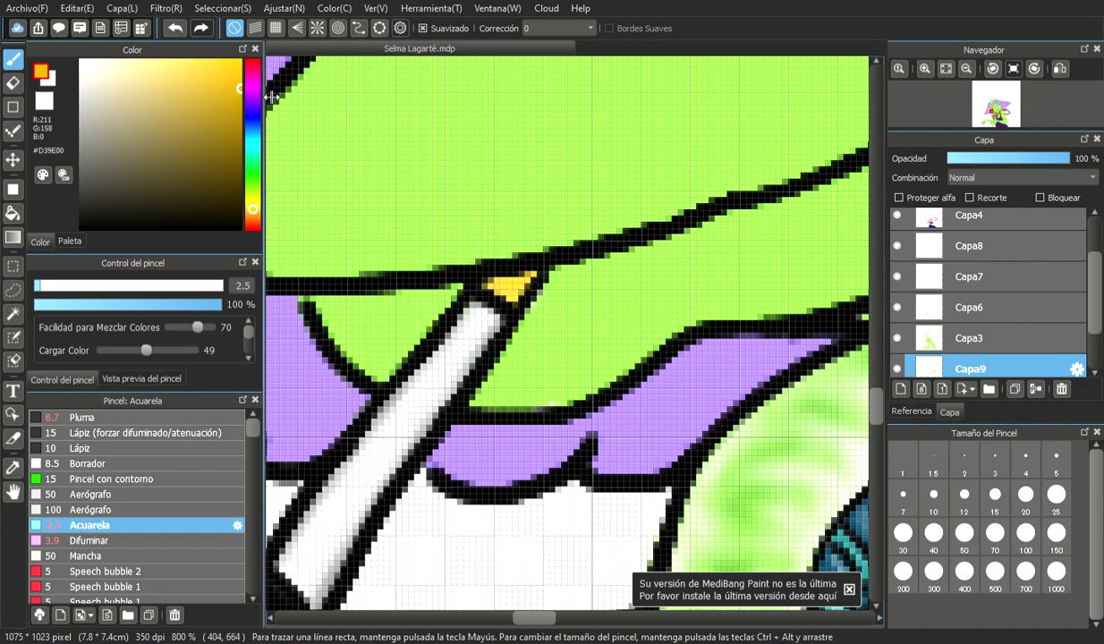
{"action": "mouse_move", "coordinate": [519, 299]}
{"action": "left_mouse_down"}
{"action": "mouse_move", "coordinate": [532, 271]}
{"action": "mouse_move", "coordinate": [511, 302]}
{"action": "mouse_move", "coordinate": [538, 266]}
{"action": "mouse_move", "coordinate": [490, 288]}
{"action": "left_mouse_up"}
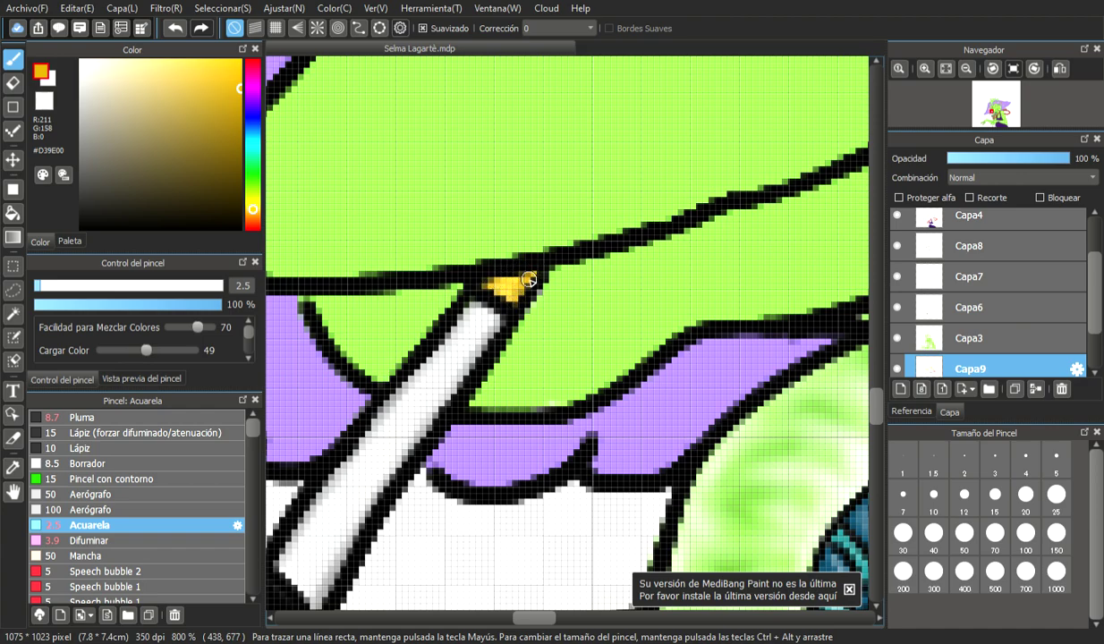
{"action": "left_click", "coordinate": [159, 59]}
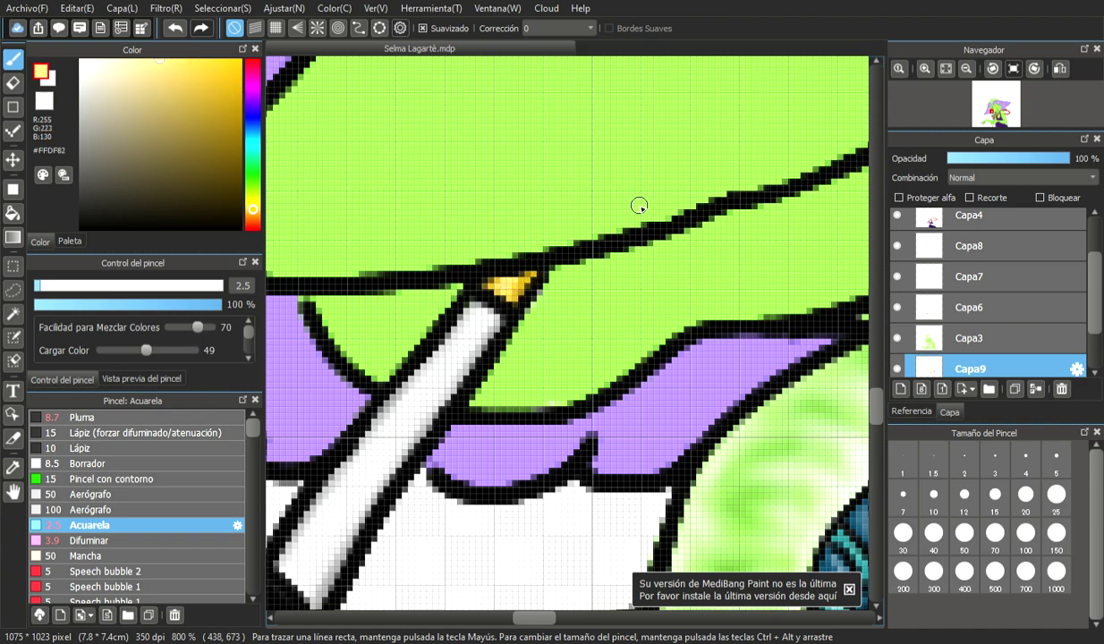
- On layer Capa2, add small black #000000 specks to the cigarette's filter at brush size 1
{"action": "scroll", "coordinate": [1023, 251], "scroll_direction": "up", "scroll_amount": 2}
{"action": "left_click", "coordinate": [1022, 252]}
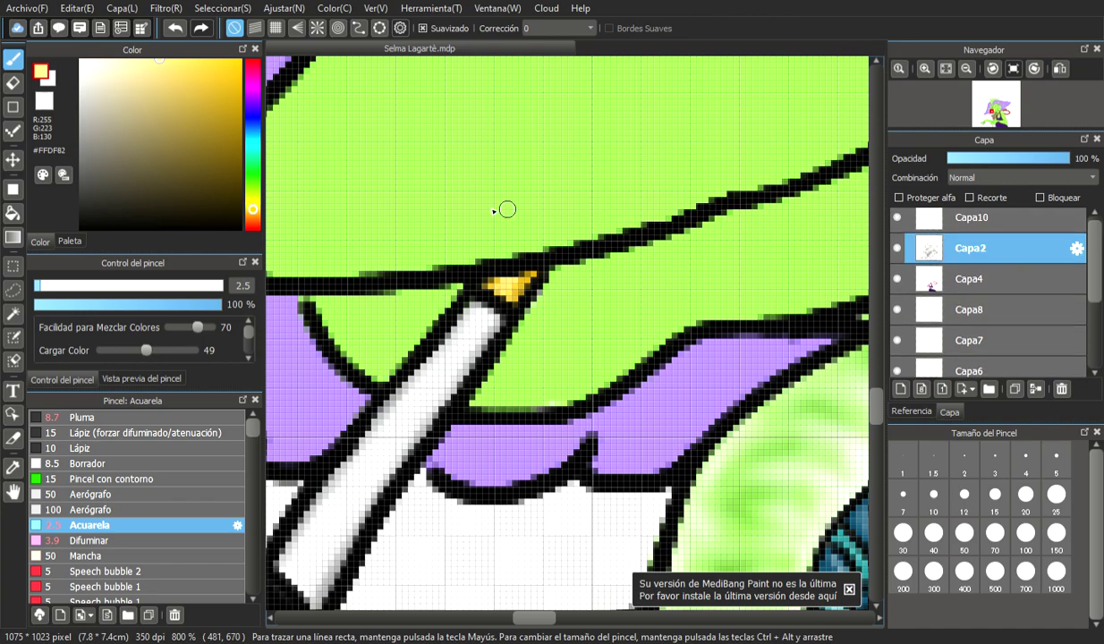
{"action": "left_click_drag", "start_coordinate": [96, 204], "coordinate": [76, 227]}
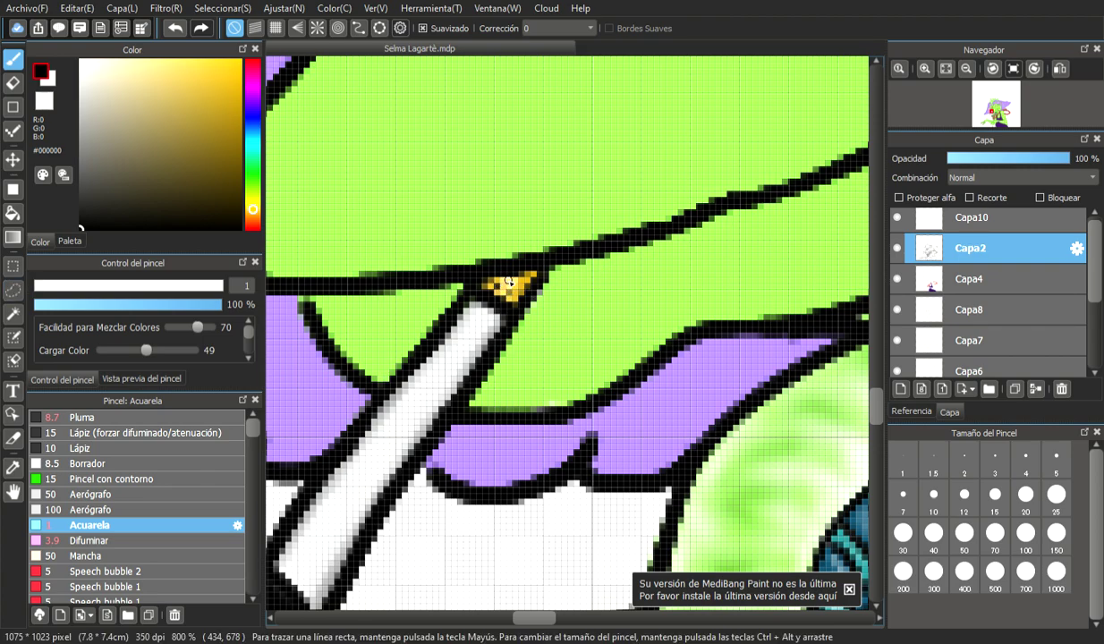
{"action": "left_click_drag", "start_coordinate": [528, 283], "coordinate": [512, 298]}
- Examine the cigarette against the whole drawing, and inspect the claws on both hands
{"action": "scroll", "coordinate": [512, 298], "scroll_direction": "down", "scroll_amount": 5}
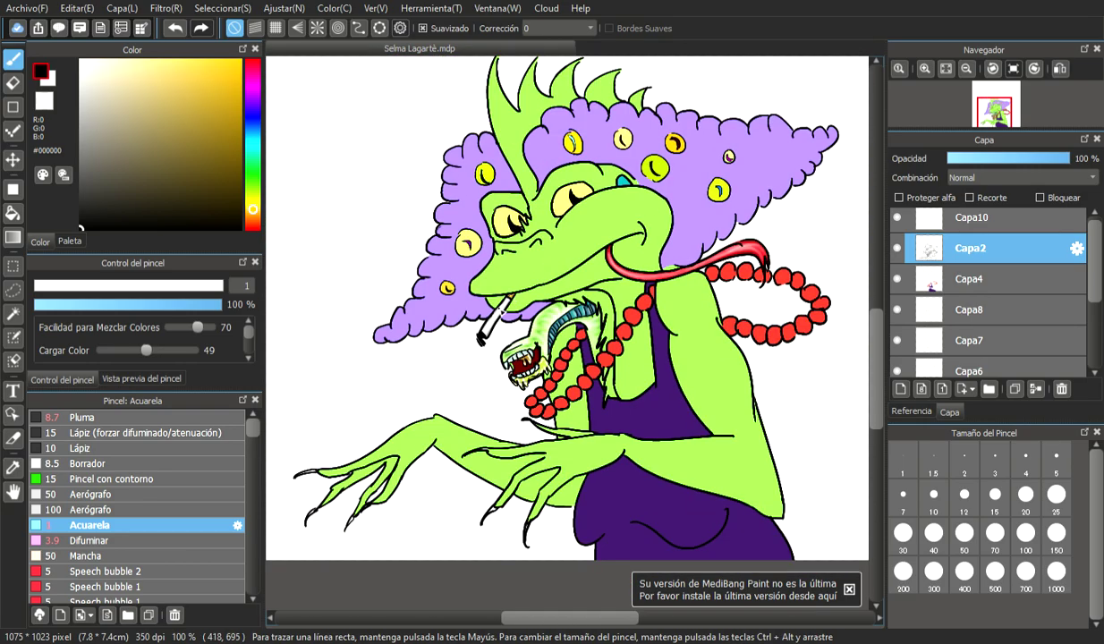
{"action": "scroll", "coordinate": [500, 313], "scroll_direction": "up", "scroll_amount": 6}
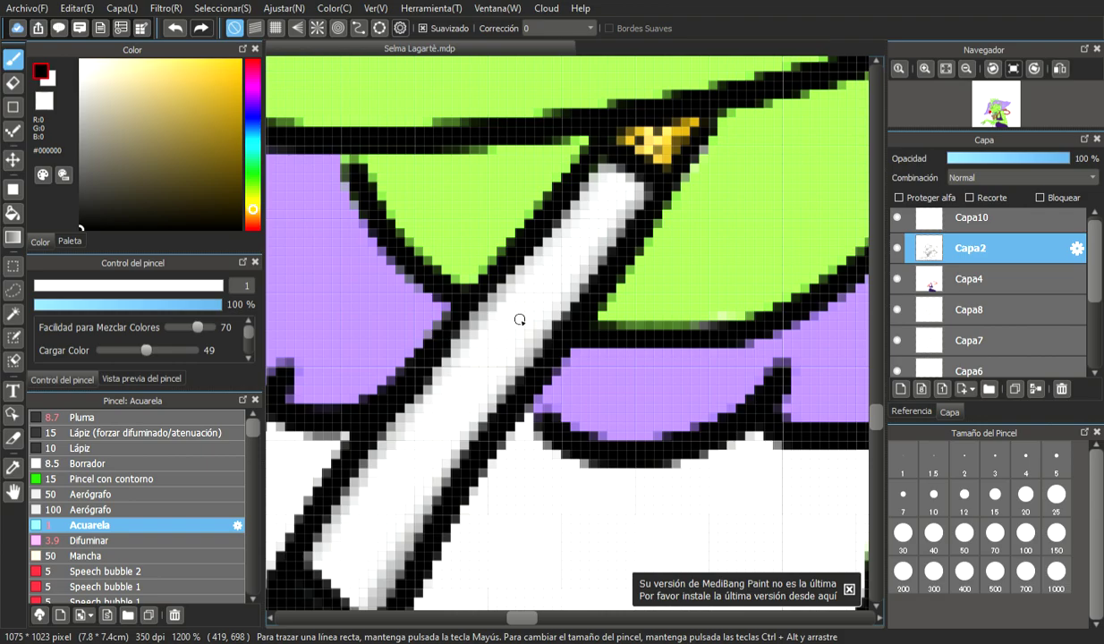
{"action": "scroll", "coordinate": [518, 321], "scroll_direction": "up", "scroll_amount": 3}
{"action": "scroll", "coordinate": [525, 327], "scroll_direction": "down", "scroll_amount": 8}
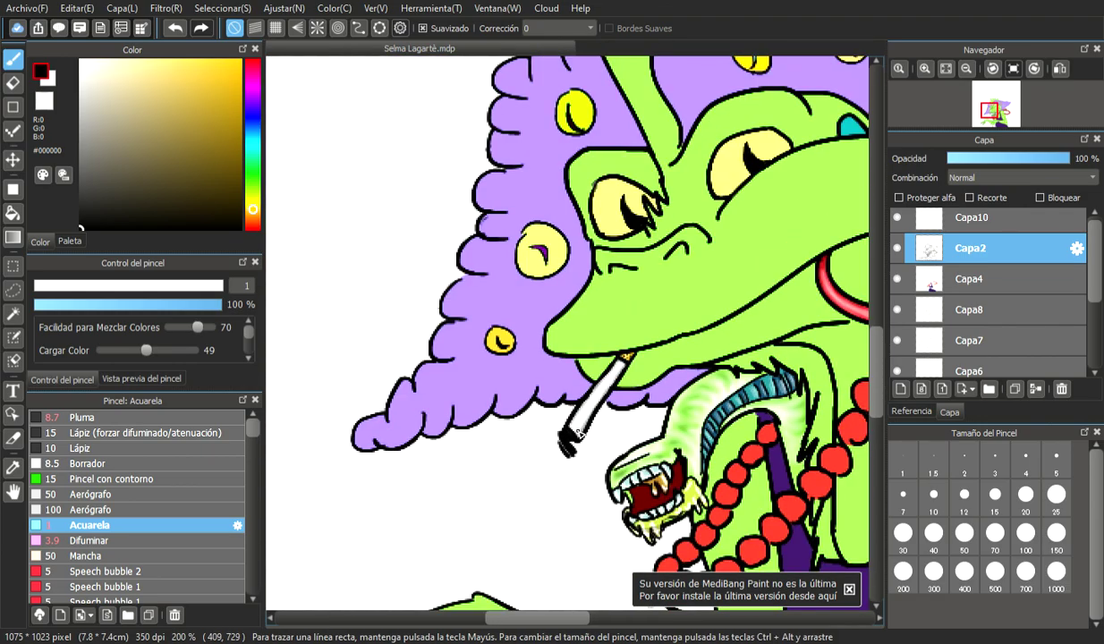
{"action": "scroll", "coordinate": [608, 460], "scroll_direction": "down", "scroll_amount": 5}
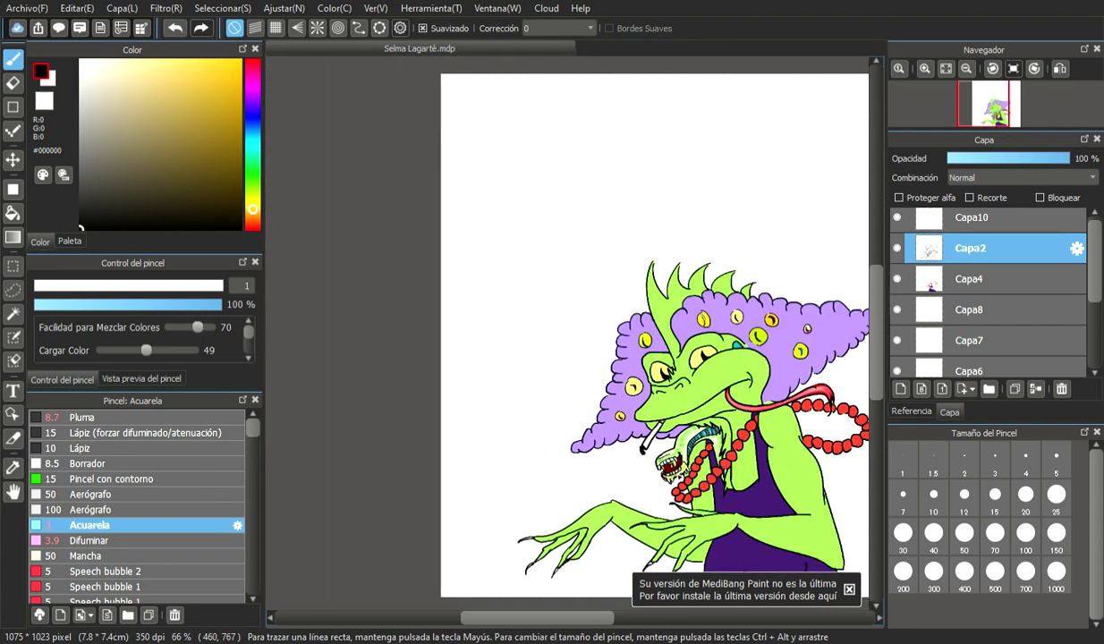
{"action": "left_click_drag", "start_coordinate": [554, 619], "coordinate": [566, 618]}
{"action": "left_click_drag", "start_coordinate": [869, 360], "coordinate": [867, 402]}
{"action": "scroll", "coordinate": [616, 391], "scroll_direction": "up", "scroll_amount": 6}
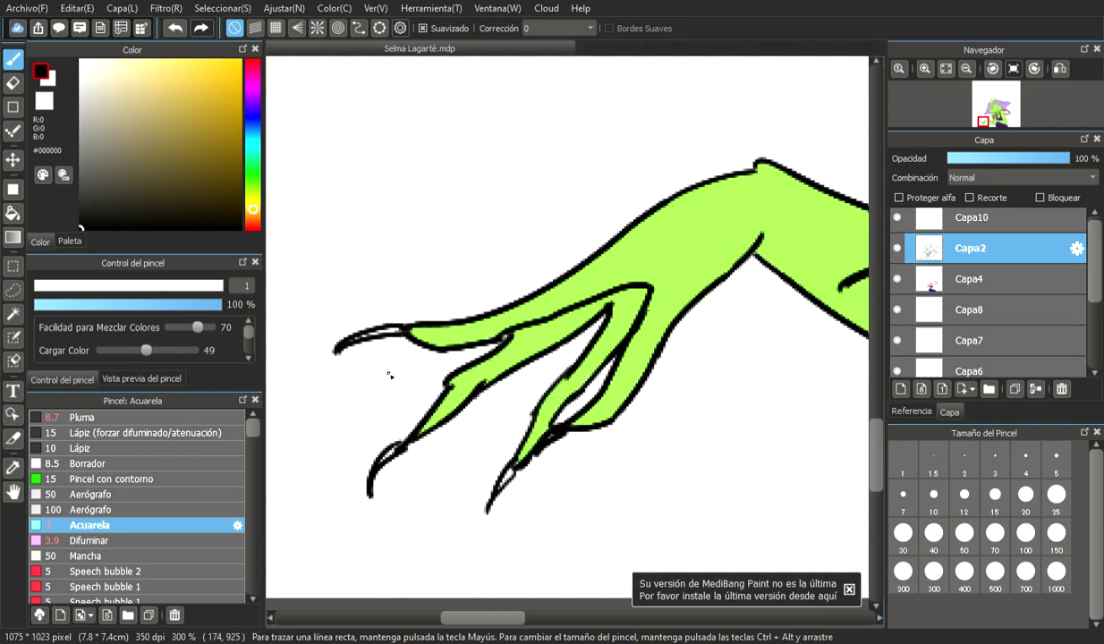
{"action": "scroll", "coordinate": [642, 334], "scroll_direction": "down", "scroll_amount": 5}
{"action": "scroll", "coordinate": [512, 332], "scroll_direction": "up", "scroll_amount": 3}
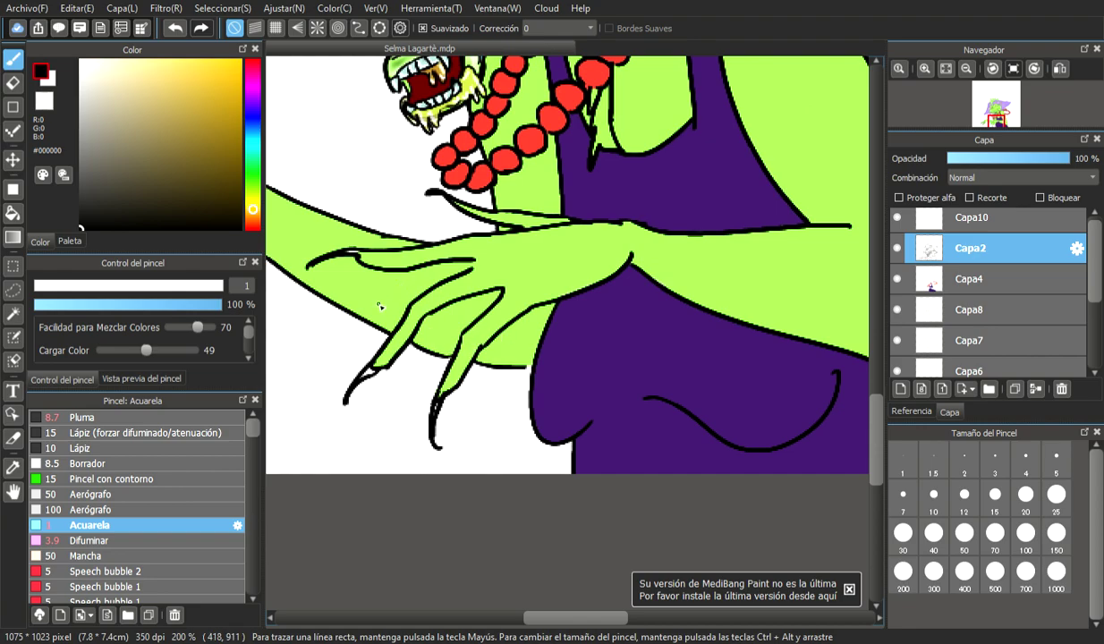
{"action": "scroll", "coordinate": [380, 307], "scroll_direction": "down", "scroll_amount": 2}
{"action": "left_click_drag", "start_coordinate": [560, 619], "coordinate": [519, 619]}
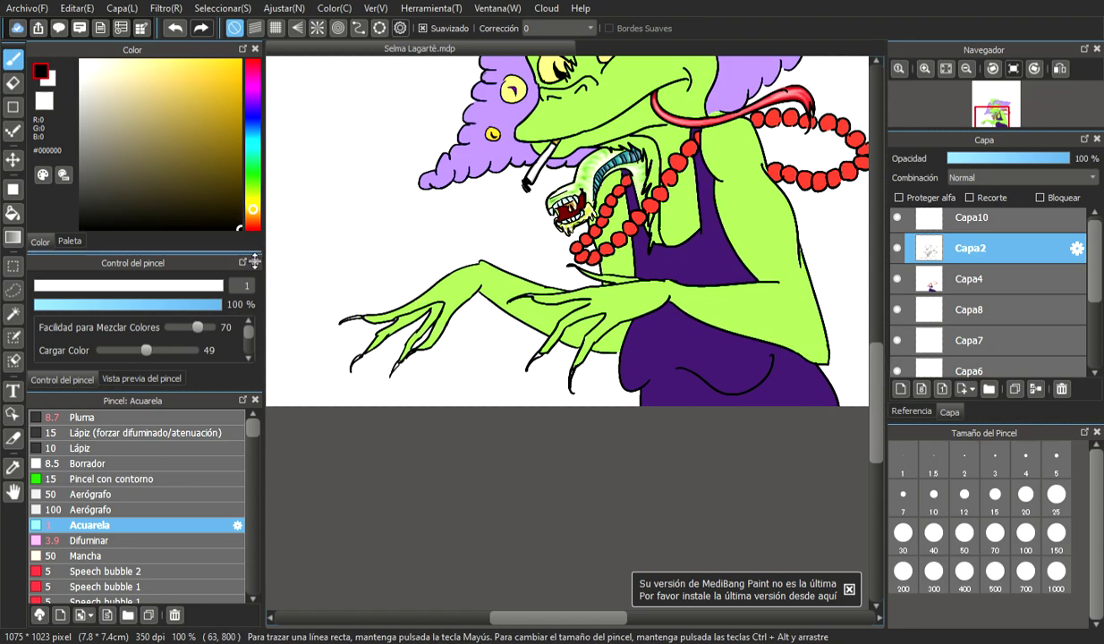
{"action": "scroll", "coordinate": [317, 338], "scroll_direction": "down", "scroll_amount": 2}
{"action": "scroll", "coordinate": [345, 340], "scroll_direction": "up", "scroll_amount": 6}
{"action": "scroll", "coordinate": [417, 282], "scroll_direction": "up", "scroll_amount": 1}
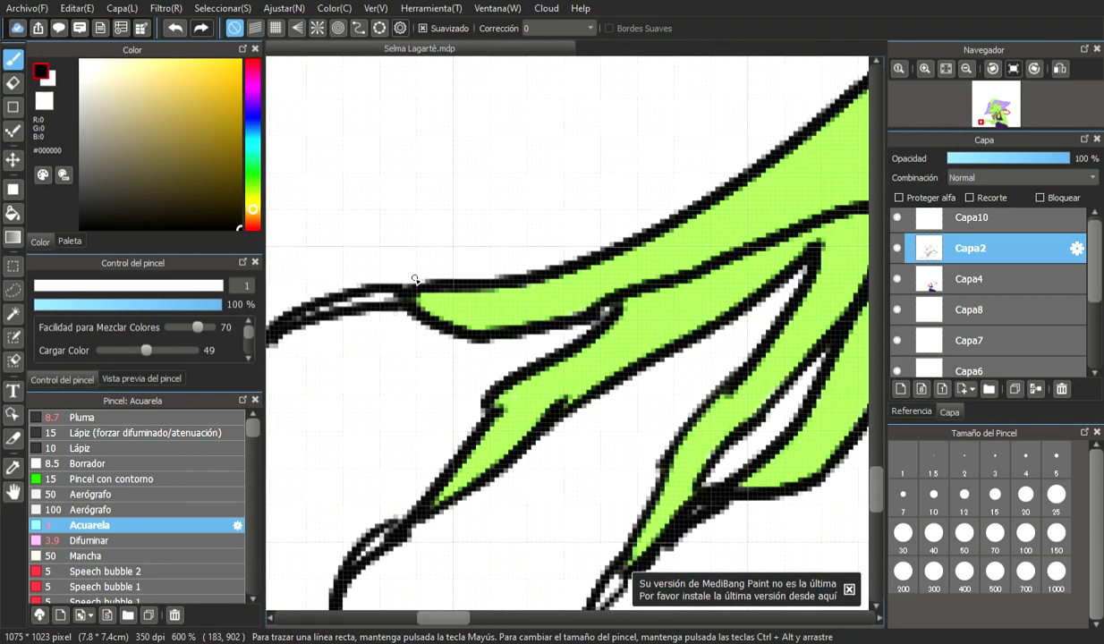
- On layer Capa9, fill the uppermost claw of the outstretched far hand with black at brush size 3.1
{"action": "left_click_drag", "start_coordinate": [442, 617], "coordinate": [427, 618]}
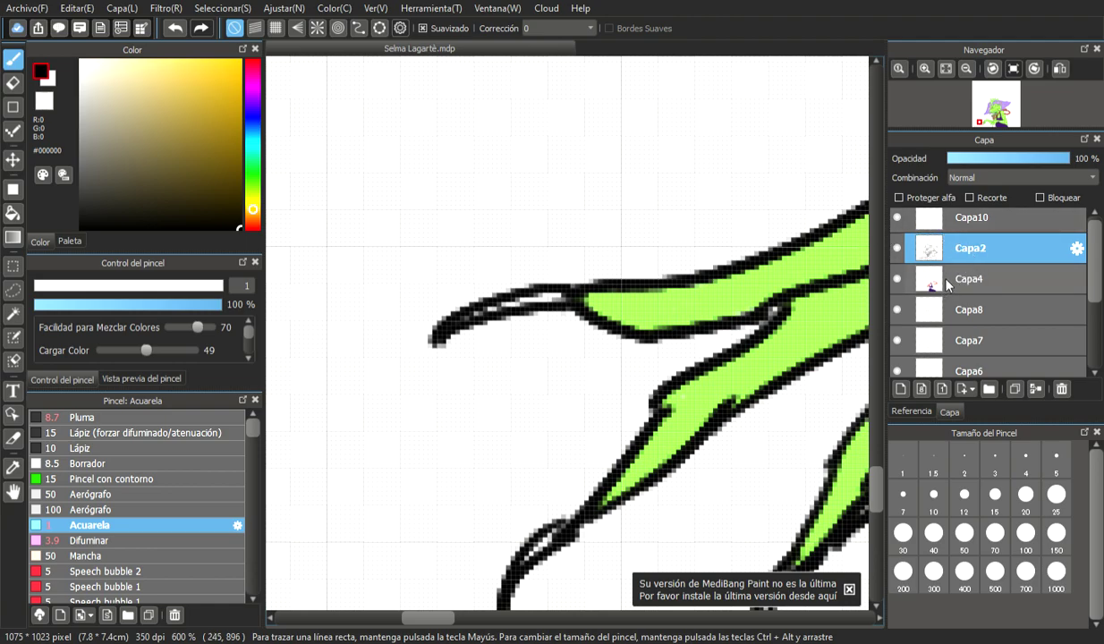
{"action": "left_click_drag", "start_coordinate": [1096, 284], "coordinate": [1095, 333]}
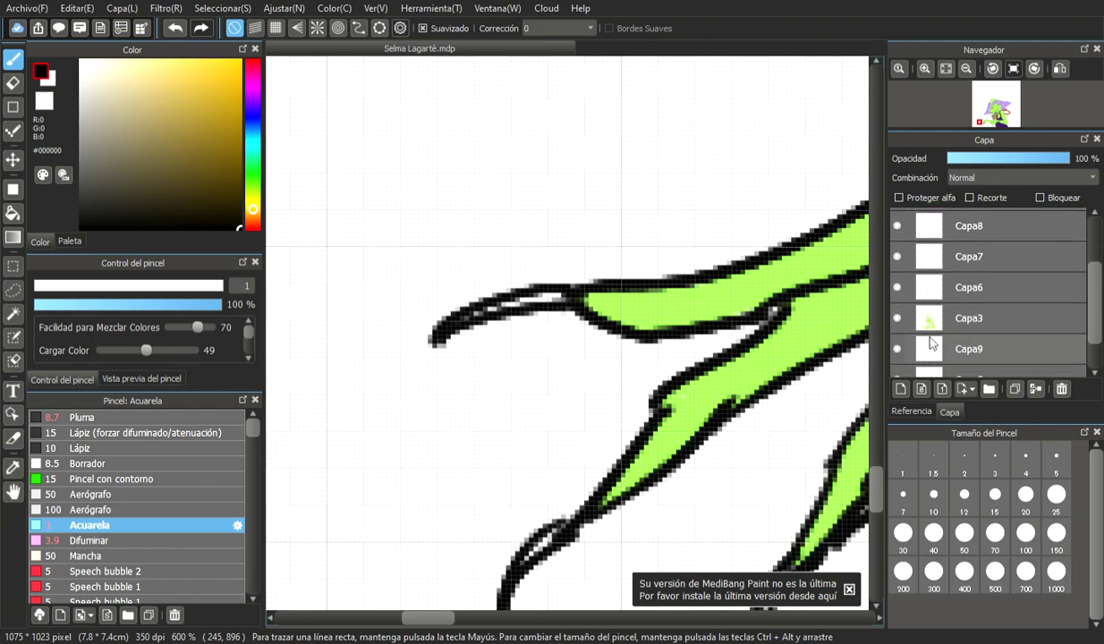
{"action": "left_click", "coordinate": [1000, 351]}
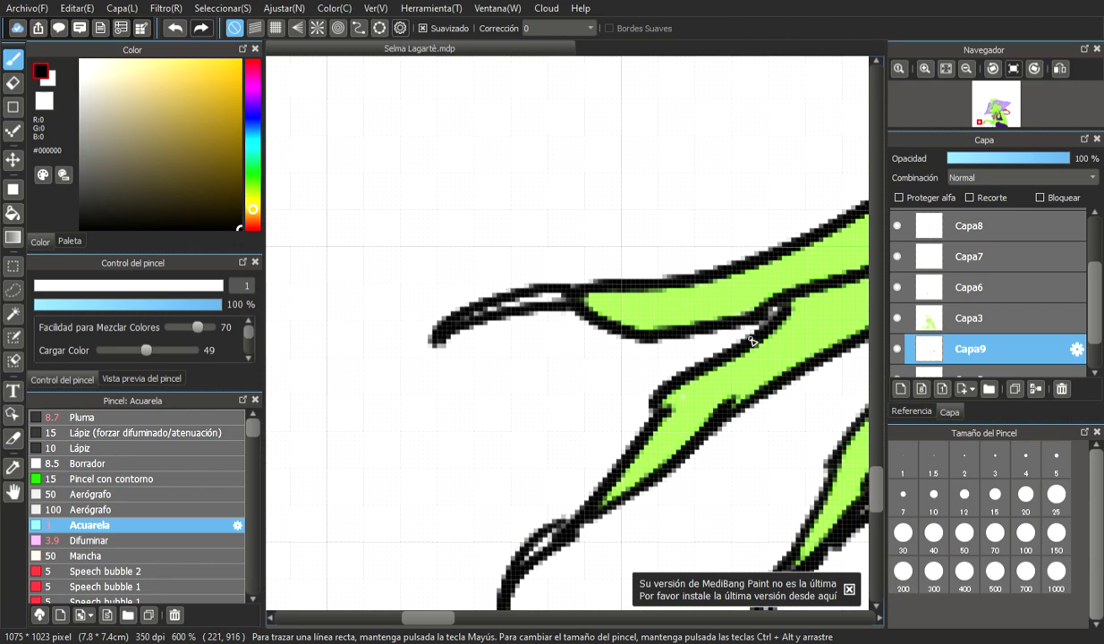
{"action": "scroll", "coordinate": [822, 284], "scroll_direction": "down", "scroll_amount": 8}
{"action": "left_click_drag", "start_coordinate": [456, 623], "coordinate": [531, 624]}
{"action": "left_click", "coordinate": [897, 350]}
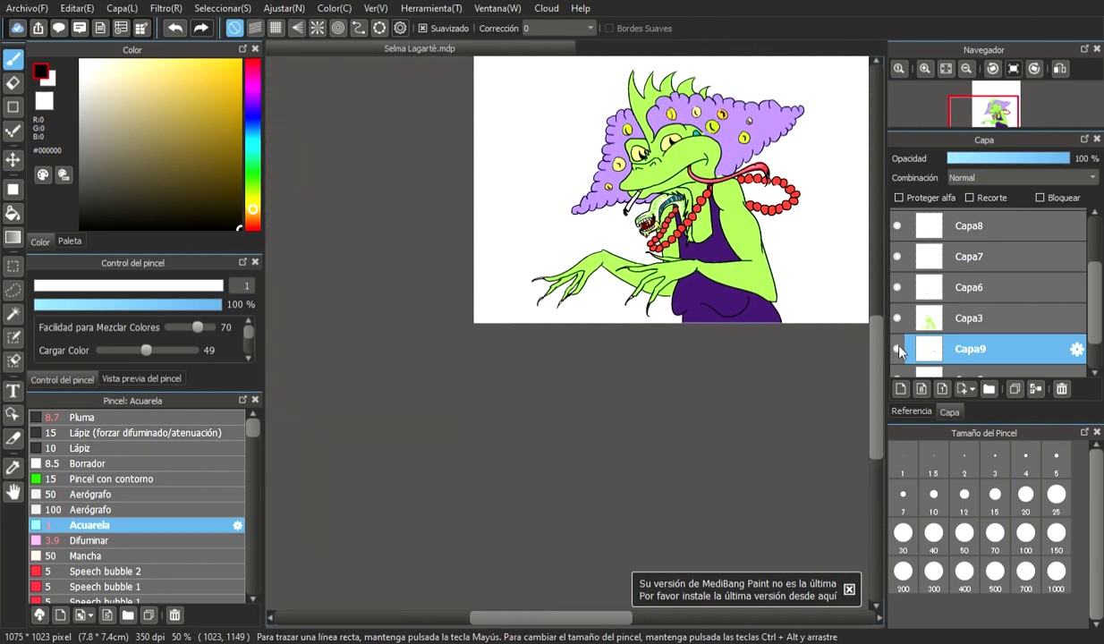
{"action": "scroll", "coordinate": [577, 282], "scroll_direction": "up", "scroll_amount": 6}
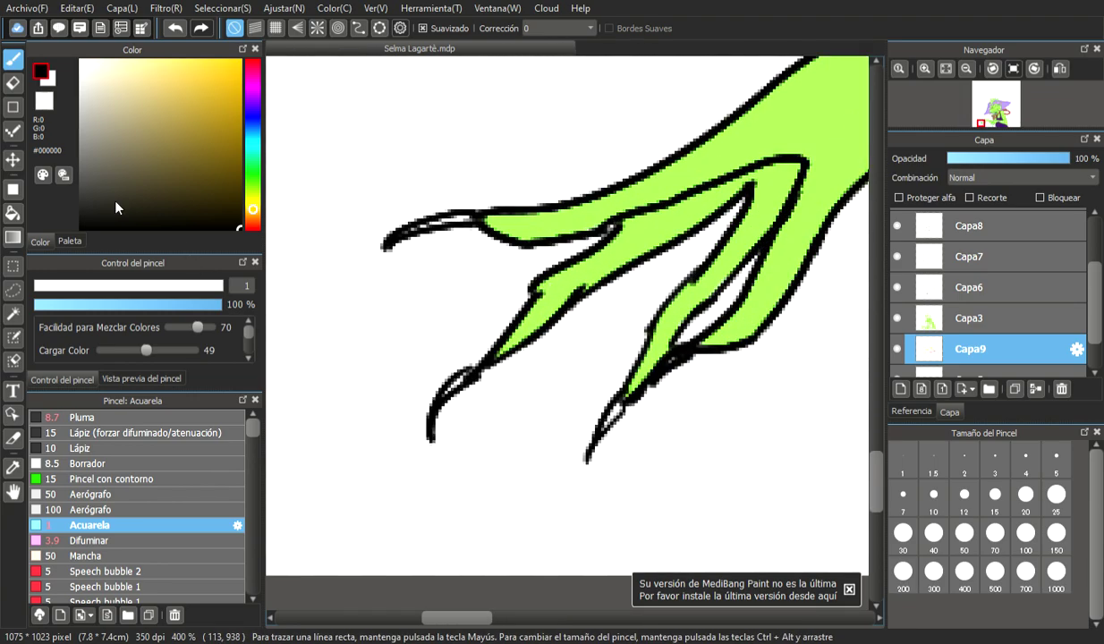
{"action": "left_click", "coordinate": [42, 285]}
{"action": "mouse_move", "coordinate": [390, 235]}
{"action": "left_mouse_down"}
{"action": "mouse_move", "coordinate": [422, 217]}
{"action": "mouse_move", "coordinate": [468, 217]}
{"action": "left_mouse_up"}
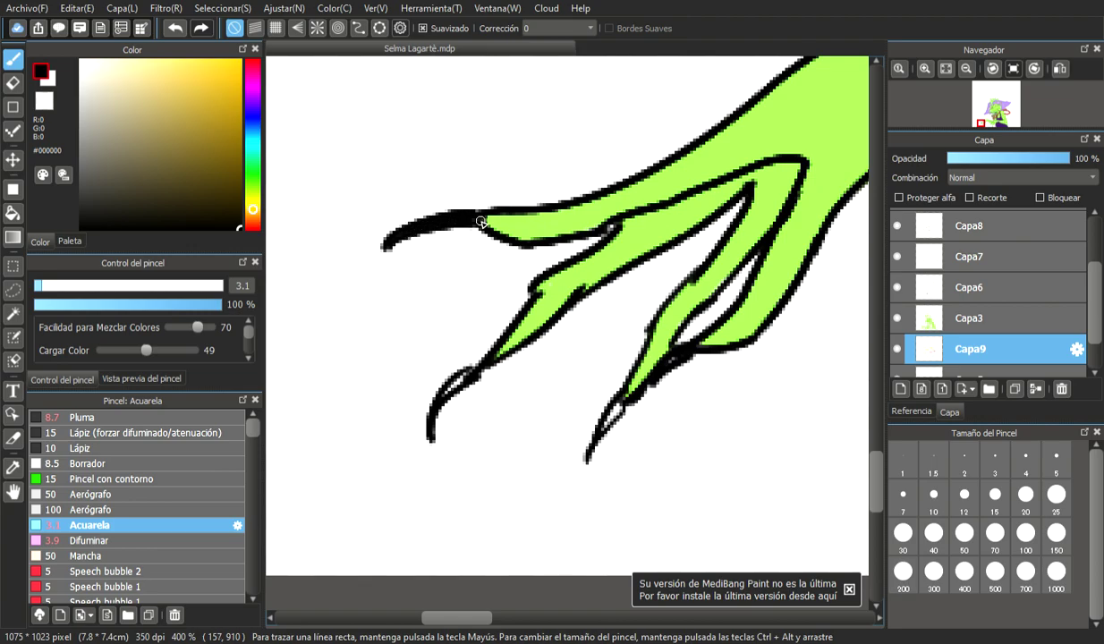
- Fill the second claw of the far hand with black, covering the remaining white gaps near its base
{"action": "mouse_move", "coordinate": [476, 369]}
{"action": "left_mouse_down"}
{"action": "mouse_move", "coordinate": [442, 399]}
{"action": "mouse_move", "coordinate": [462, 375]}
{"action": "left_mouse_up"}
{"action": "scroll", "coordinate": [485, 418], "scroll_direction": "down", "scroll_amount": 2}
{"action": "scroll", "coordinate": [457, 411], "scroll_direction": "up", "scroll_amount": 4}
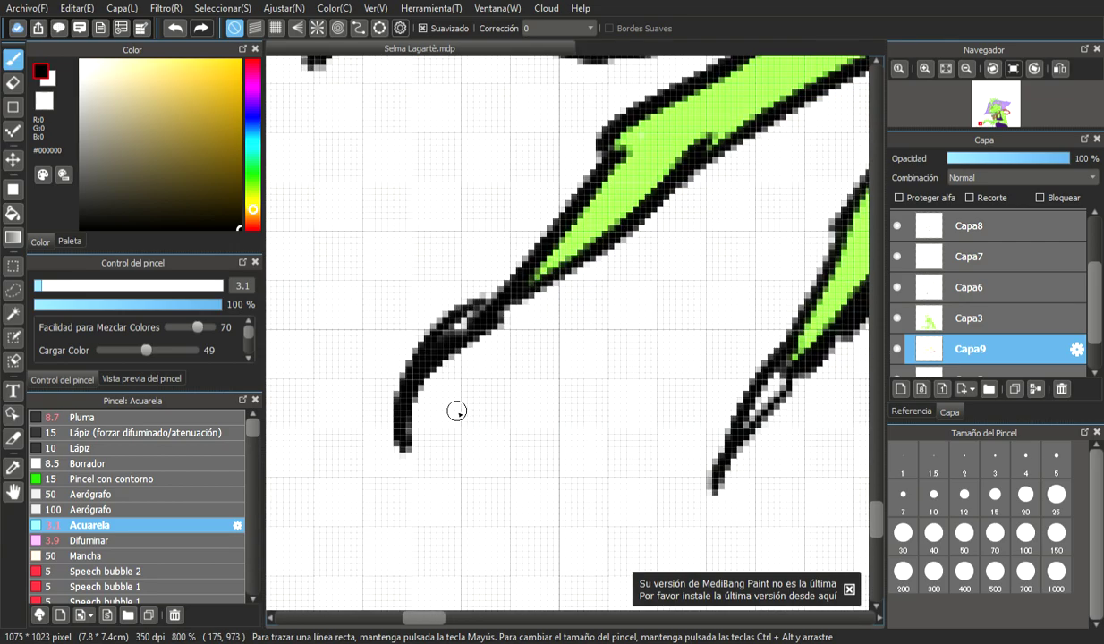
{"action": "mouse_move", "coordinate": [436, 334]}
{"action": "left_mouse_down"}
{"action": "mouse_move", "coordinate": [447, 317]}
{"action": "mouse_move", "coordinate": [439, 348]}
{"action": "mouse_move", "coordinate": [452, 315]}
{"action": "mouse_move", "coordinate": [438, 323]}
{"action": "mouse_move", "coordinate": [457, 308]}
{"action": "mouse_move", "coordinate": [430, 357]}
{"action": "left_mouse_up"}
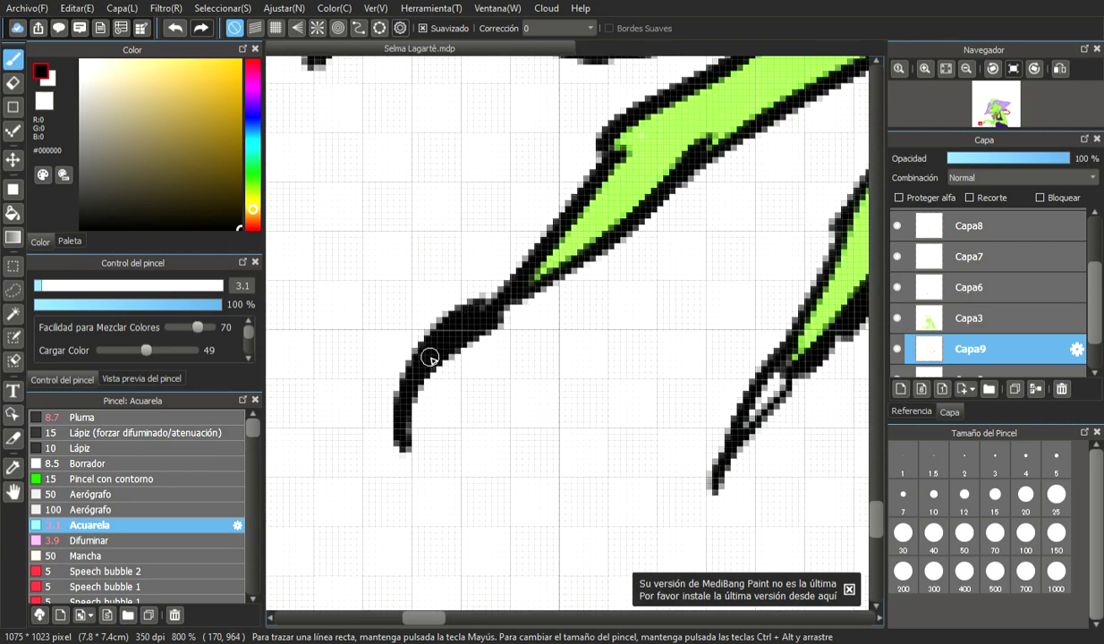
- Fill the third claw and the gaps in the adjoining last claw of the far hand with black at brush size 2.4
{"action": "left_click_drag", "start_coordinate": [45, 288], "coordinate": [38, 287]}
{"action": "mouse_move", "coordinate": [751, 418]}
{"action": "left_mouse_down"}
{"action": "mouse_move", "coordinate": [741, 430]}
{"action": "mouse_move", "coordinate": [776, 379]}
{"action": "left_mouse_up"}
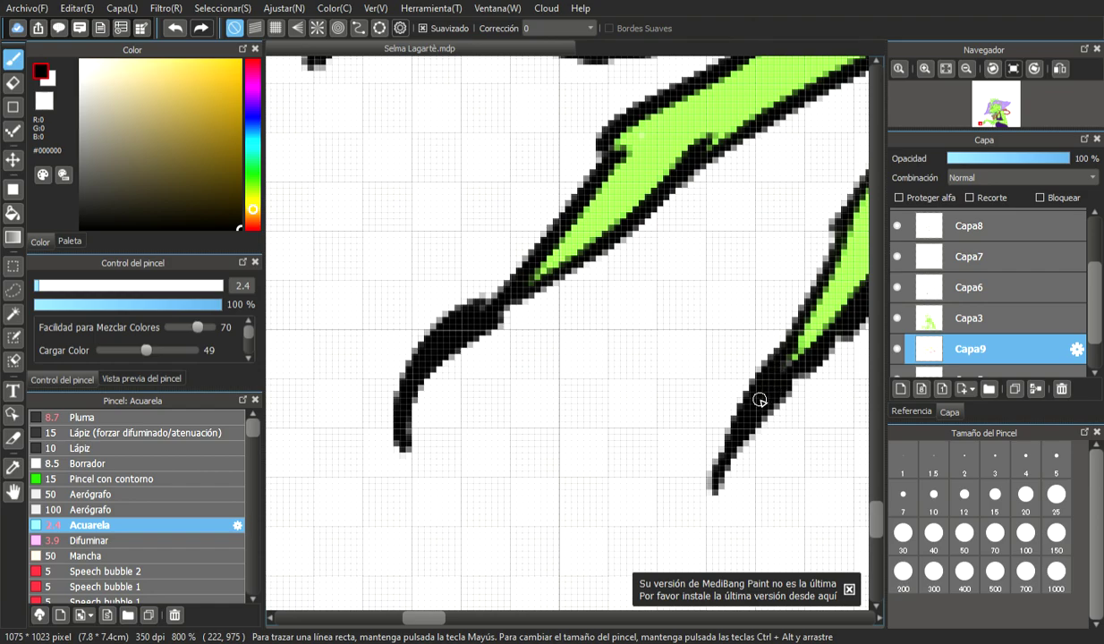
{"action": "scroll", "coordinate": [766, 386], "scroll_direction": "down", "scroll_amount": 3}
{"action": "left_click_drag", "start_coordinate": [453, 618], "coordinate": [491, 605]}
{"action": "scroll", "coordinate": [564, 365], "scroll_direction": "up", "scroll_amount": 4}
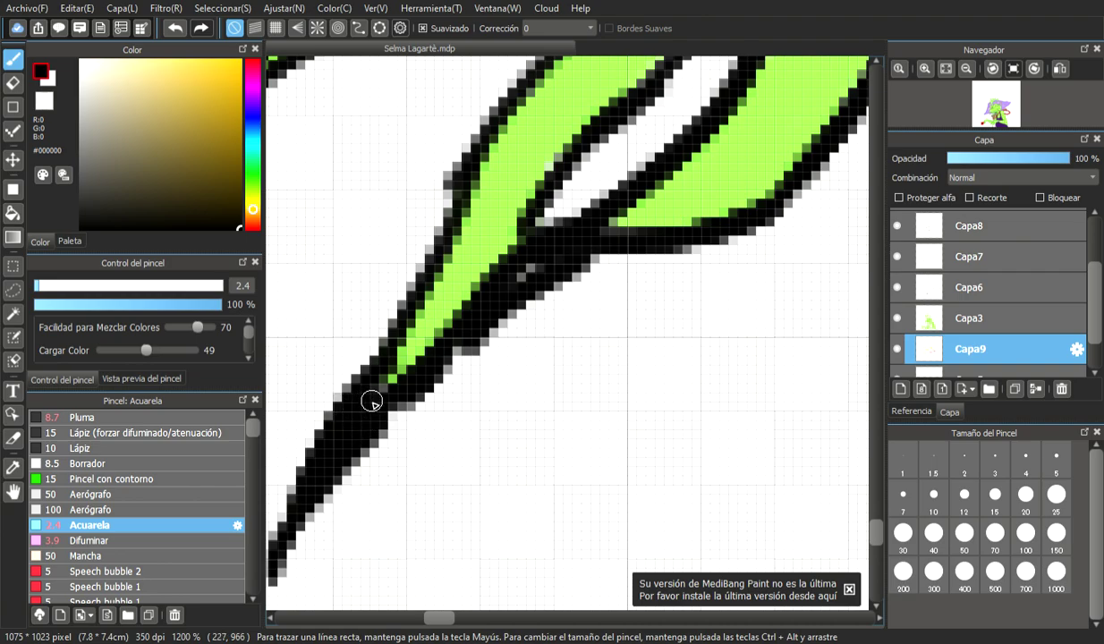
{"action": "mouse_move", "coordinate": [546, 276]}
{"action": "left_mouse_down"}
{"action": "mouse_move", "coordinate": [543, 263]}
{"action": "mouse_move", "coordinate": [437, 365]}
{"action": "left_mouse_up"}
{"action": "left_click_drag", "start_coordinate": [497, 313], "coordinate": [443, 356]}
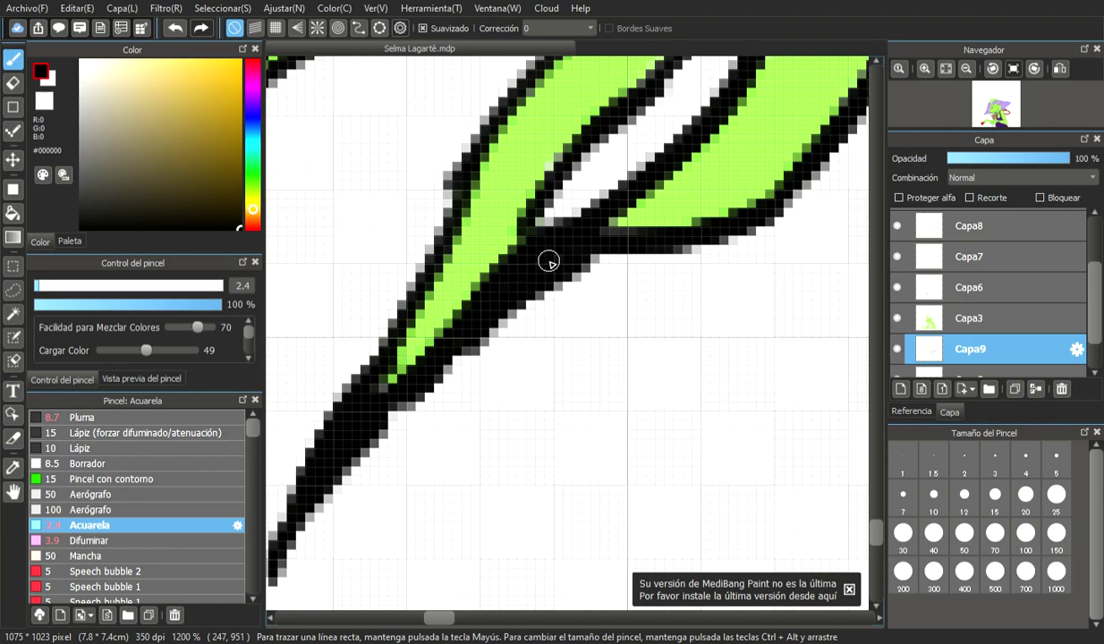
- Examine the blackened claws on both hands up close and against the whole drawing
{"action": "scroll", "coordinate": [565, 225], "scroll_direction": "down", "scroll_amount": 5}
{"action": "scroll", "coordinate": [562, 211], "scroll_direction": "down", "scroll_amount": 1}
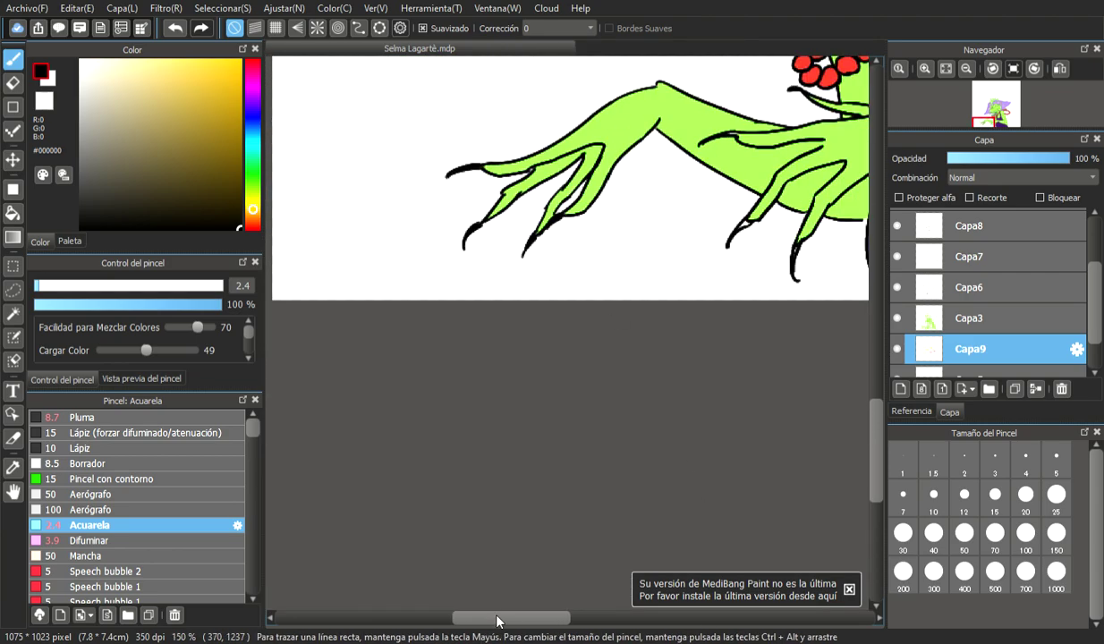
{"action": "scroll", "coordinate": [515, 166], "scroll_direction": "up", "scroll_amount": 3}
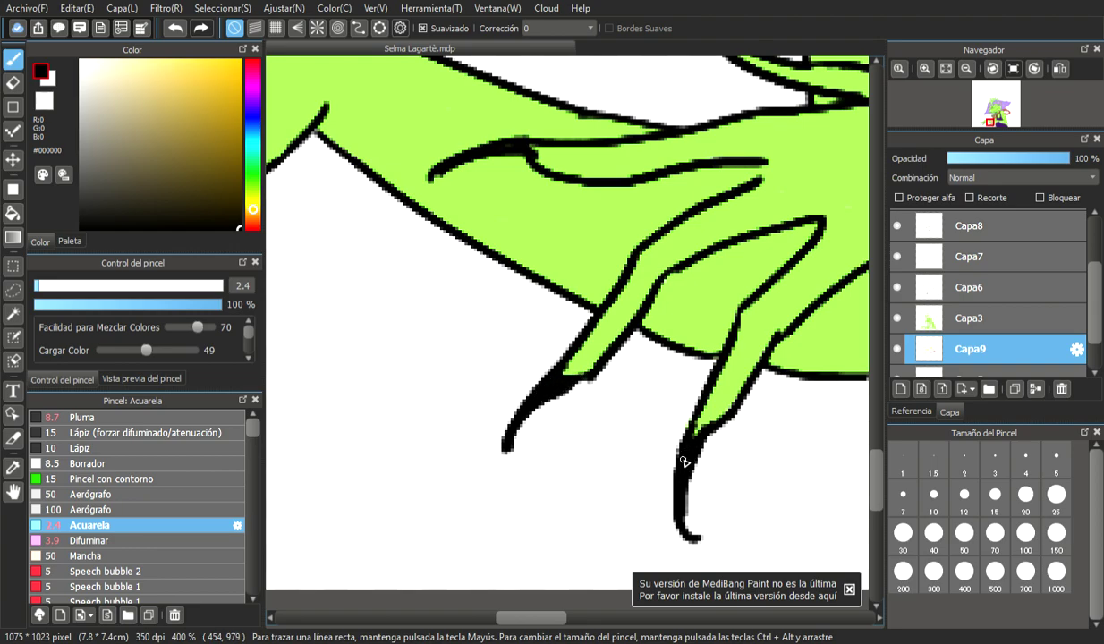
{"action": "scroll", "coordinate": [663, 451], "scroll_direction": "down", "scroll_amount": 5}
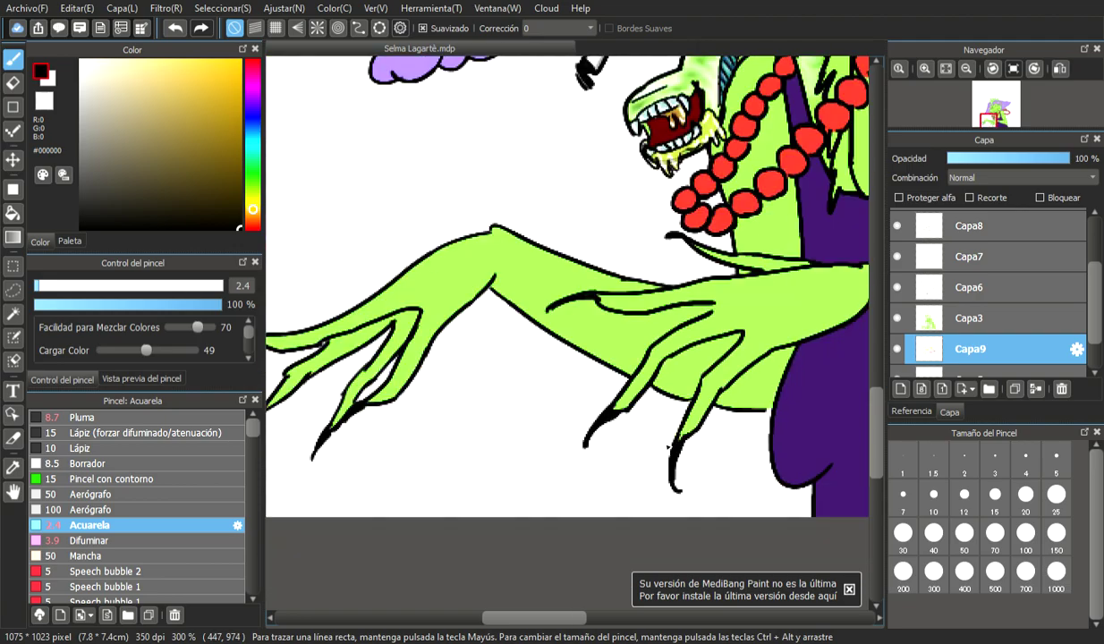
{"action": "scroll", "coordinate": [659, 298], "scroll_direction": "up", "scroll_amount": 7}
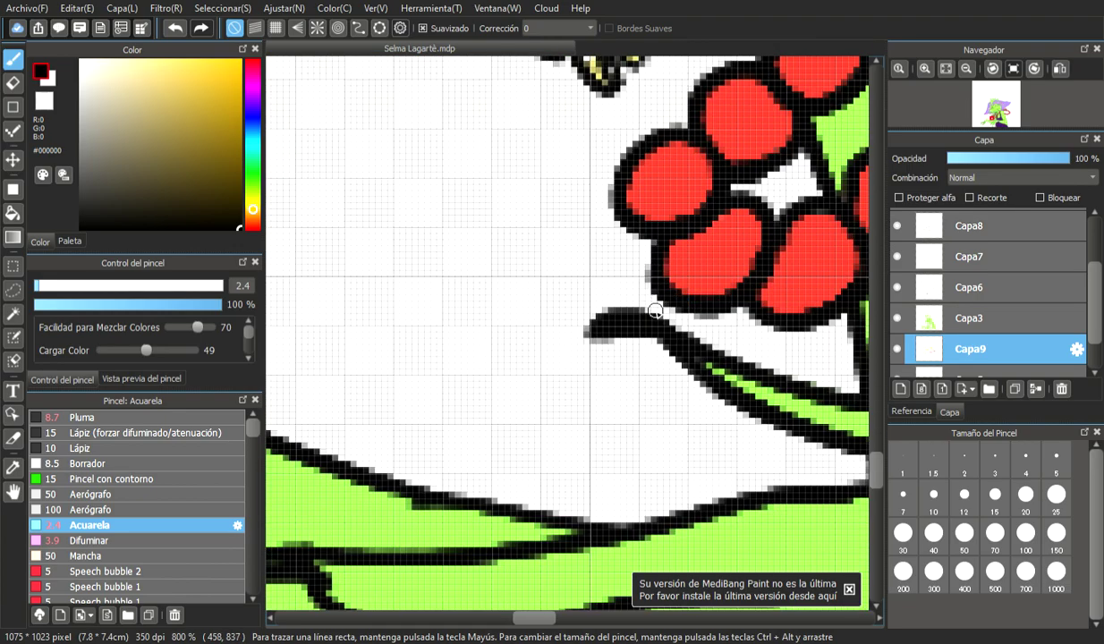
{"action": "scroll", "coordinate": [660, 299], "scroll_direction": "down", "scroll_amount": 7}
{"action": "scroll", "coordinate": [704, 439], "scroll_direction": "down", "scroll_amount": 1}
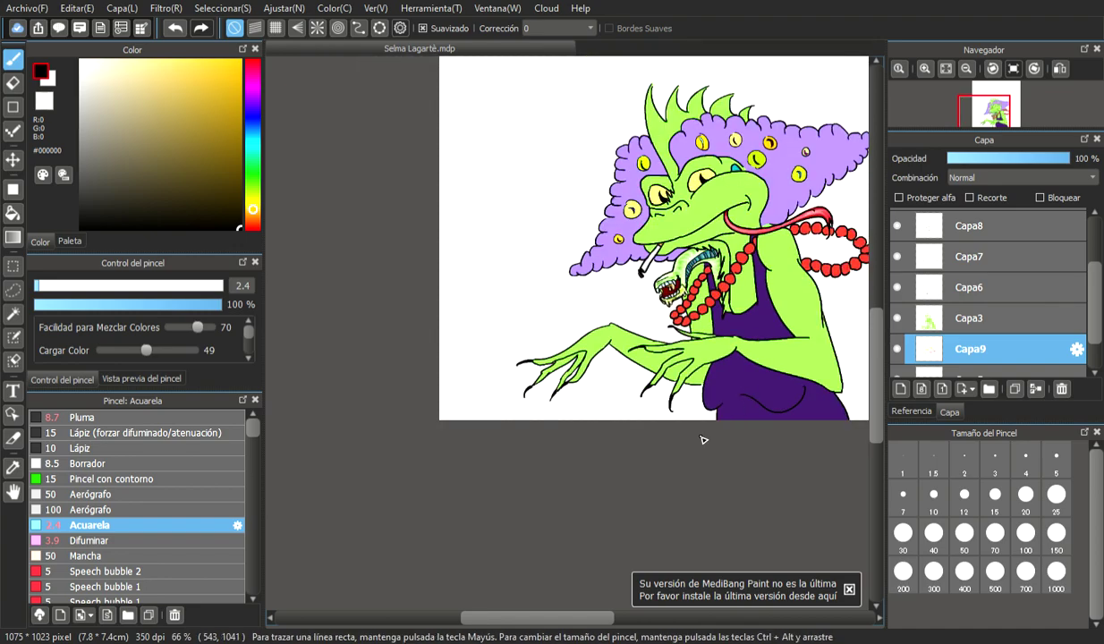
{"action": "scroll", "coordinate": [583, 392], "scroll_direction": "up", "scroll_amount": 1}
{"action": "scroll", "coordinate": [606, 329], "scroll_direction": "up", "scroll_amount": 1}
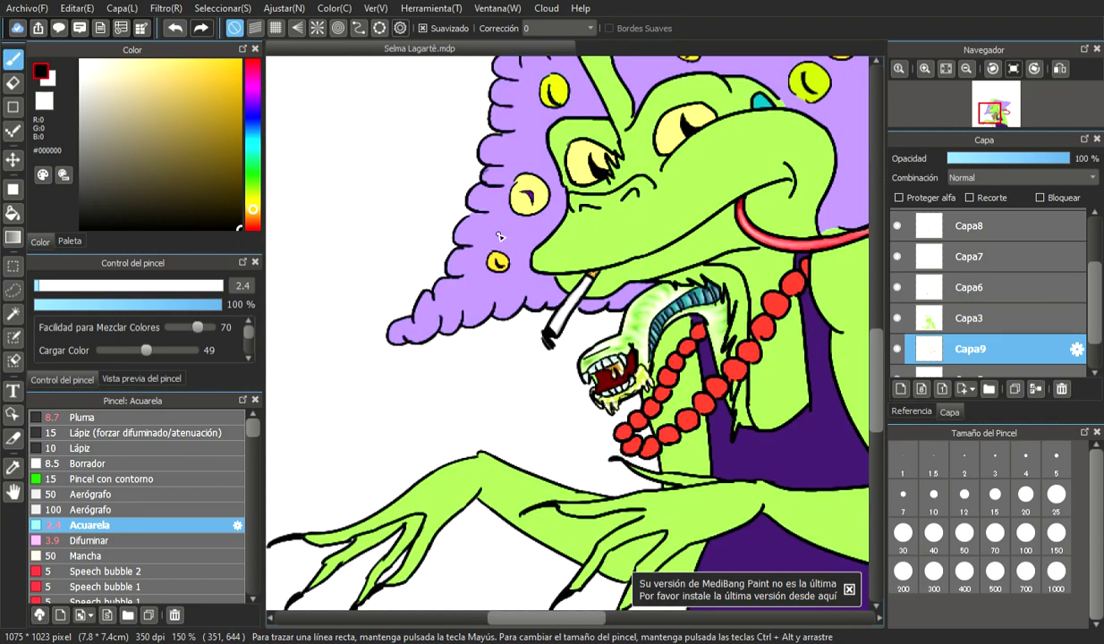
{"action": "scroll", "coordinate": [477, 483], "scroll_direction": "down", "scroll_amount": 1}
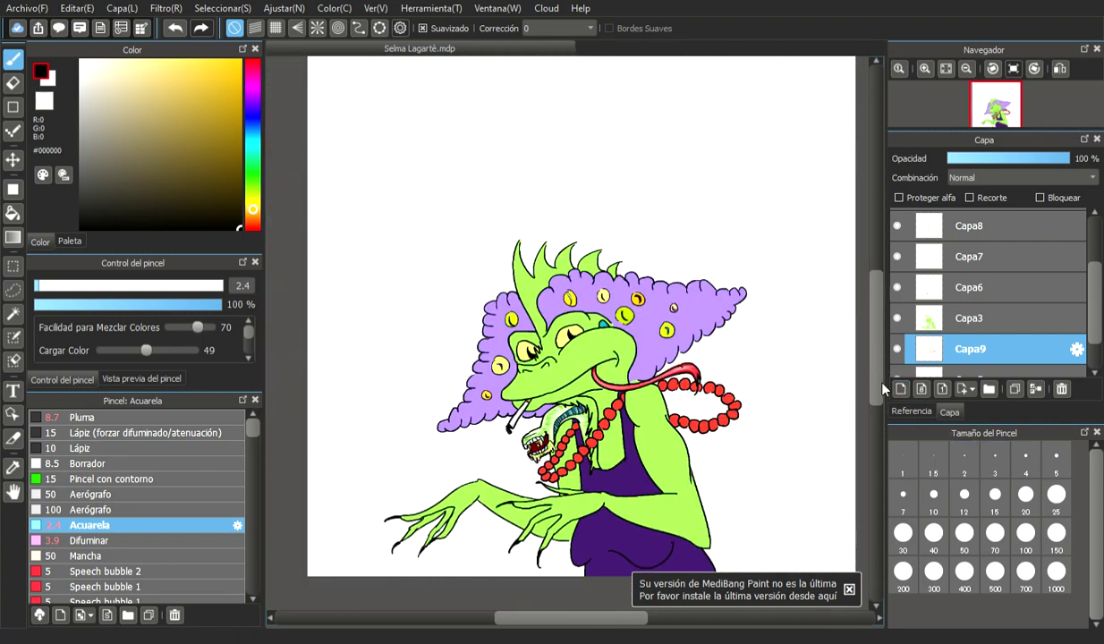
{"action": "scroll", "coordinate": [871, 407], "scroll_direction": "down", "scroll_amount": 1}
- Test a white highlight on the far hand's uppermost claw, adjusting the brush opacity to 39%
{"action": "scroll", "coordinate": [451, 438], "scroll_direction": "up", "scroll_amount": 3}
{"action": "left_click_drag", "start_coordinate": [543, 623], "coordinate": [506, 624]}
{"action": "scroll", "coordinate": [473, 497], "scroll_direction": "up", "scroll_amount": 4}
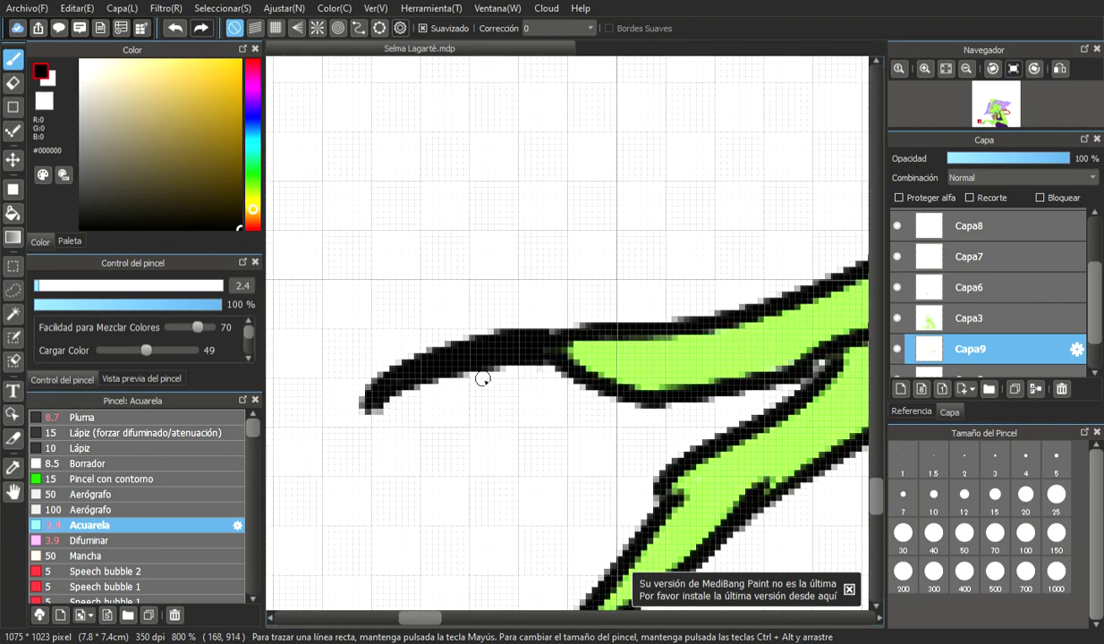
{"action": "left_click_drag", "start_coordinate": [100, 63], "coordinate": [80, 67]}
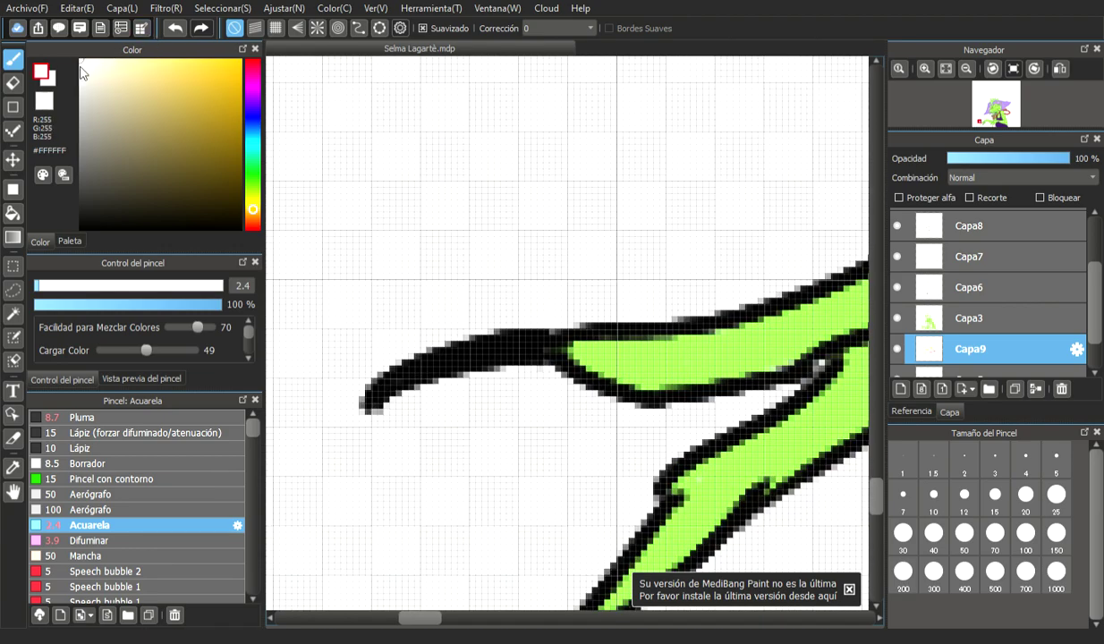
{"action": "left_click_drag", "start_coordinate": [110, 305], "coordinate": [82, 305]}
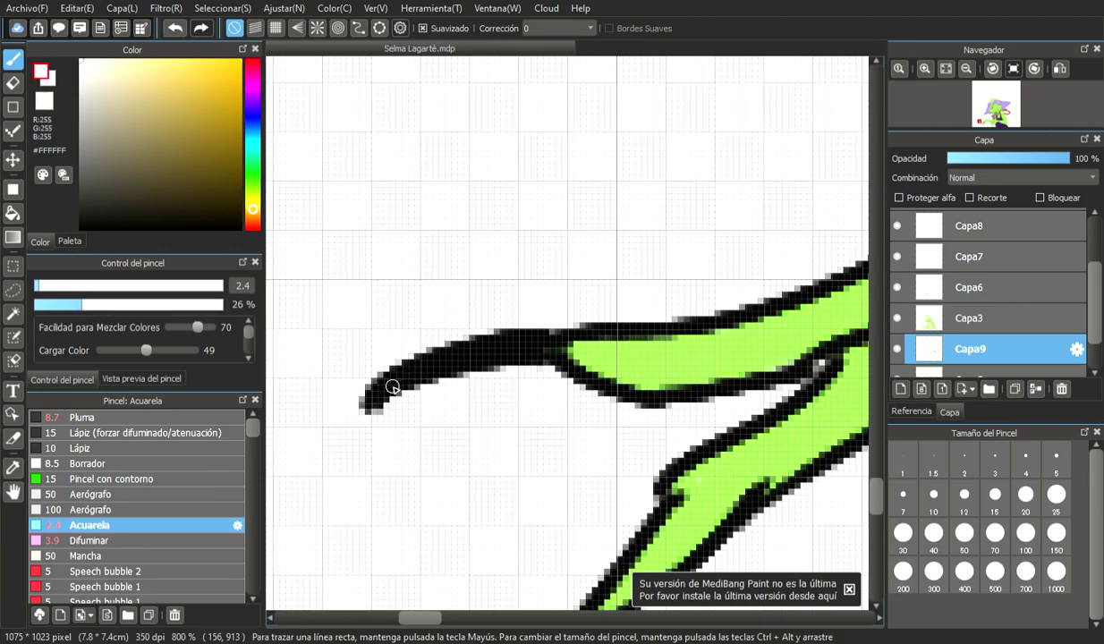
{"action": "left_click_drag", "start_coordinate": [486, 341], "coordinate": [521, 343]}
{"action": "left_click_drag", "start_coordinate": [89, 304], "coordinate": [98, 302]}
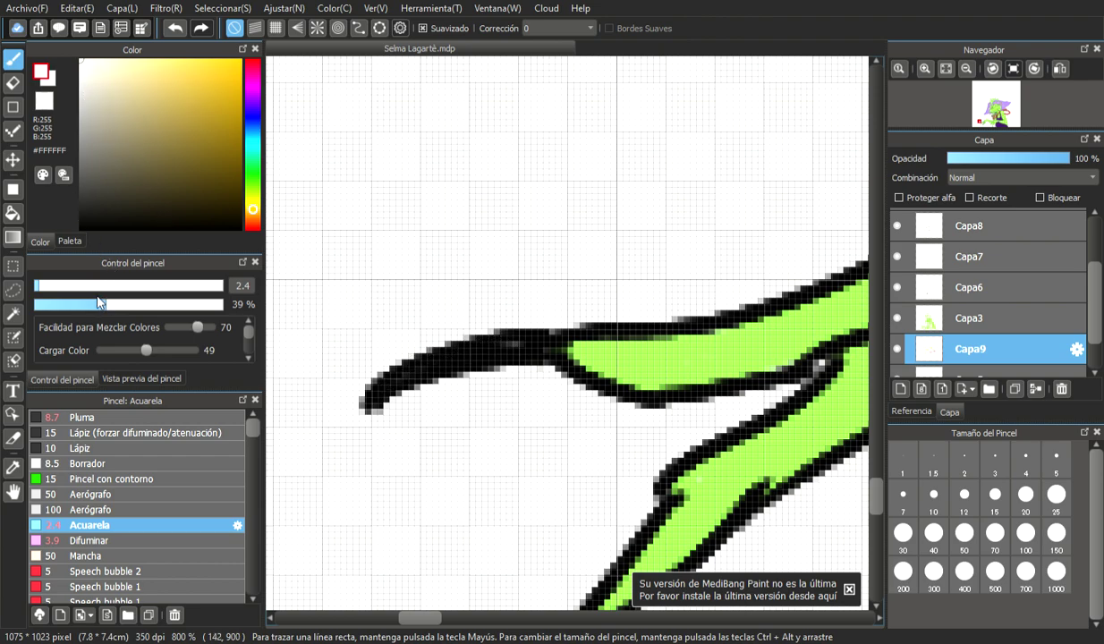
- Try a light grey #BDBDBD highlight along the uppermost claw, and undo the test strokes
{"action": "left_click", "coordinate": [81, 103]}
{"action": "mouse_move", "coordinate": [405, 376]}
{"action": "left_mouse_down"}
{"action": "mouse_move", "coordinate": [484, 342]}
{"action": "mouse_move", "coordinate": [501, 348]}
{"action": "mouse_move", "coordinate": [497, 338]}
{"action": "left_mouse_up"}
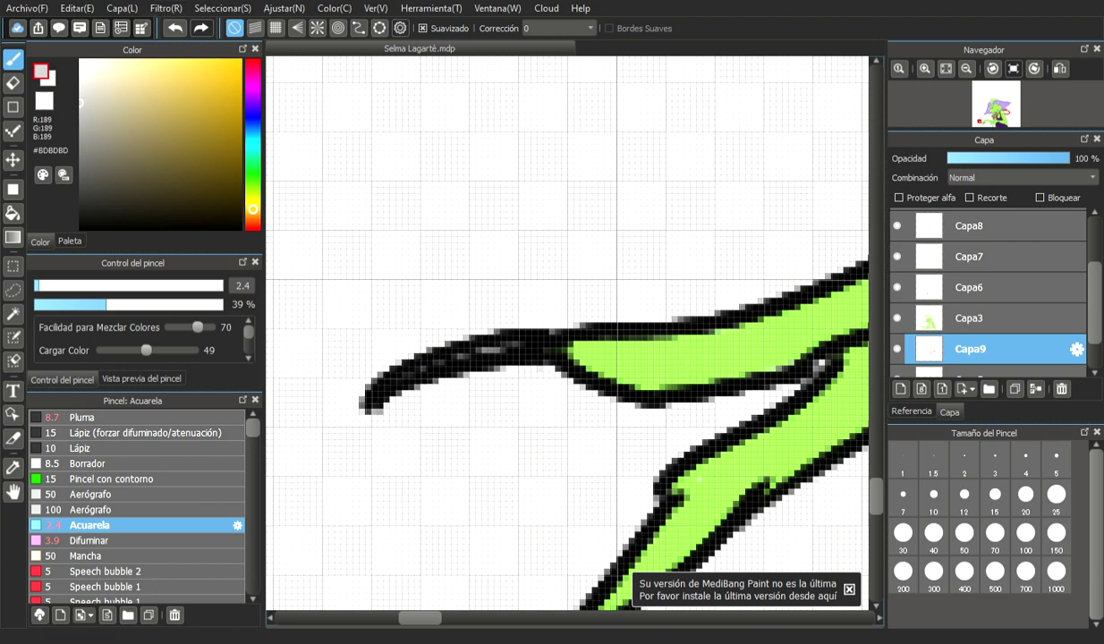
{"action": "left_click", "coordinate": [180, 30]}
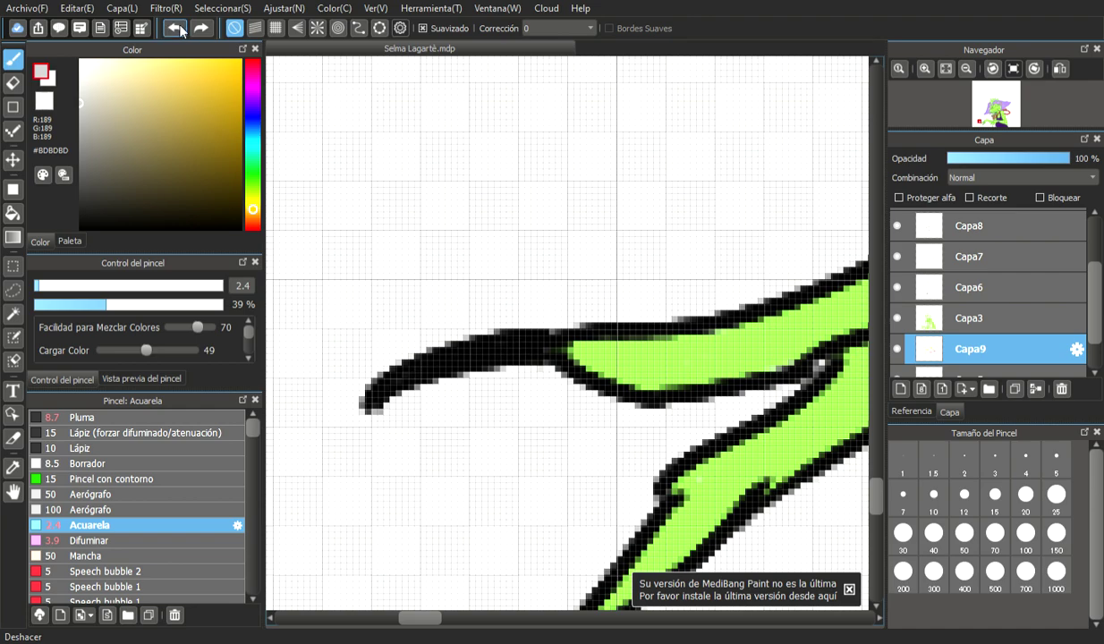
- Toggle the visibility of layer Capa2, try an off-white #F7F6F3 highlight along the uppermost claw, and undo it
{"action": "left_click", "coordinate": [82, 64]}
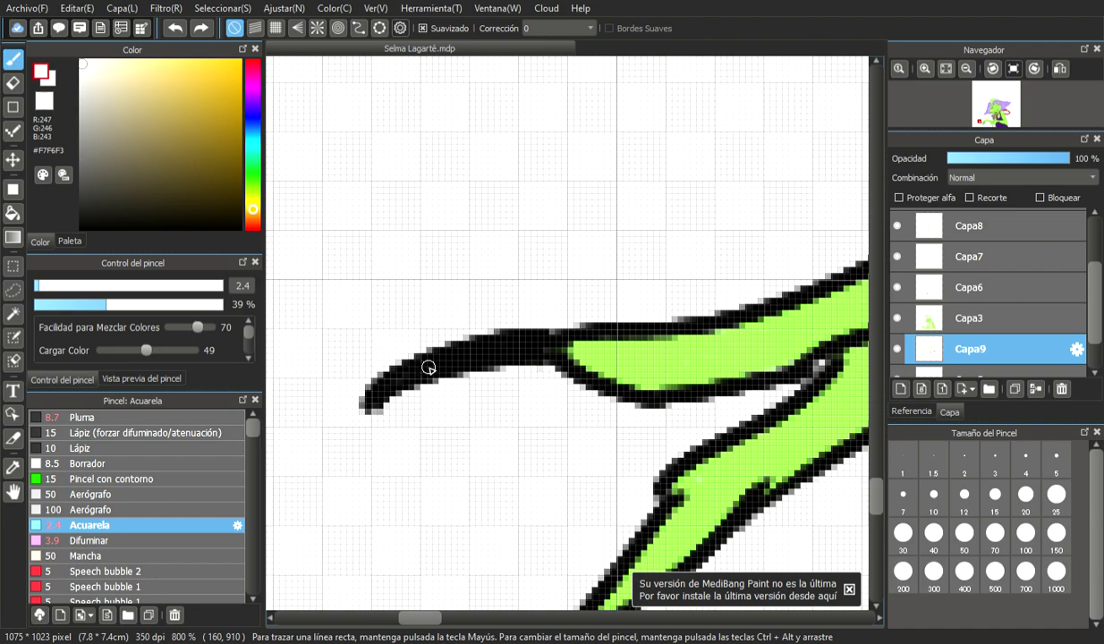
{"action": "scroll", "coordinate": [975, 260], "scroll_direction": "up", "scroll_amount": 3}
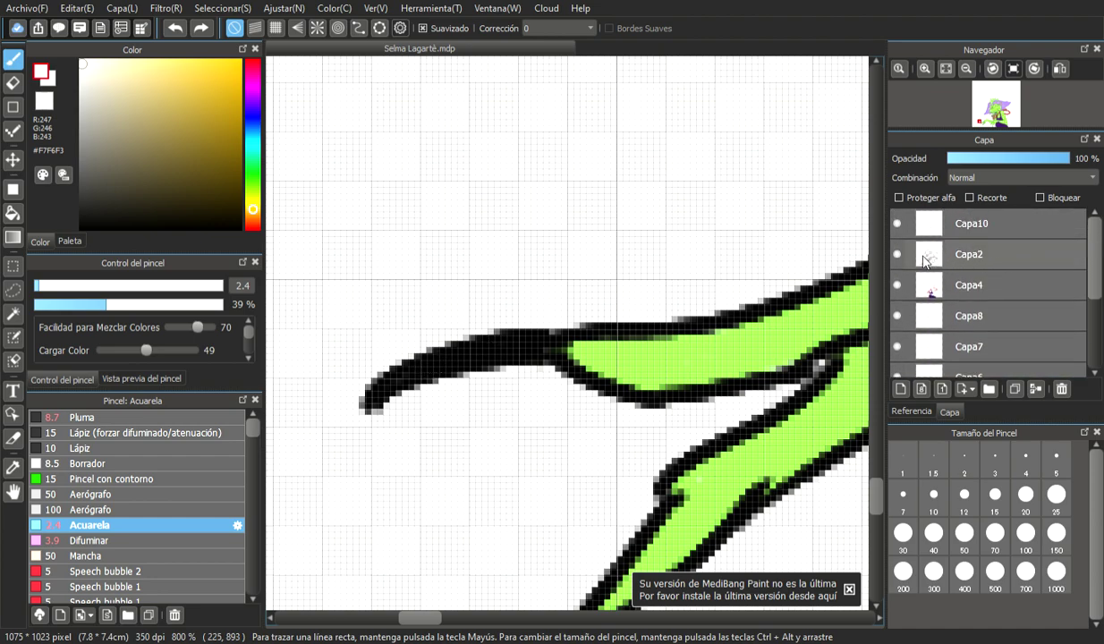
{"action": "left_click", "coordinate": [898, 254]}
{"action": "left_click", "coordinate": [898, 254]}
{"action": "mouse_move", "coordinate": [414, 376]}
{"action": "left_mouse_down"}
{"action": "mouse_move", "coordinate": [487, 349]}
{"action": "mouse_move", "coordinate": [398, 381]}
{"action": "mouse_move", "coordinate": [520, 344]}
{"action": "left_mouse_up"}
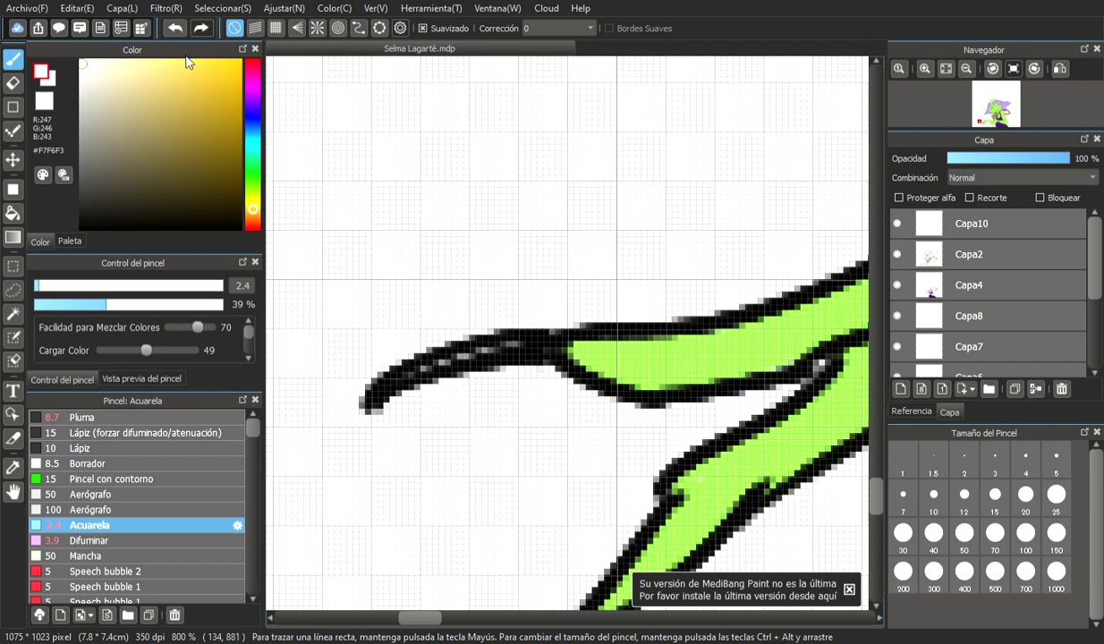
{"action": "left_click", "coordinate": [175, 32]}
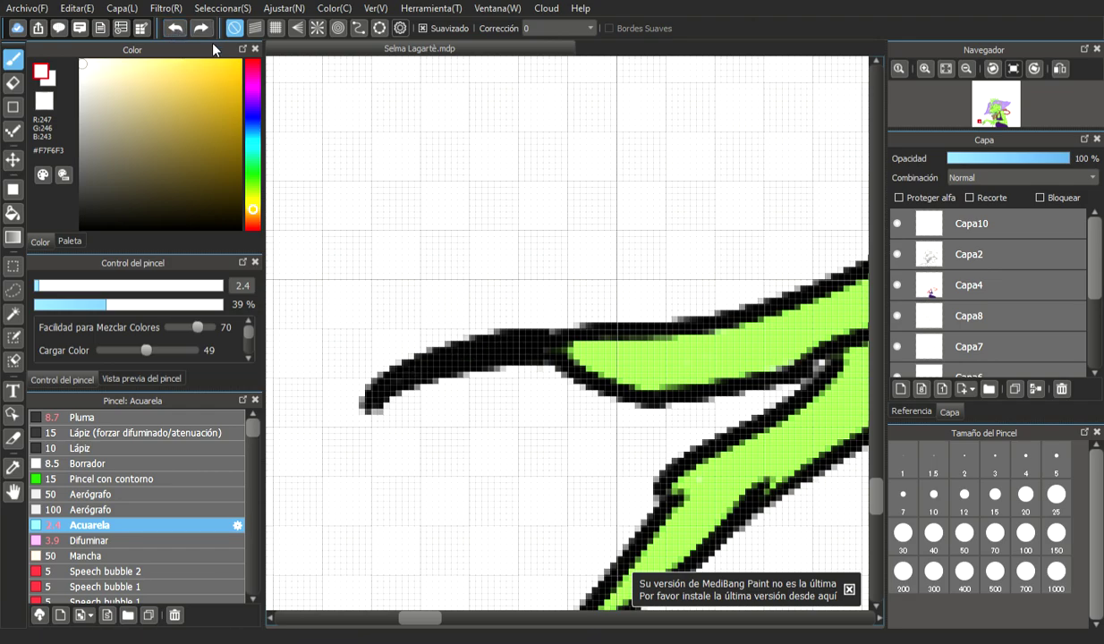
- On layer Capa2, paint a dark grey #656565 highlight along the uppermost claw of the far hand
{"action": "left_click", "coordinate": [971, 254]}
{"action": "left_click_drag", "start_coordinate": [101, 212], "coordinate": [82, 231]}
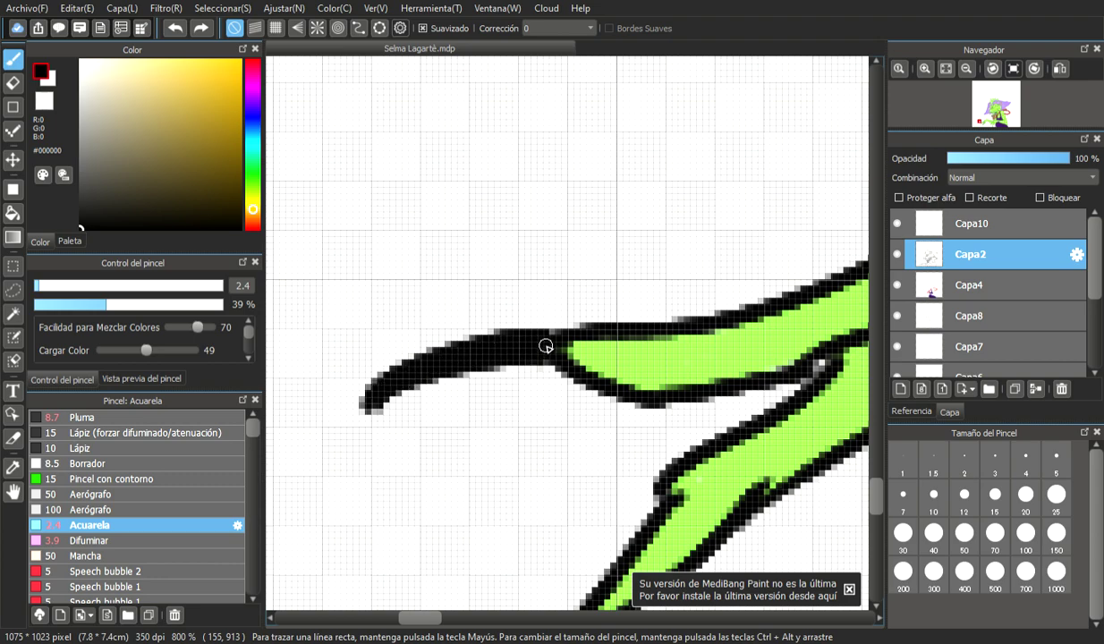
{"action": "left_click", "coordinate": [81, 162]}
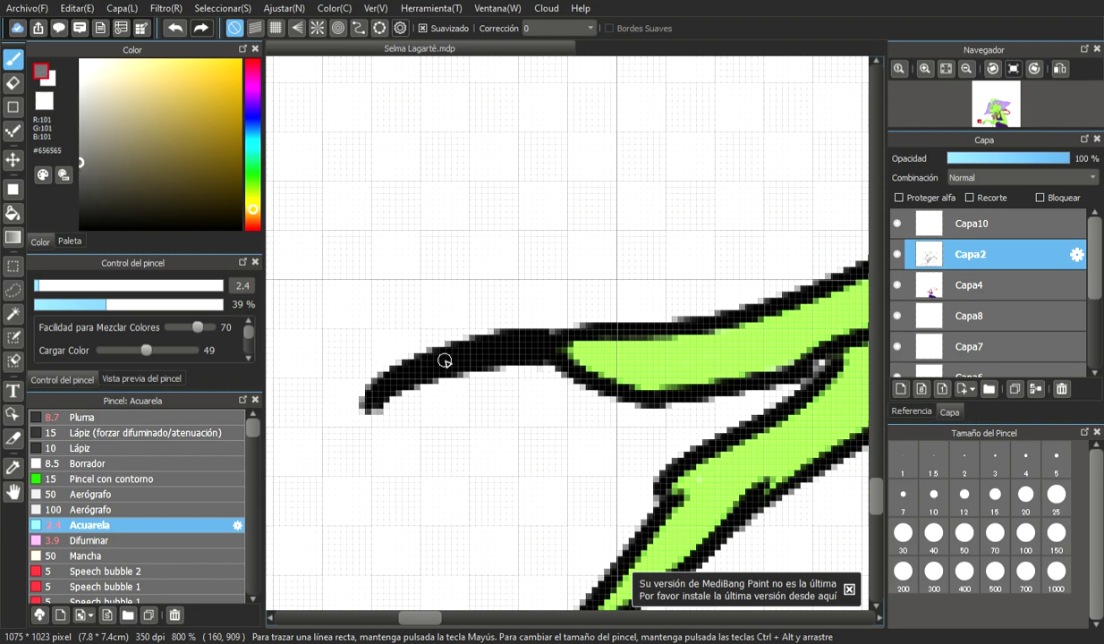
{"action": "mouse_move", "coordinate": [391, 387]}
{"action": "left_mouse_down"}
{"action": "mouse_move", "coordinate": [492, 338]}
{"action": "mouse_move", "coordinate": [507, 341]}
{"action": "left_mouse_up"}
{"action": "mouse_move", "coordinate": [445, 359]}
{"action": "left_mouse_down"}
{"action": "mouse_move", "coordinate": [498, 340]}
{"action": "mouse_move", "coordinate": [473, 354]}
{"action": "mouse_move", "coordinate": [527, 342]}
{"action": "left_mouse_up"}
{"action": "scroll", "coordinate": [567, 318], "scroll_direction": "down", "scroll_amount": 5}
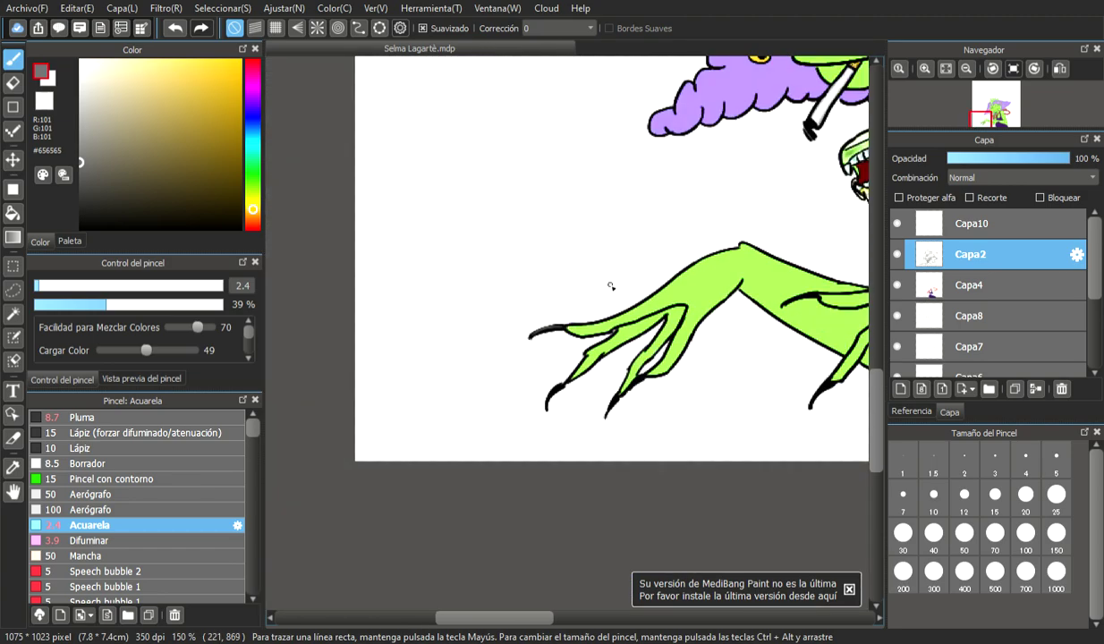
- Add a thin white highlight at brush size 1 over the grey band of the uppermost claw
{"action": "scroll", "coordinate": [601, 288], "scroll_direction": "up", "scroll_amount": 6}
{"action": "left_click_drag", "start_coordinate": [423, 618], "coordinate": [405, 619]}
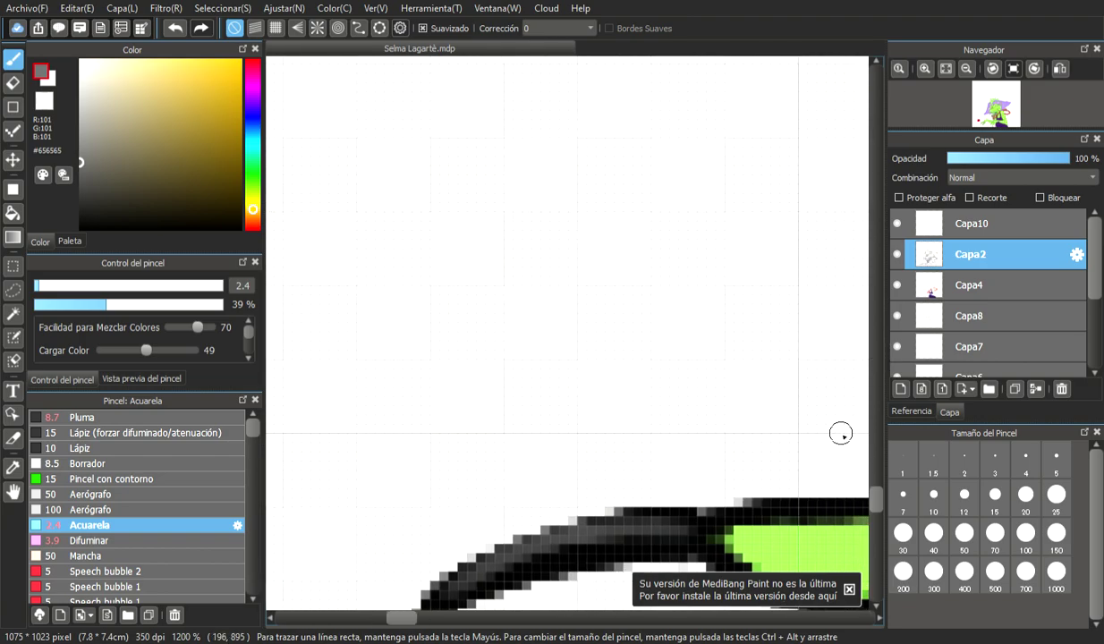
{"action": "scroll", "coordinate": [854, 461], "scroll_direction": "up", "scroll_amount": 1}
{"action": "scroll", "coordinate": [869, 505], "scroll_direction": "down", "scroll_amount": 3}
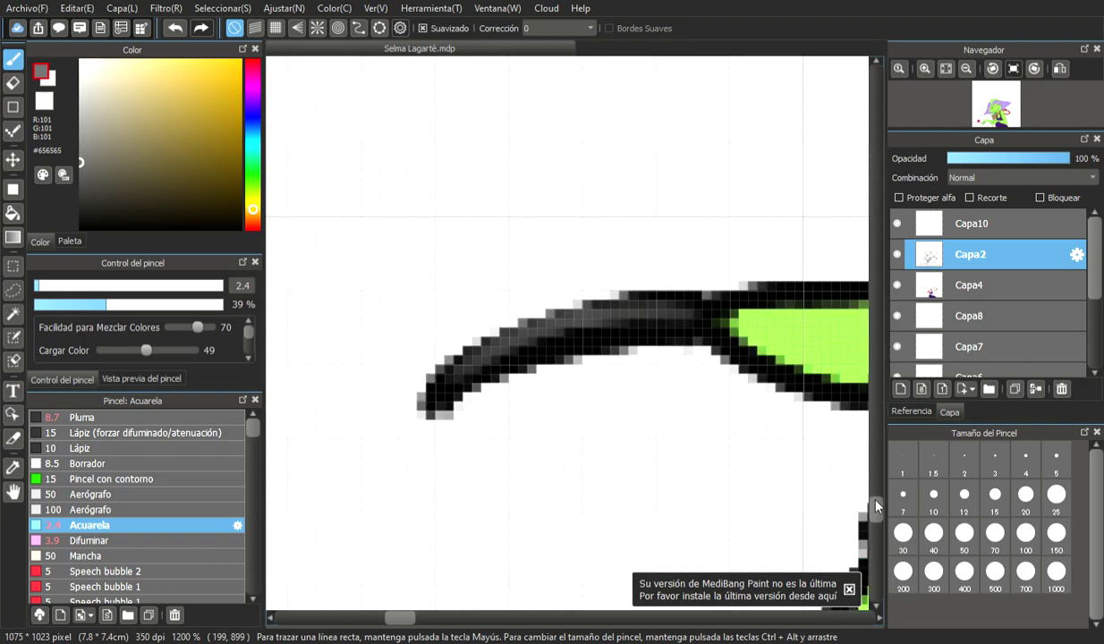
{"action": "scroll", "coordinate": [867, 493], "scroll_direction": "up", "scroll_amount": 1}
{"action": "left_click_drag", "start_coordinate": [90, 74], "coordinate": [69, 36]}
{"action": "left_click", "coordinate": [34, 289]}
{"action": "mouse_move", "coordinate": [467, 479]}
{"action": "left_mouse_down"}
{"action": "mouse_move", "coordinate": [529, 444]}
{"action": "mouse_move", "coordinate": [457, 493]}
{"action": "mouse_move", "coordinate": [476, 472]}
{"action": "mouse_move", "coordinate": [440, 508]}
{"action": "mouse_move", "coordinate": [527, 441]}
{"action": "mouse_move", "coordinate": [580, 425]}
{"action": "left_mouse_up"}
{"action": "mouse_move", "coordinate": [512, 447]}
{"action": "left_mouse_down"}
{"action": "mouse_move", "coordinate": [602, 422]}
{"action": "mouse_move", "coordinate": [663, 425]}
{"action": "mouse_move", "coordinate": [585, 428]}
{"action": "mouse_move", "coordinate": [619, 430]}
{"action": "mouse_move", "coordinate": [502, 459]}
{"action": "mouse_move", "coordinate": [548, 434]}
{"action": "mouse_move", "coordinate": [483, 469]}
{"action": "mouse_move", "coordinate": [616, 421]}
{"action": "mouse_move", "coordinate": [487, 464]}
{"action": "mouse_move", "coordinate": [523, 447]}
{"action": "mouse_move", "coordinate": [454, 493]}
{"action": "mouse_move", "coordinate": [551, 431]}
{"action": "mouse_move", "coordinate": [588, 428]}
{"action": "mouse_move", "coordinate": [532, 443]}
{"action": "mouse_move", "coordinate": [634, 426]}
{"action": "left_mouse_up"}
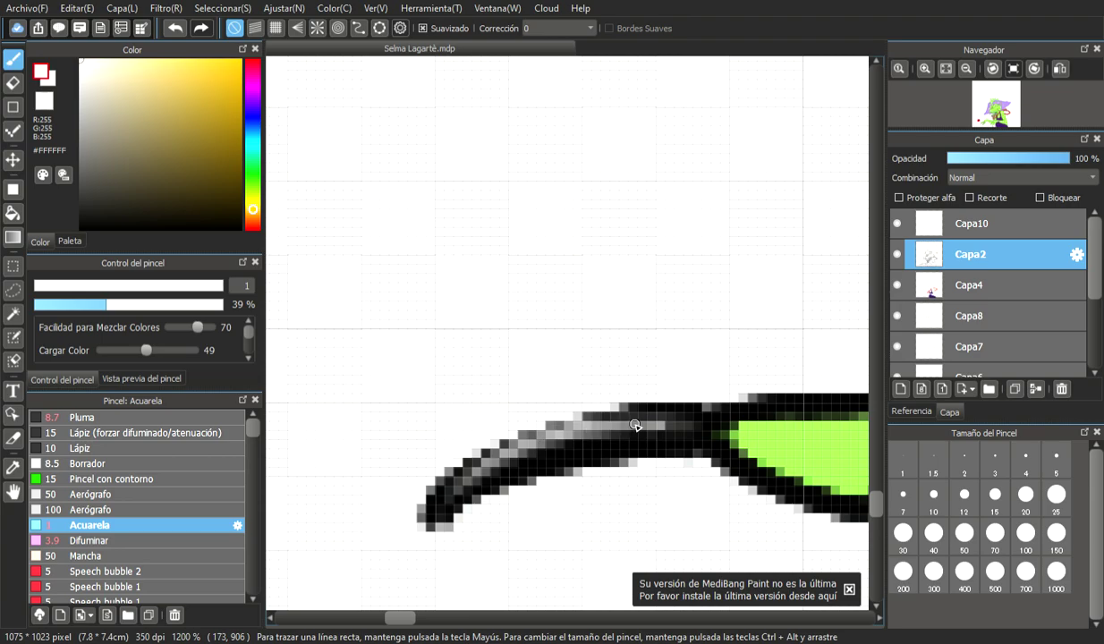
- Paint a grey #858585 highlight along the second claw of the far hand at brush size 1.8
{"action": "scroll", "coordinate": [634, 425], "scroll_direction": "down", "scroll_amount": 6}
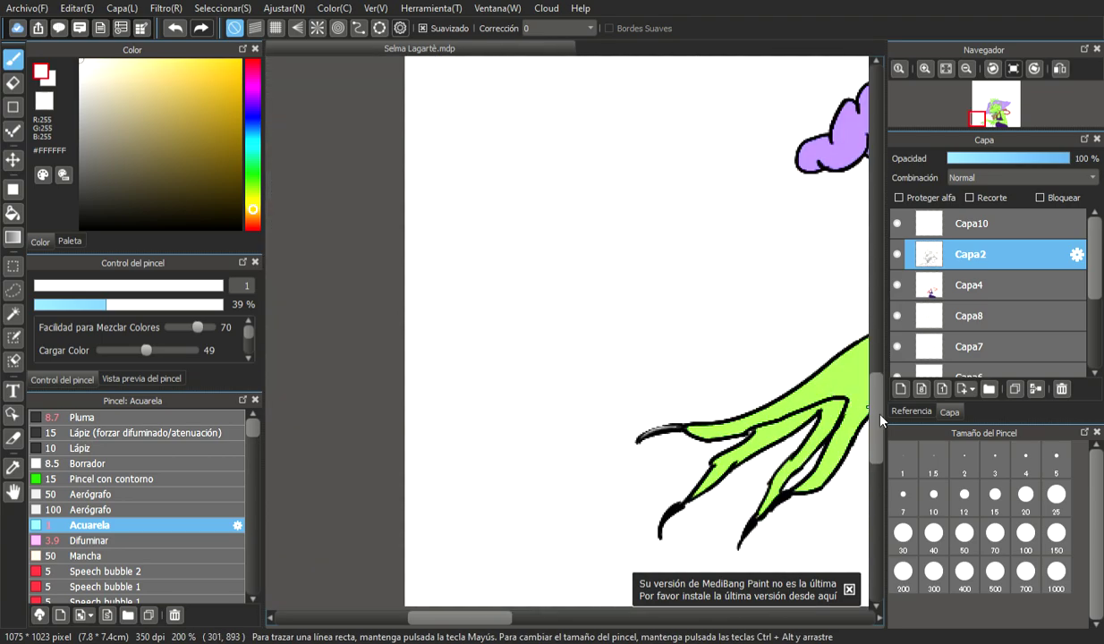
{"action": "scroll", "coordinate": [880, 420], "scroll_direction": "up", "scroll_amount": 4}
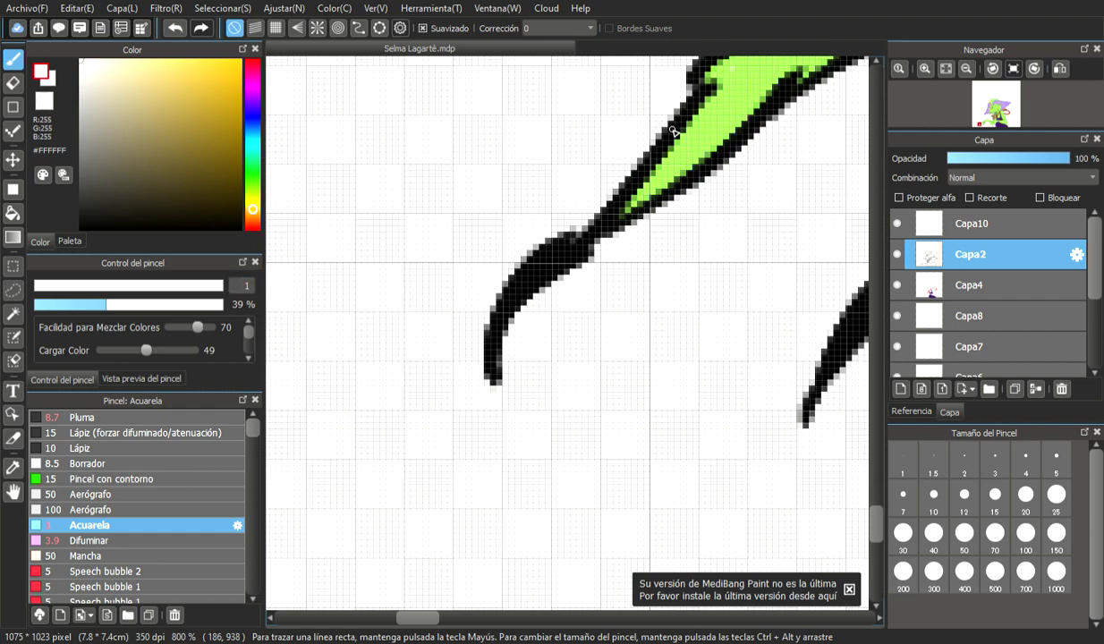
{"action": "left_click", "coordinate": [82, 229]}
{"action": "left_click", "coordinate": [50, 285]}
{"action": "left_click", "coordinate": [39, 285]}
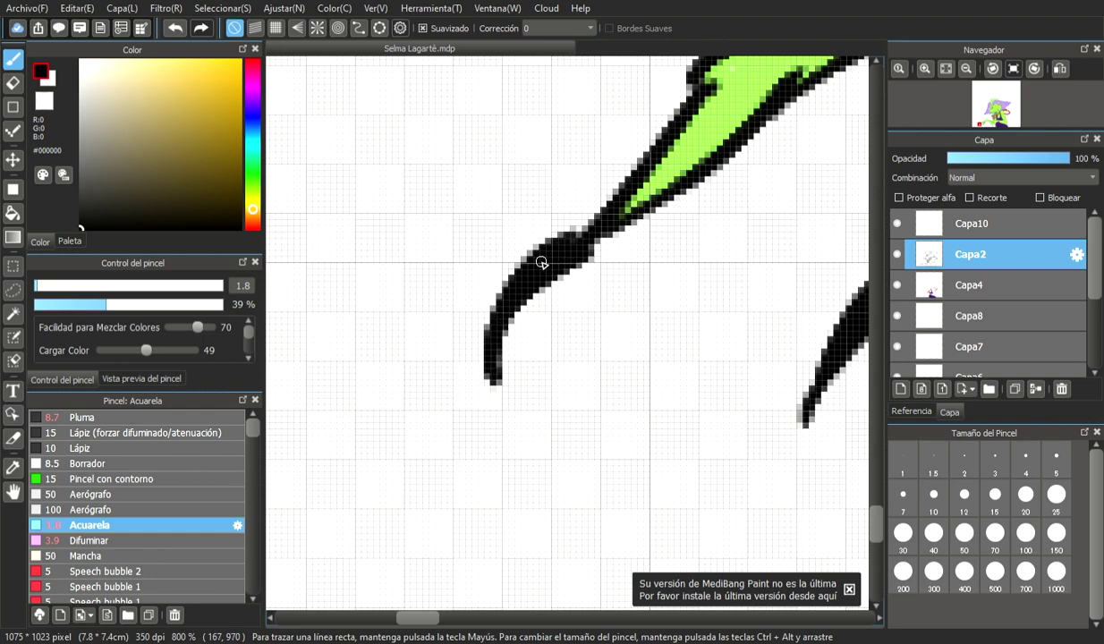
{"action": "left_click", "coordinate": [79, 141]}
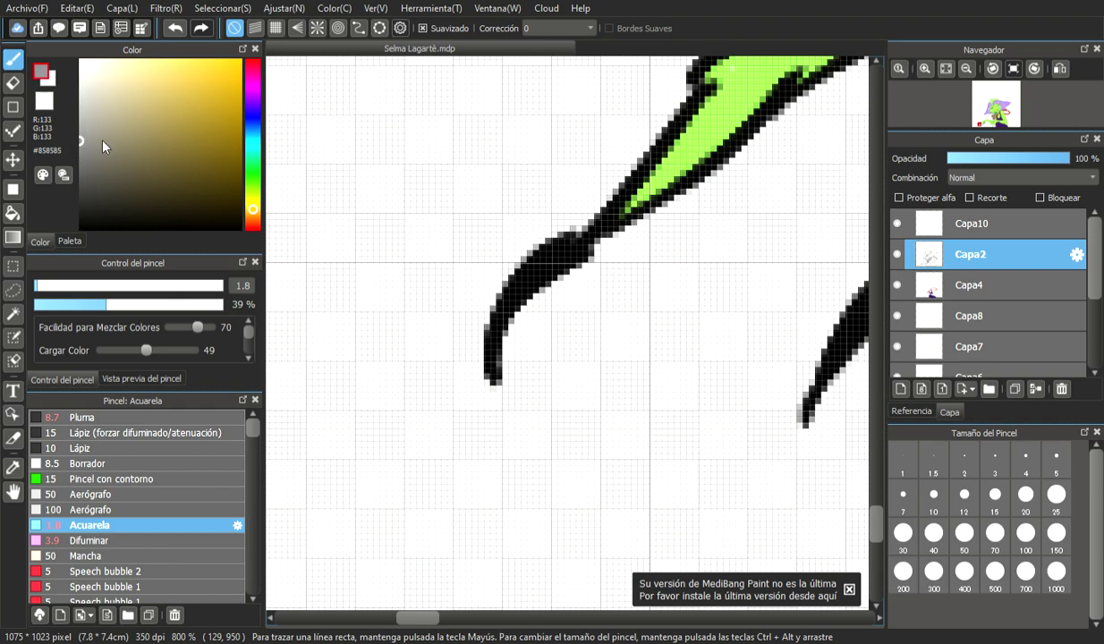
{"action": "mouse_move", "coordinate": [489, 349]}
{"action": "left_mouse_down"}
{"action": "mouse_move", "coordinate": [517, 288]}
{"action": "mouse_move", "coordinate": [489, 302]}
{"action": "mouse_move", "coordinate": [517, 290]}
{"action": "mouse_move", "coordinate": [493, 284]}
{"action": "mouse_move", "coordinate": [547, 243]}
{"action": "mouse_move", "coordinate": [545, 221]}
{"action": "left_mouse_up"}
- Add a thin white highlight at brush size 1 over the grey of the second claw
{"action": "left_click", "coordinate": [79, 60]}
{"action": "left_click_drag", "start_coordinate": [59, 293], "coordinate": [34, 287]}
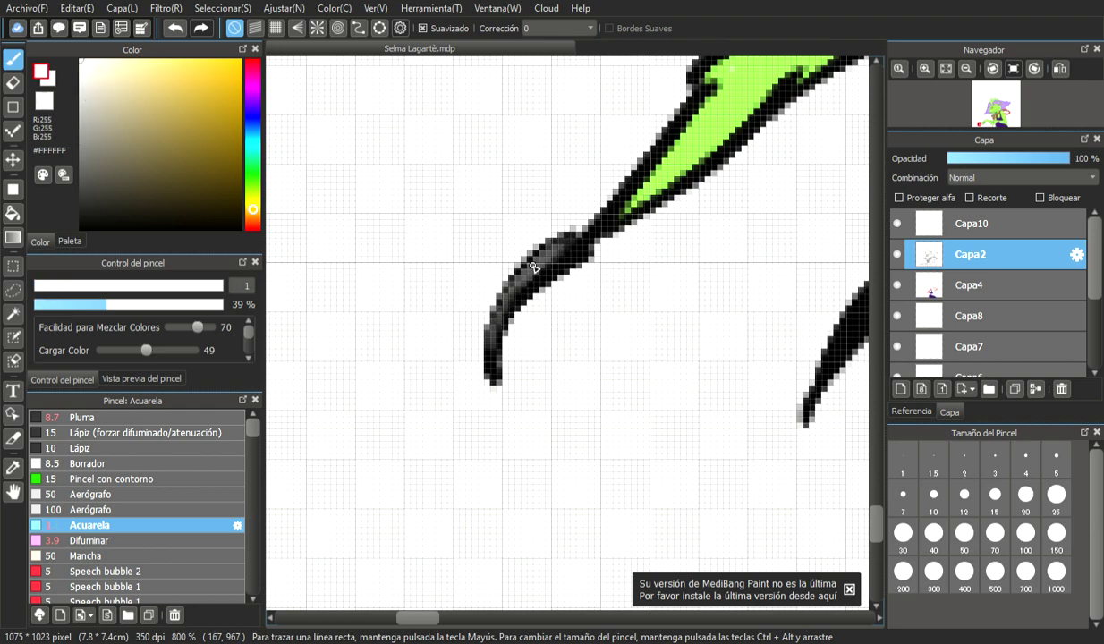
{"action": "left_click_drag", "start_coordinate": [494, 336], "coordinate": [527, 274]}
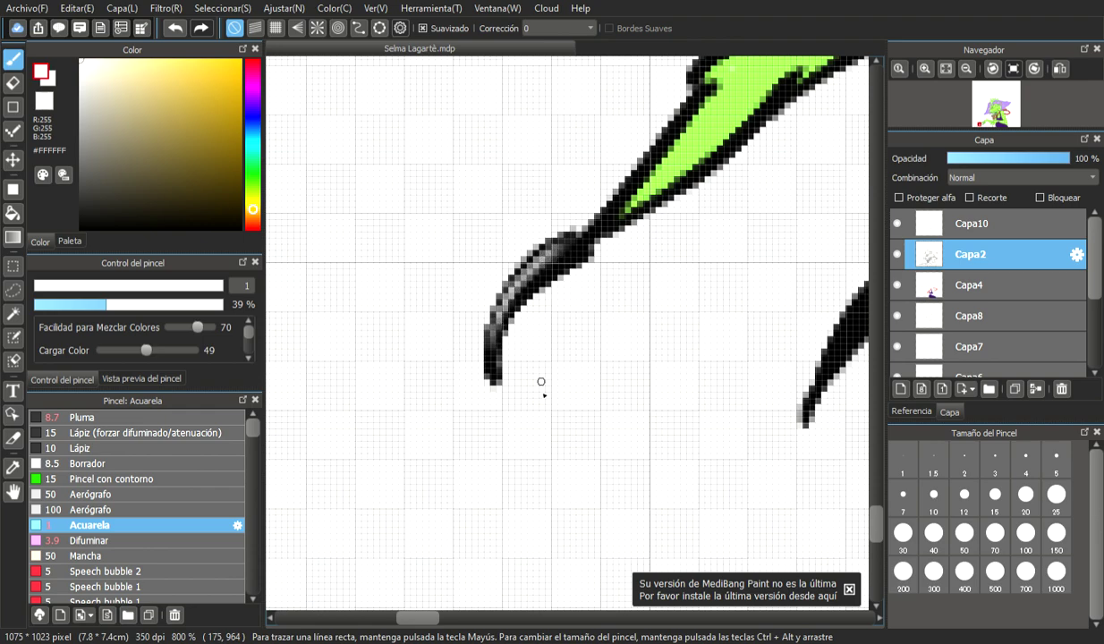
- Paint a grey #9D9D9D highlight along the third claw of the far hand at brush size 1.8 and 49% opacity
{"action": "left_click_drag", "start_coordinate": [420, 617], "coordinate": [460, 623]}
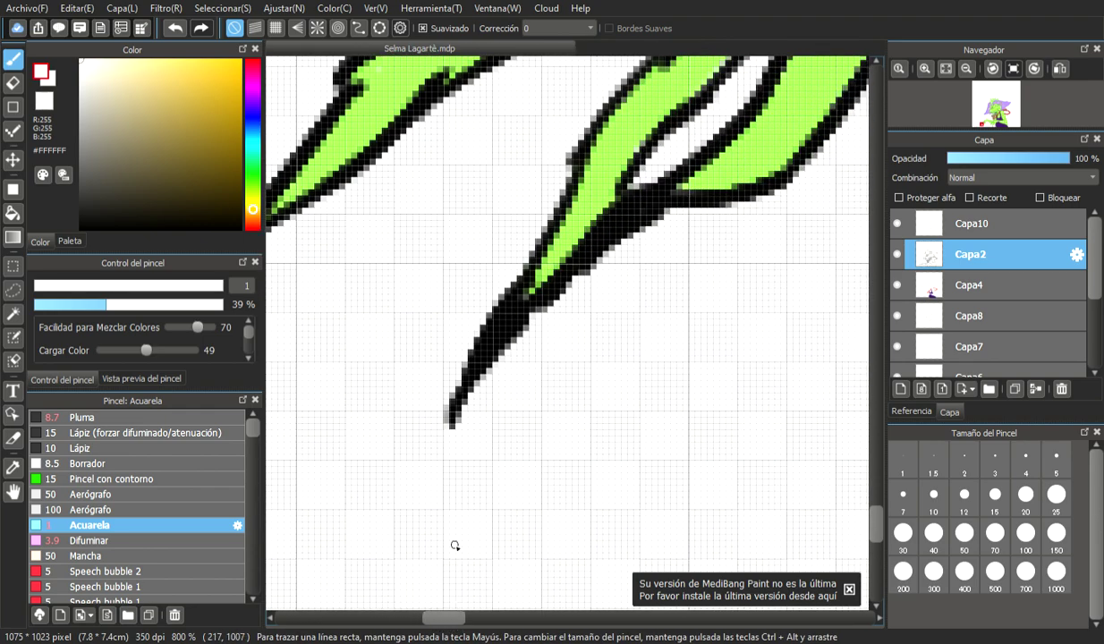
{"action": "left_click", "coordinate": [83, 228]}
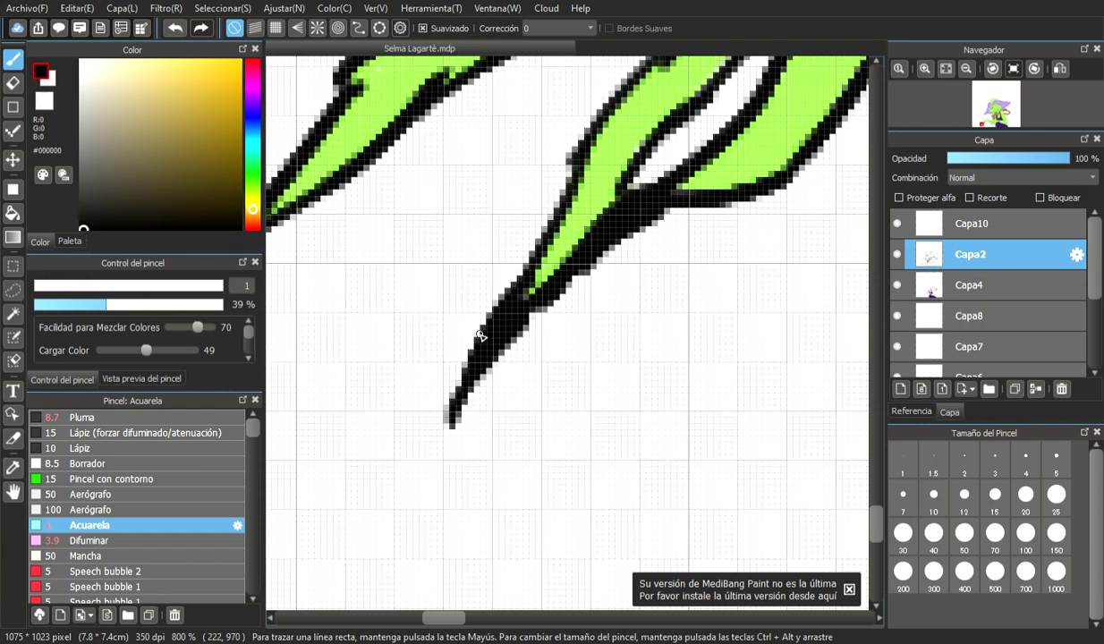
{"action": "left_click", "coordinate": [37, 286]}
{"action": "left_click_drag", "start_coordinate": [134, 304], "coordinate": [225, 304]}
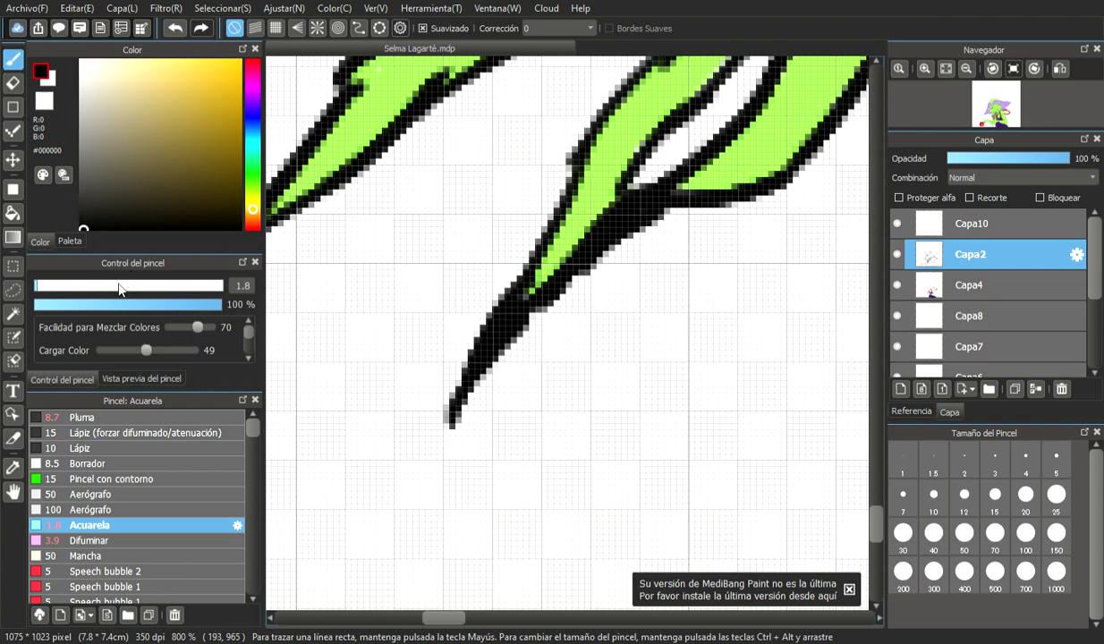
{"action": "left_click", "coordinate": [83, 154]}
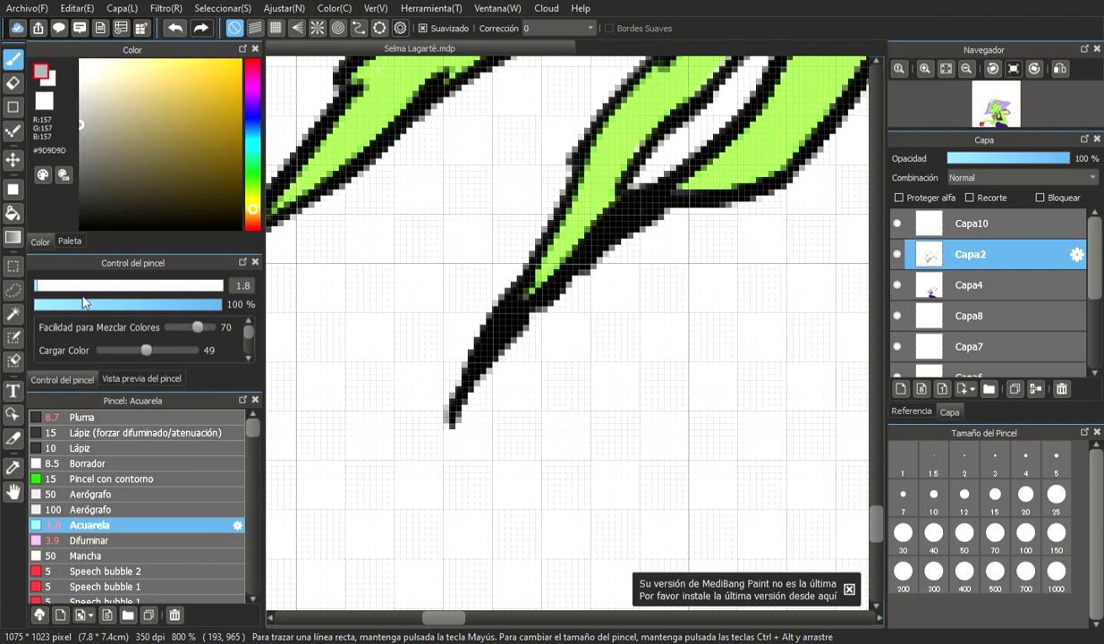
{"action": "left_click", "coordinate": [126, 304]}
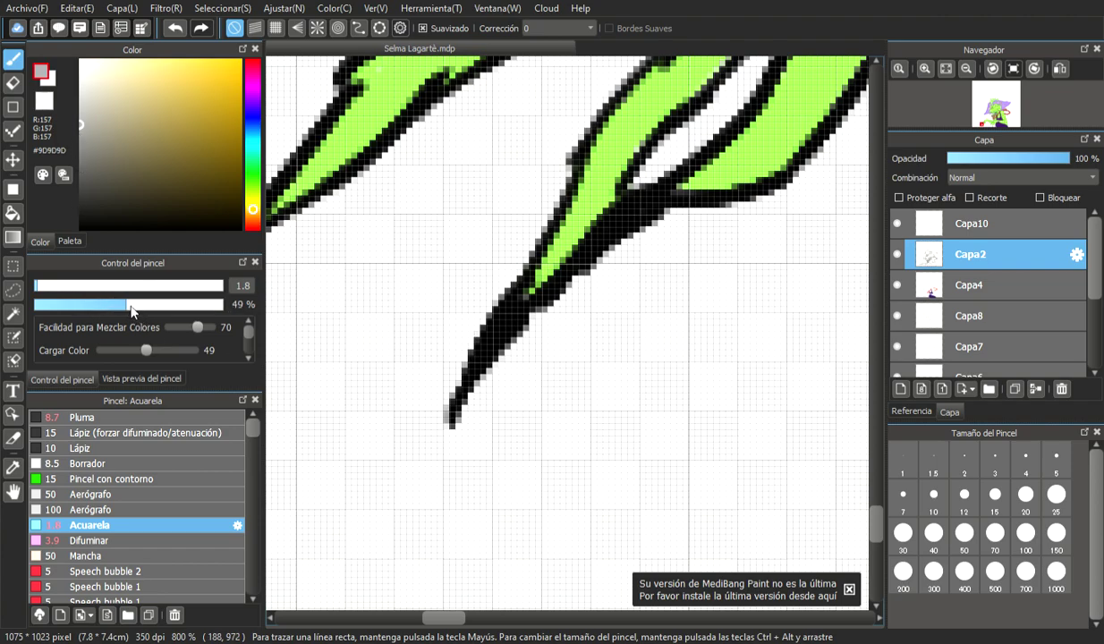
{"action": "mouse_move", "coordinate": [466, 388]}
{"action": "left_mouse_down"}
{"action": "mouse_move", "coordinate": [494, 301]}
{"action": "mouse_move", "coordinate": [469, 340]}
{"action": "mouse_move", "coordinate": [490, 304]}
{"action": "mouse_move", "coordinate": [503, 317]}
{"action": "mouse_move", "coordinate": [486, 305]}
{"action": "left_mouse_up"}
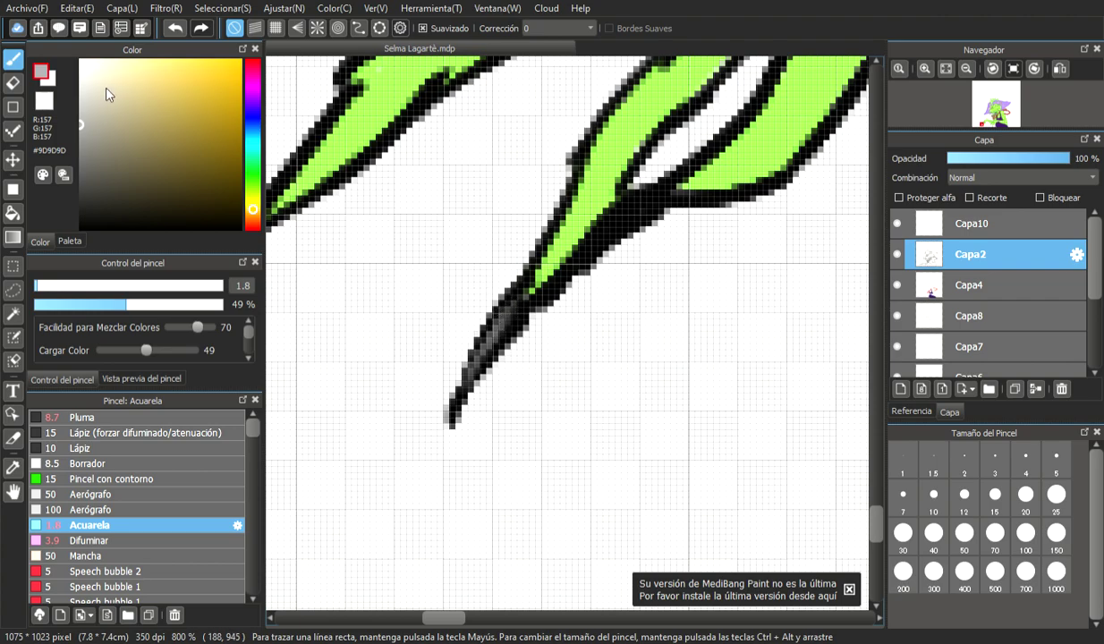
- Add a thin white highlight at brush size 1 over the grey of the far hand's third claw
{"action": "left_click_drag", "start_coordinate": [93, 117], "coordinate": [72, 43]}
{"action": "left_click_drag", "start_coordinate": [46, 288], "coordinate": [31, 288]}
{"action": "mouse_move", "coordinate": [496, 336]}
{"action": "left_mouse_down"}
{"action": "mouse_move", "coordinate": [483, 355]}
{"action": "mouse_move", "coordinate": [509, 313]}
{"action": "mouse_move", "coordinate": [482, 350]}
{"action": "left_mouse_up"}
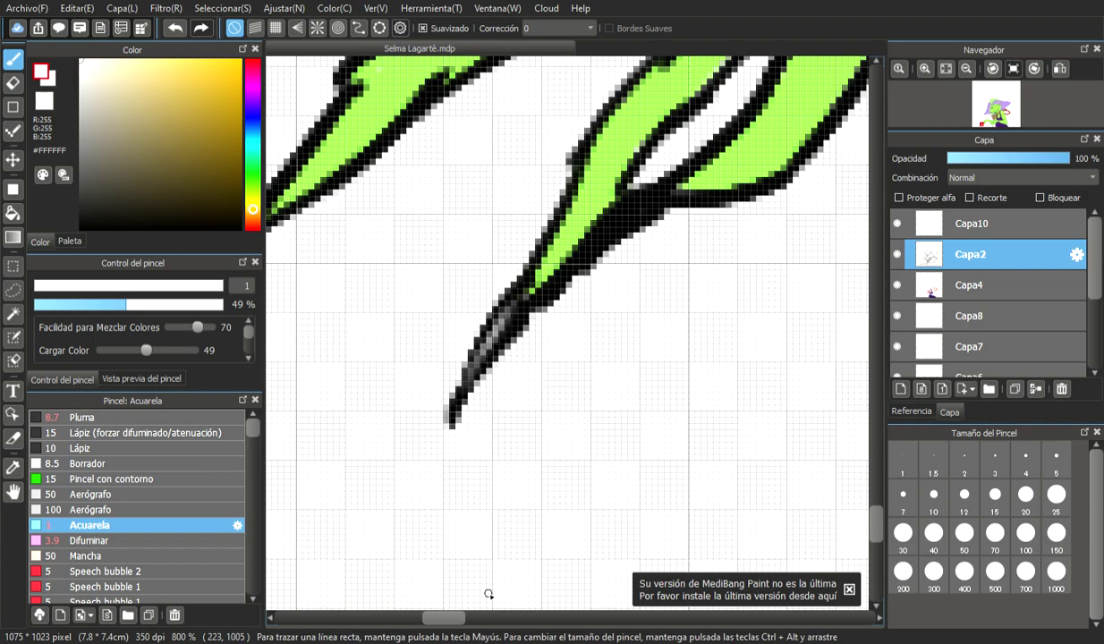
- Paint the fourth claw of the far hand black at brush size 2.4 and 100% opacity
{"action": "left_click_drag", "start_coordinate": [455, 616], "coordinate": [465, 629]}
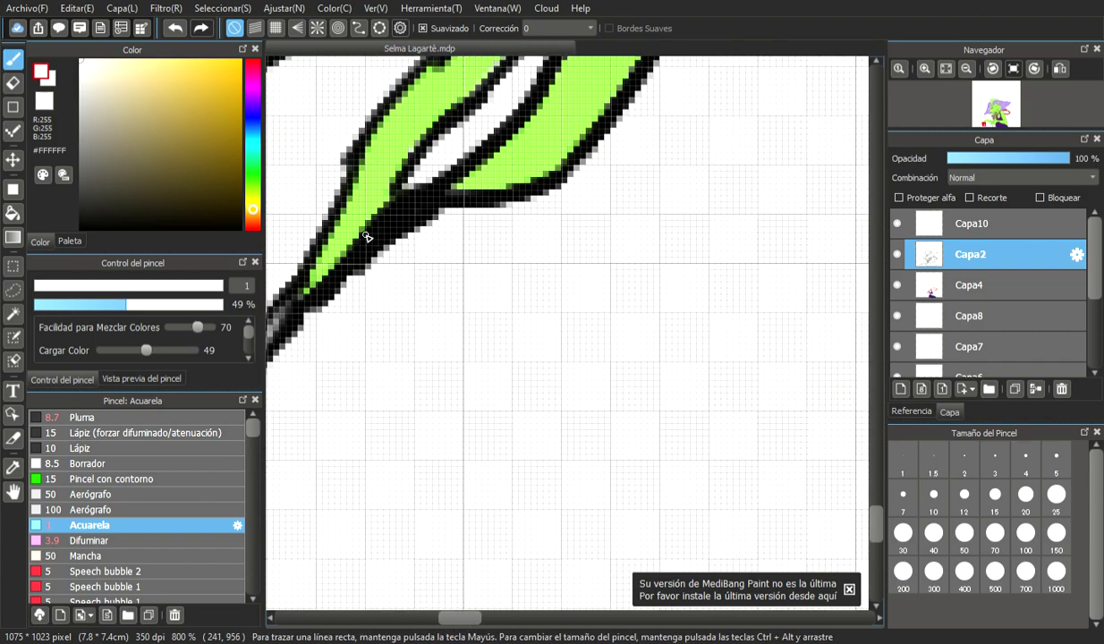
{"action": "left_click", "coordinate": [89, 227]}
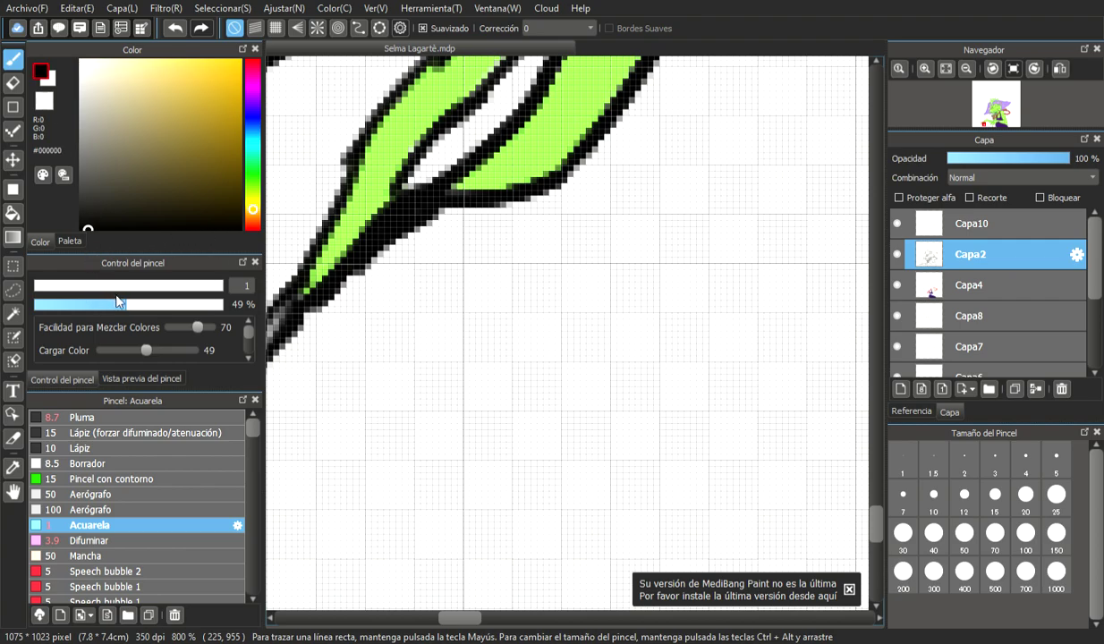
{"action": "left_click", "coordinate": [38, 284]}
{"action": "left_click", "coordinate": [221, 304]}
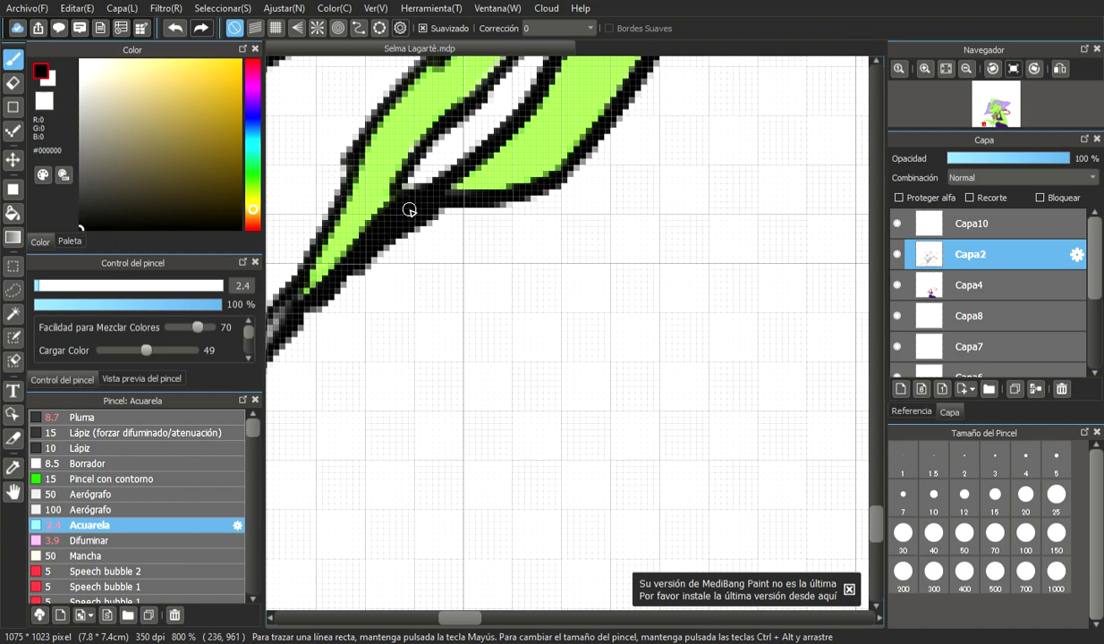
{"action": "left_click_drag", "start_coordinate": [399, 209], "coordinate": [333, 211]}
- Paint a grey #696969 highlight along the far hand's fourth claw at brush size 1.4
{"action": "left_click", "coordinate": [79, 162]}
{"action": "left_click", "coordinate": [39, 286]}
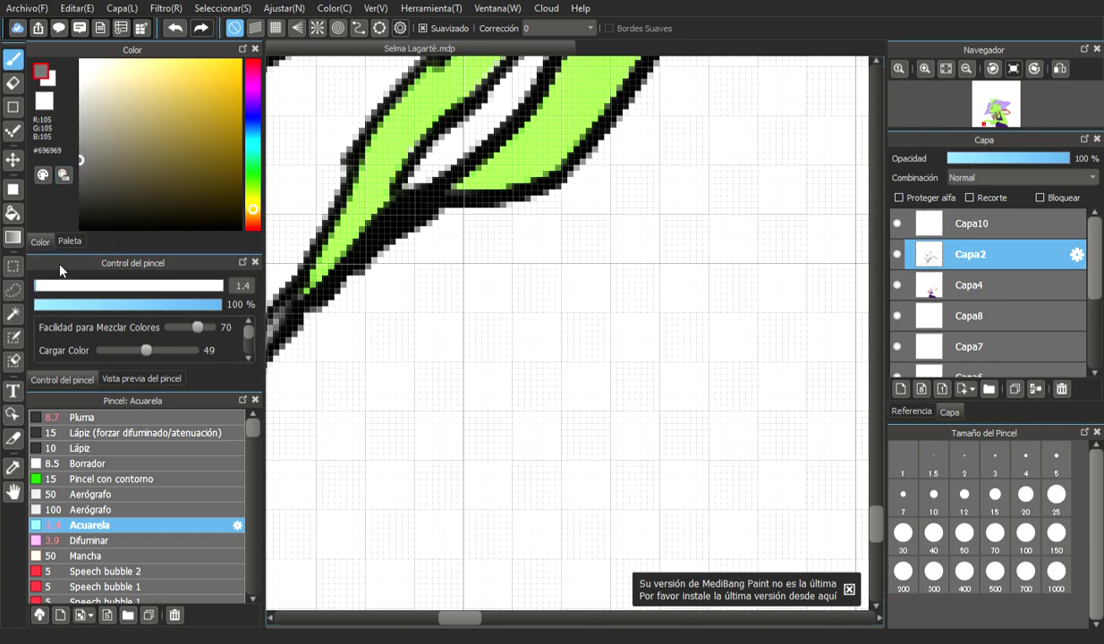
{"action": "mouse_move", "coordinate": [340, 271]}
{"action": "left_mouse_down"}
{"action": "mouse_move", "coordinate": [414, 200]}
{"action": "mouse_move", "coordinate": [371, 232]}
{"action": "mouse_move", "coordinate": [407, 211]}
{"action": "mouse_move", "coordinate": [333, 283]}
{"action": "left_mouse_up"}
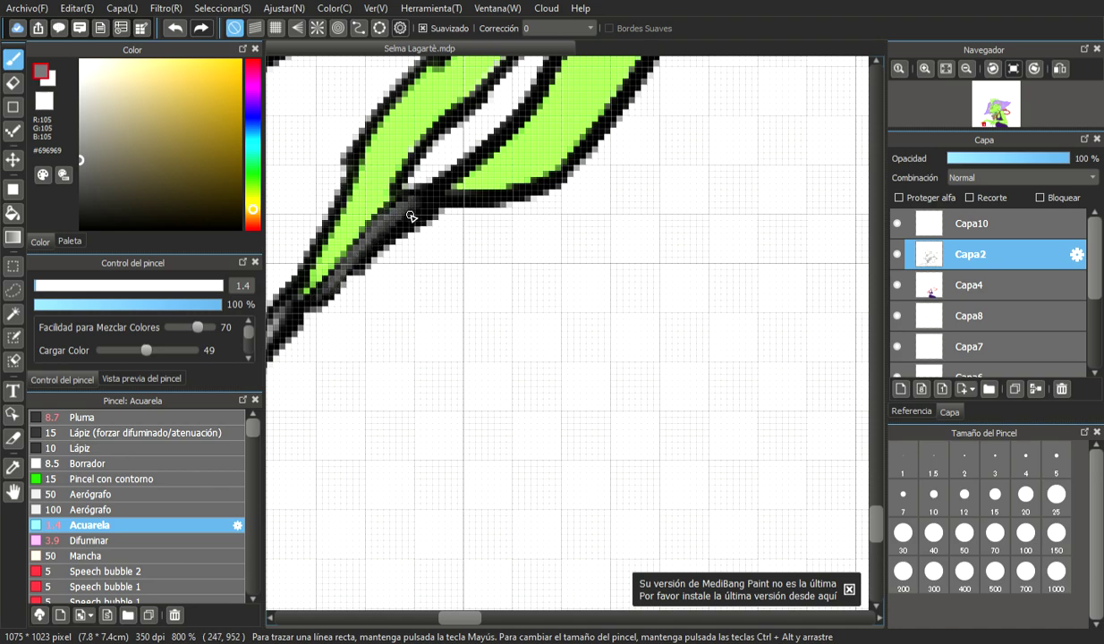
- Add a thin white highlight at brush size 1 over the grey of the fourth claw
{"action": "left_click", "coordinate": [82, 78]}
{"action": "left_click_drag", "start_coordinate": [43, 283], "coordinate": [34, 284]}
{"action": "mouse_move", "coordinate": [325, 290]}
{"action": "left_mouse_down"}
{"action": "mouse_move", "coordinate": [317, 272]}
{"action": "mouse_move", "coordinate": [371, 214]}
{"action": "mouse_move", "coordinate": [384, 219]}
{"action": "mouse_move", "coordinate": [340, 245]}
{"action": "mouse_move", "coordinate": [356, 251]}
{"action": "left_mouse_up"}
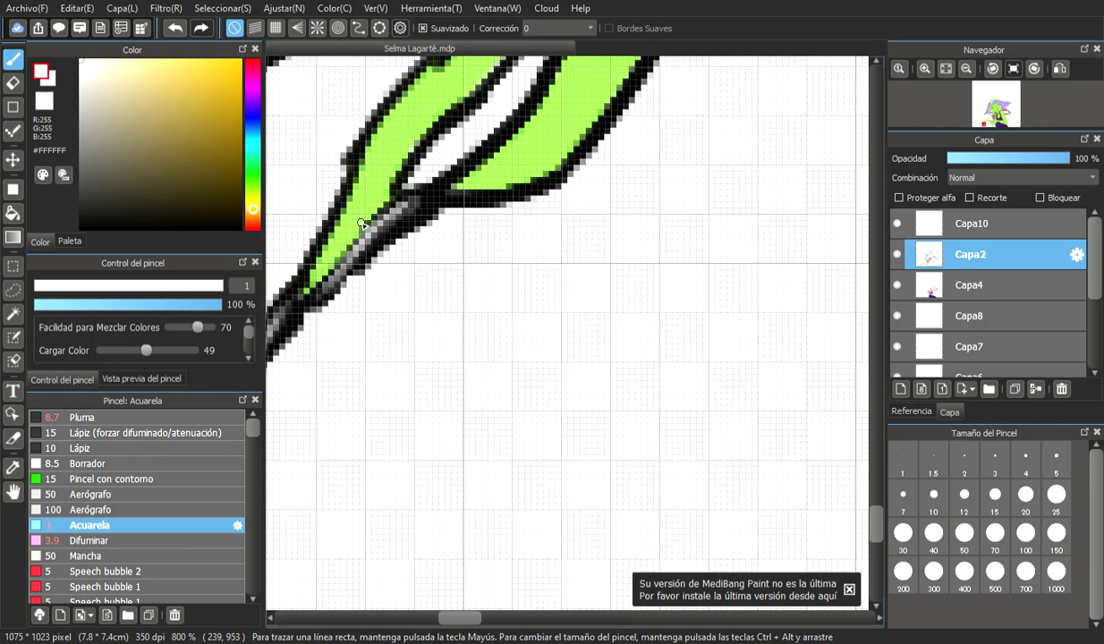
- Examine the shaded claws of the far hand in the overall drawing and up close
{"action": "scroll", "coordinate": [362, 224], "scroll_direction": "down", "scroll_amount": 6}
{"action": "scroll", "coordinate": [362, 217], "scroll_direction": "up", "scroll_amount": 1}
{"action": "scroll", "coordinate": [362, 216], "scroll_direction": "down", "scroll_amount": 1}
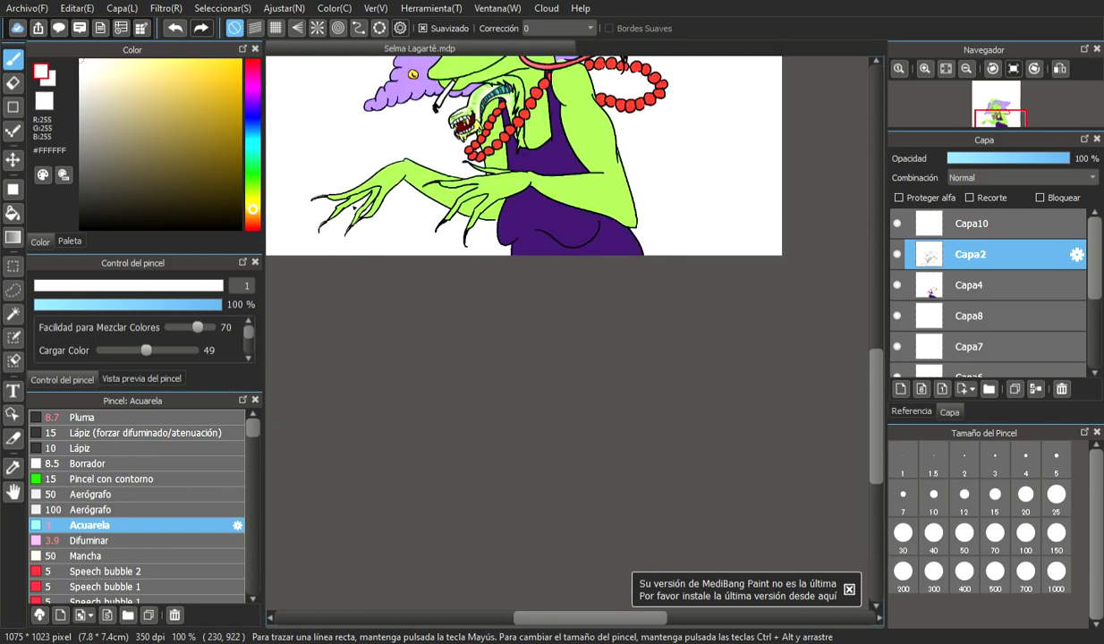
{"action": "scroll", "coordinate": [854, 375], "scroll_direction": "down", "scroll_amount": 1}
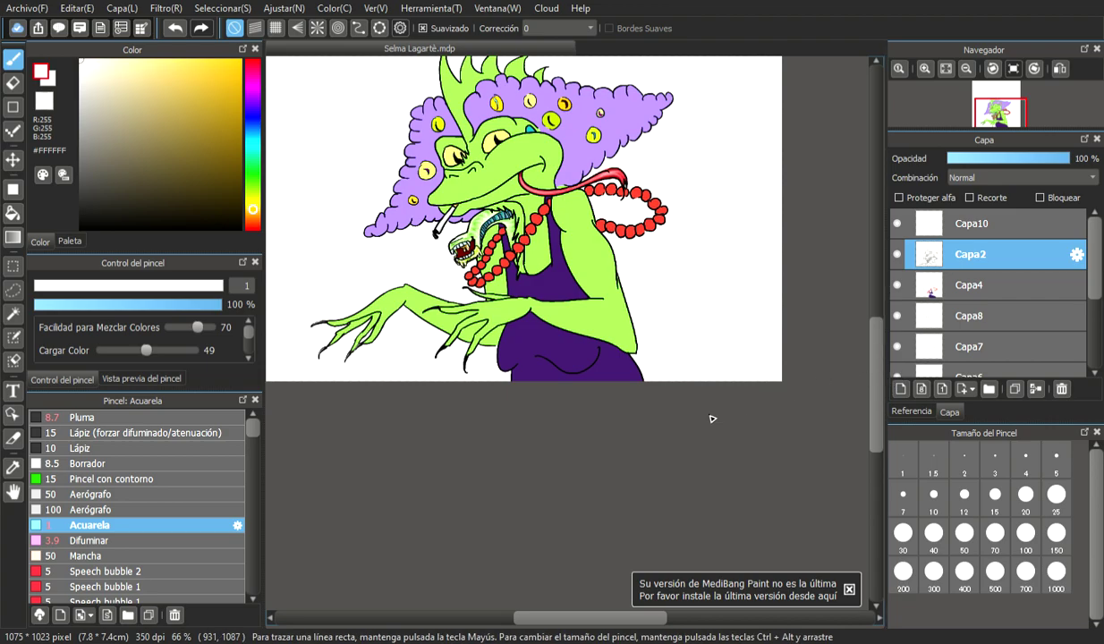
{"action": "scroll", "coordinate": [488, 319], "scroll_direction": "up", "scroll_amount": 3}
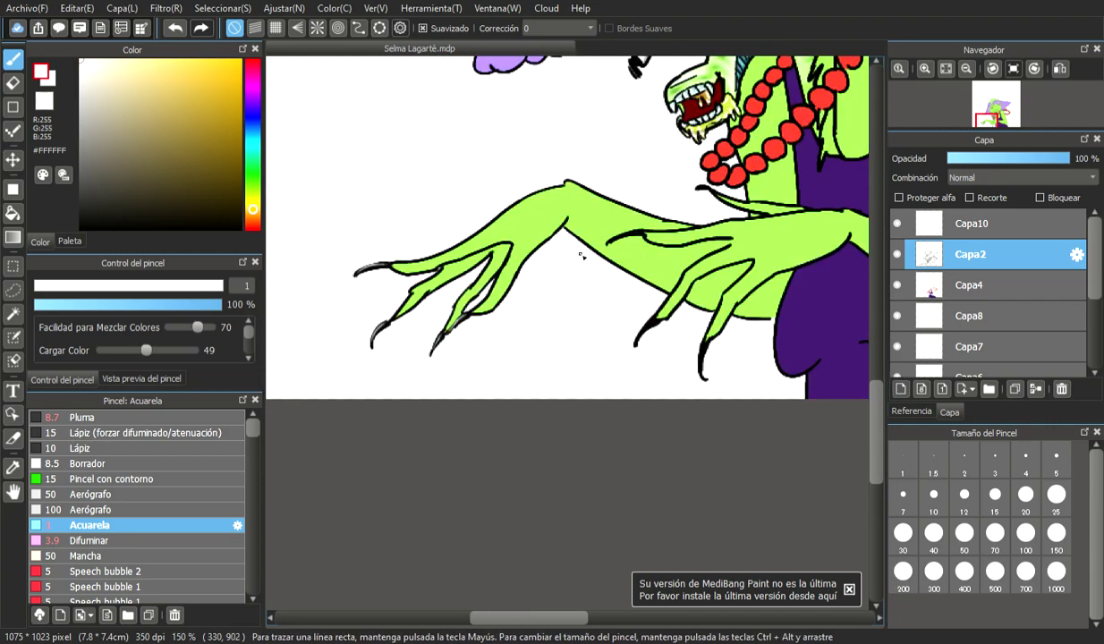
{"action": "scroll", "coordinate": [488, 319], "scroll_direction": "up", "scroll_amount": 2}
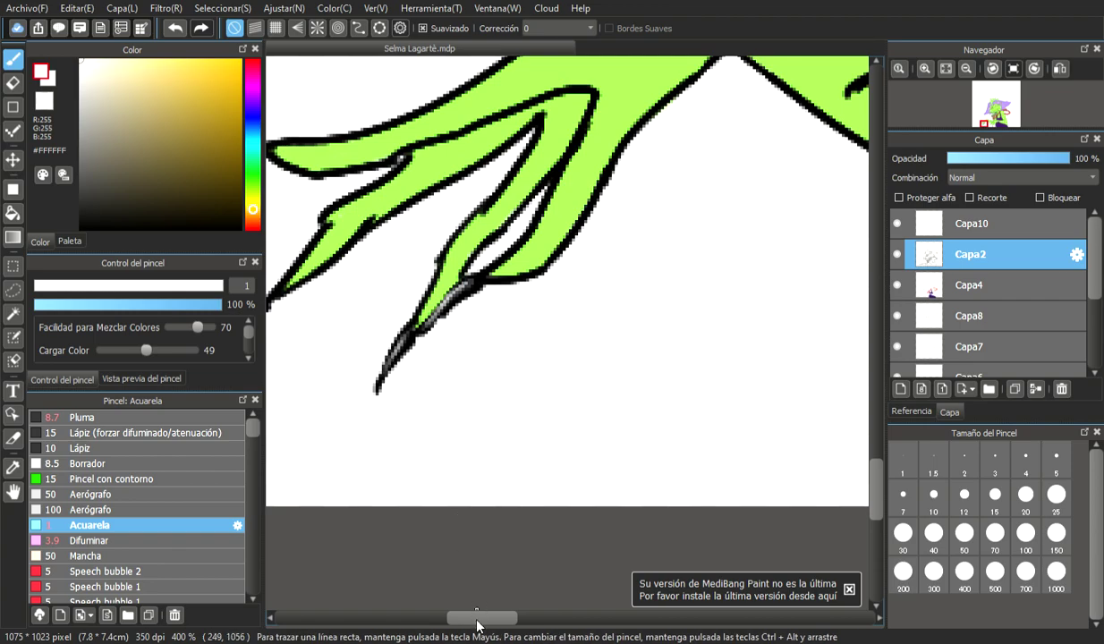
{"action": "left_click_drag", "start_coordinate": [477, 620], "coordinate": [456, 582]}
- Shade the near hand's uppermost claw at brush size 1 with greys #6A6A6A and #858585 and a white highlight, lowering opacity to 73%
{"action": "left_click", "coordinate": [96, 229]}
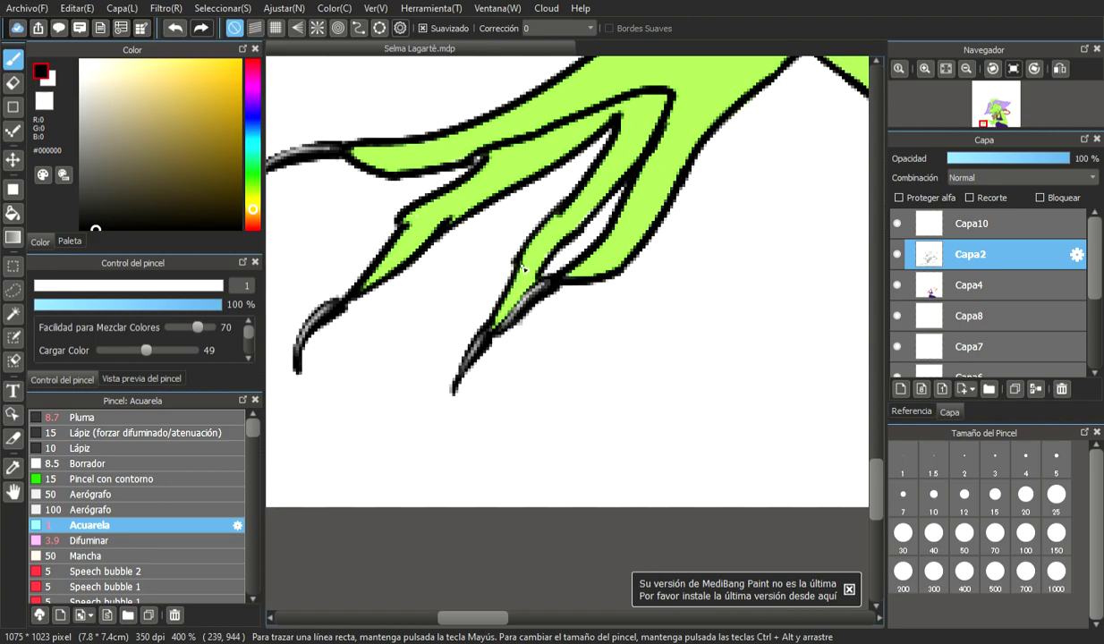
{"action": "scroll", "coordinate": [682, 303], "scroll_direction": "down", "scroll_amount": 4}
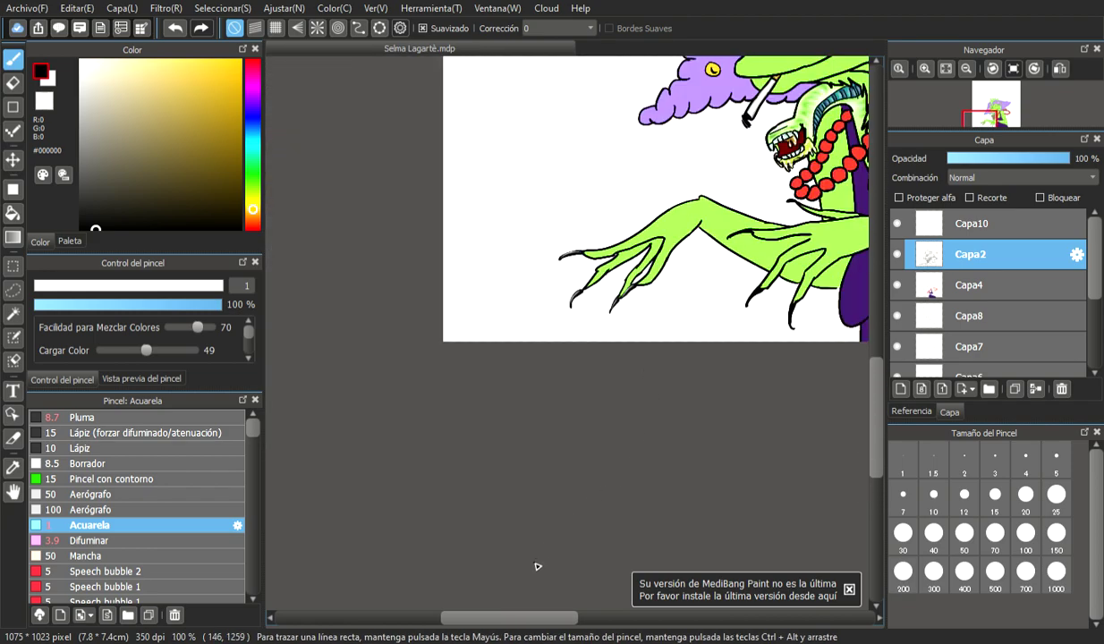
{"action": "scroll", "coordinate": [567, 571], "scroll_direction": "up", "scroll_amount": 1}
{"action": "scroll", "coordinate": [505, 284], "scroll_direction": "up", "scroll_amount": 1}
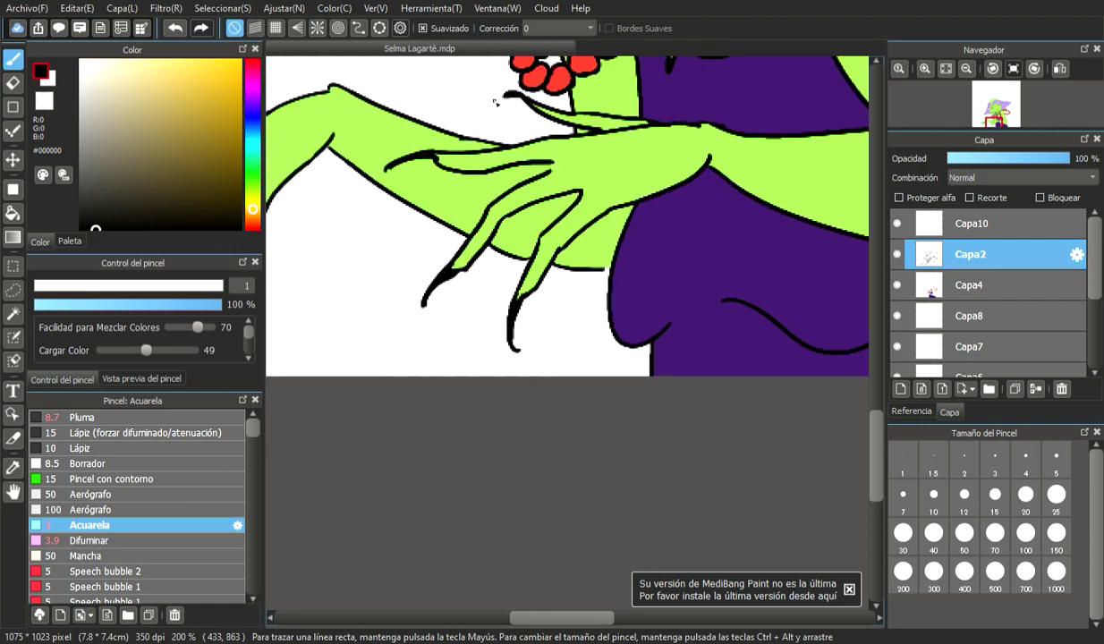
{"action": "scroll", "coordinate": [494, 103], "scroll_direction": "up", "scroll_amount": 1}
{"action": "scroll", "coordinate": [472, 142], "scroll_direction": "up", "scroll_amount": 1}
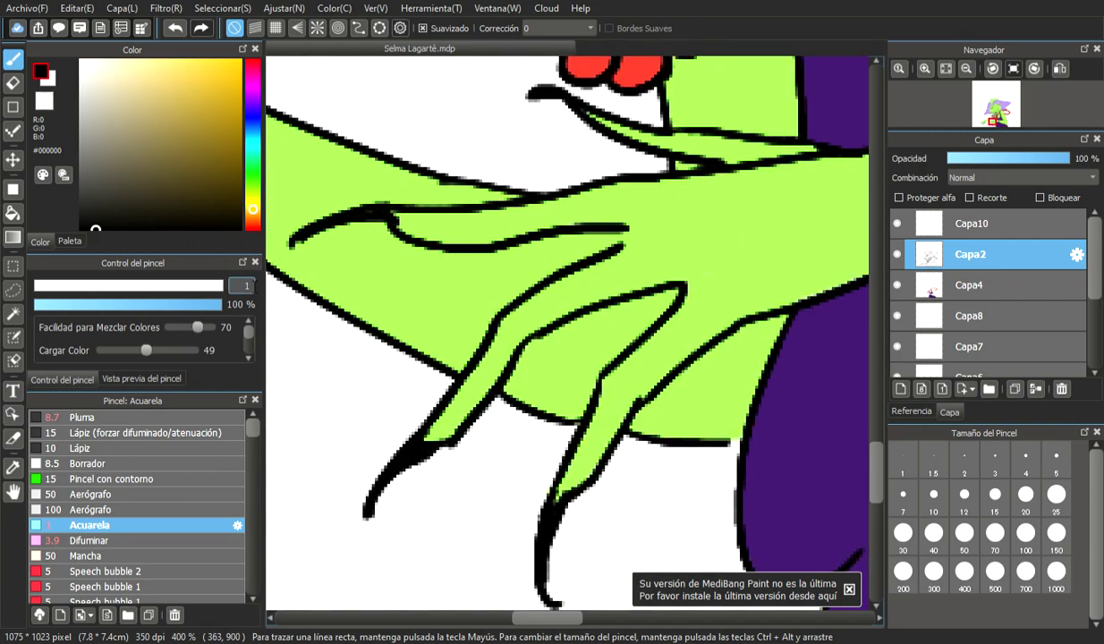
{"action": "left_click_drag", "start_coordinate": [95, 218], "coordinate": [66, 231]}
{"action": "left_click_drag", "start_coordinate": [90, 170], "coordinate": [71, 158]}
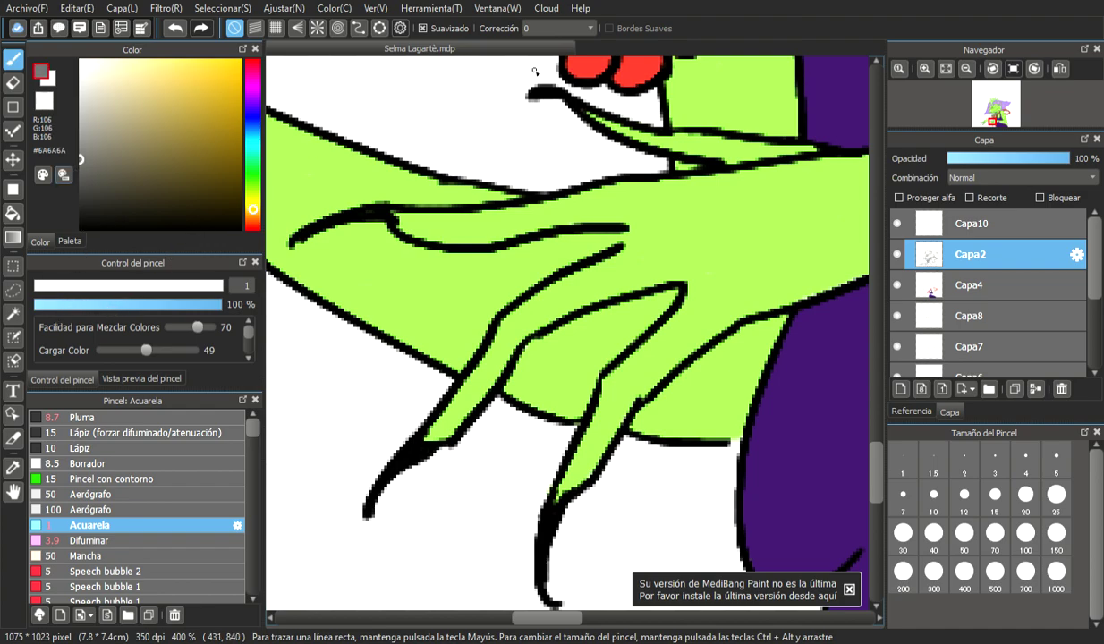
{"action": "left_click_drag", "start_coordinate": [528, 93], "coordinate": [544, 97]}
{"action": "left_click", "coordinate": [172, 303]}
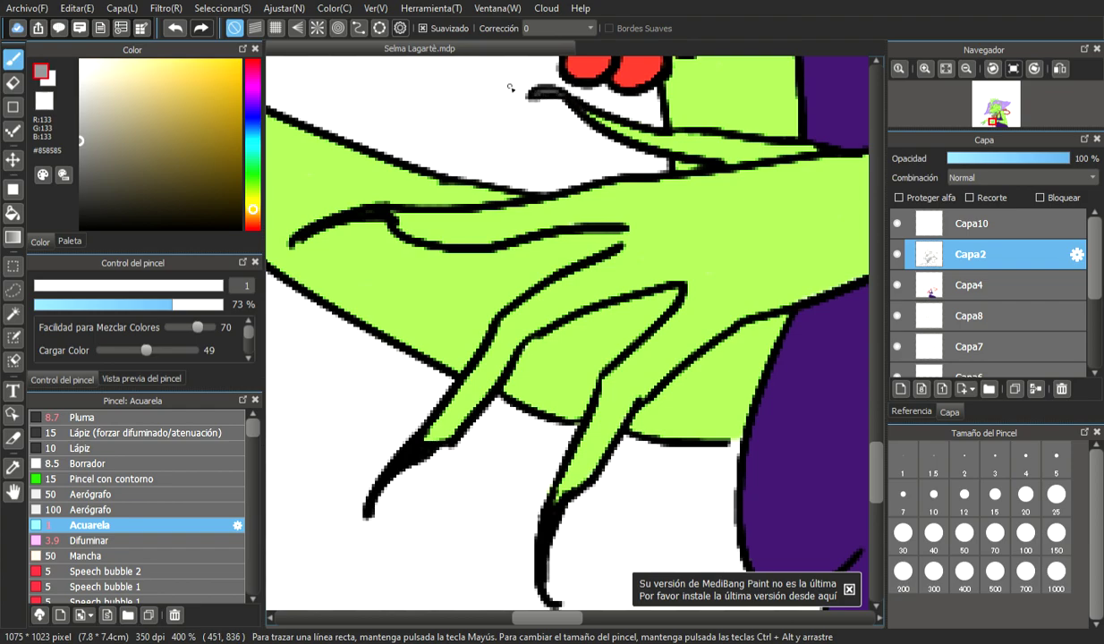
{"action": "left_click", "coordinate": [81, 60]}
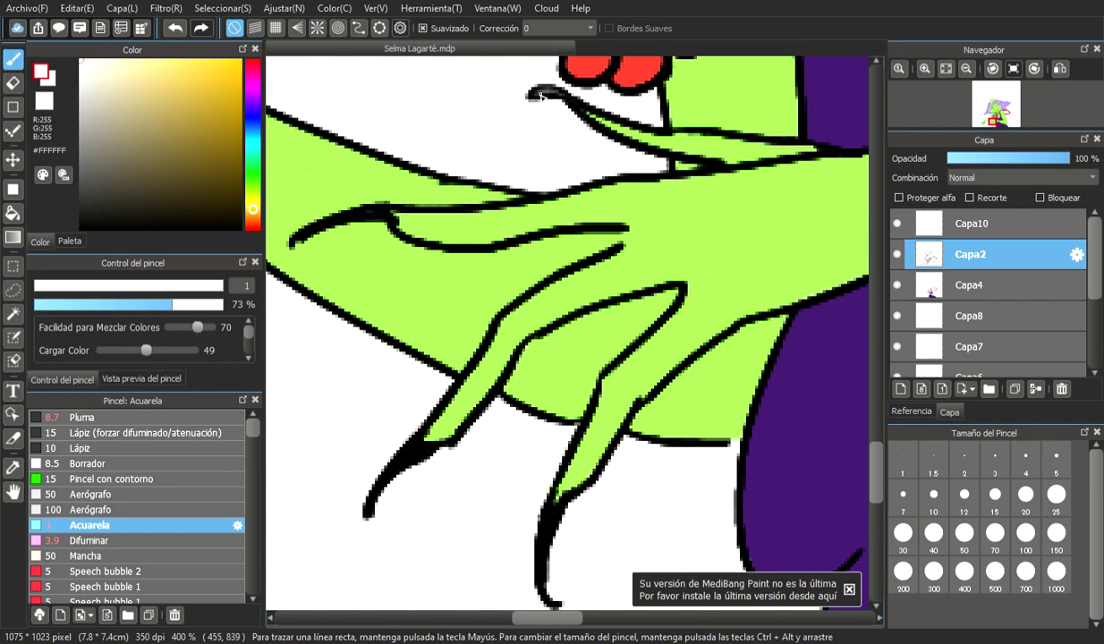
- Paint over the near hand's second claw in black at brush size 2.5
{"action": "left_click", "coordinate": [80, 228]}
{"action": "left_click", "coordinate": [48, 286]}
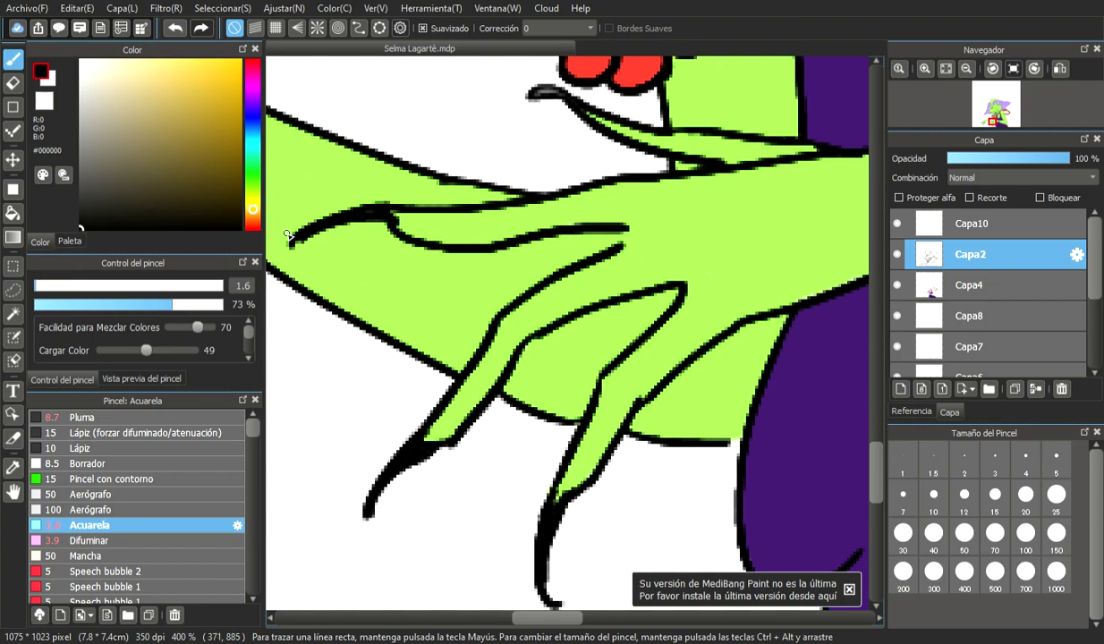
{"action": "left_click", "coordinate": [46, 286]}
{"action": "left_click_drag", "start_coordinate": [375, 216], "coordinate": [300, 238]}
- Shade the near hand's second claw with grey #7E7E7E and a white highlight at brush size 1.6
{"action": "left_click", "coordinate": [81, 145]}
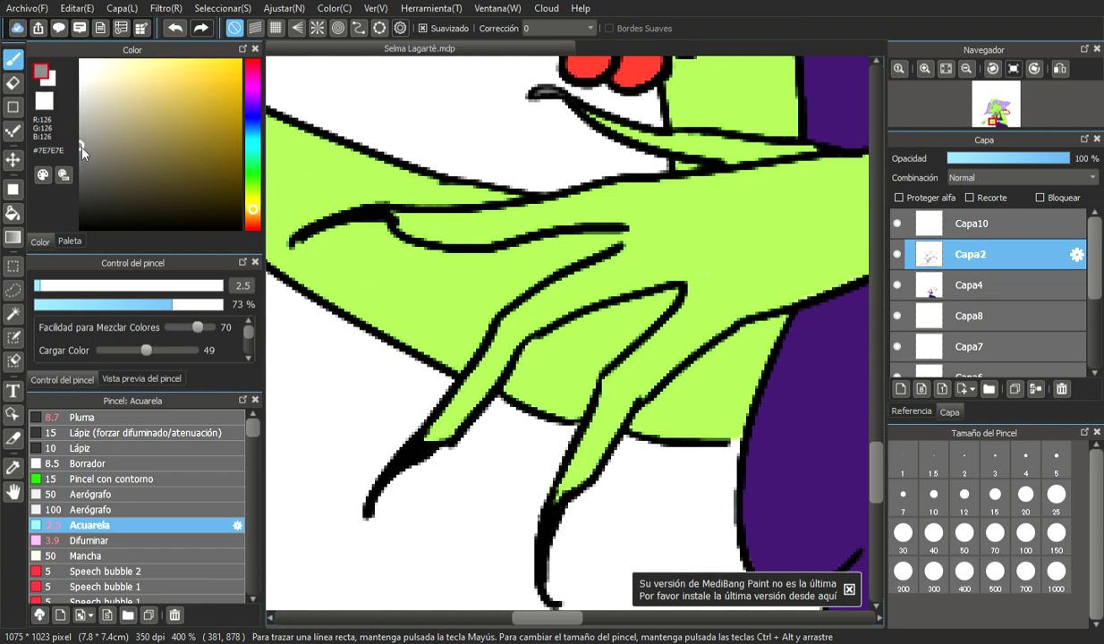
{"action": "left_click_drag", "start_coordinate": [38, 288], "coordinate": [35, 286]}
{"action": "mouse_move", "coordinate": [312, 228]}
{"action": "left_mouse_down"}
{"action": "mouse_move", "coordinate": [301, 233]}
{"action": "mouse_move", "coordinate": [382, 212]}
{"action": "left_mouse_up"}
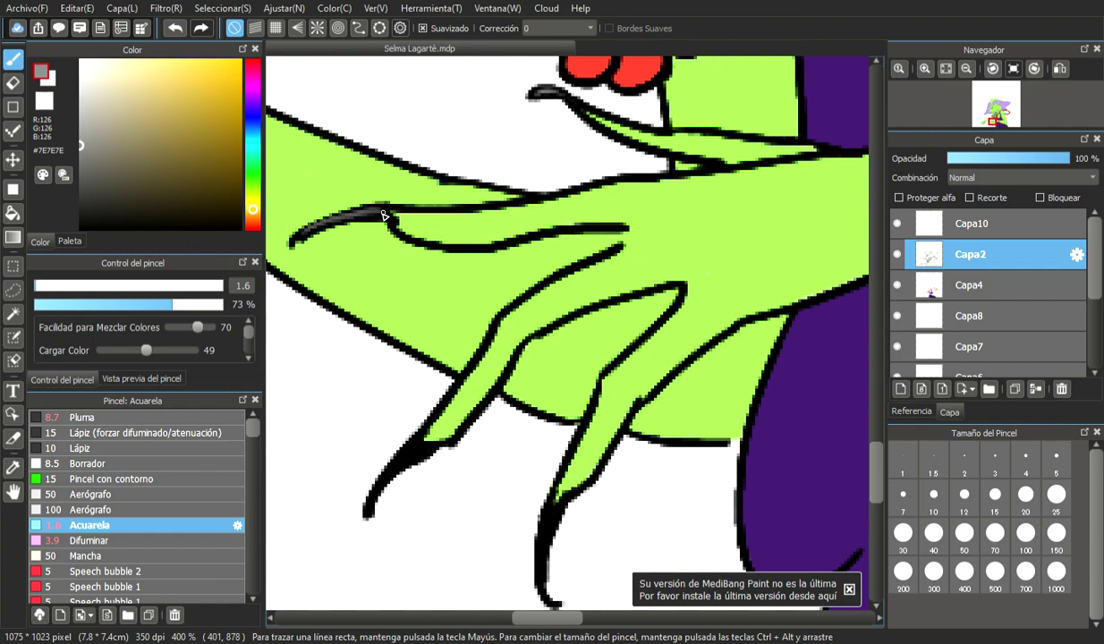
{"action": "left_click", "coordinate": [80, 62]}
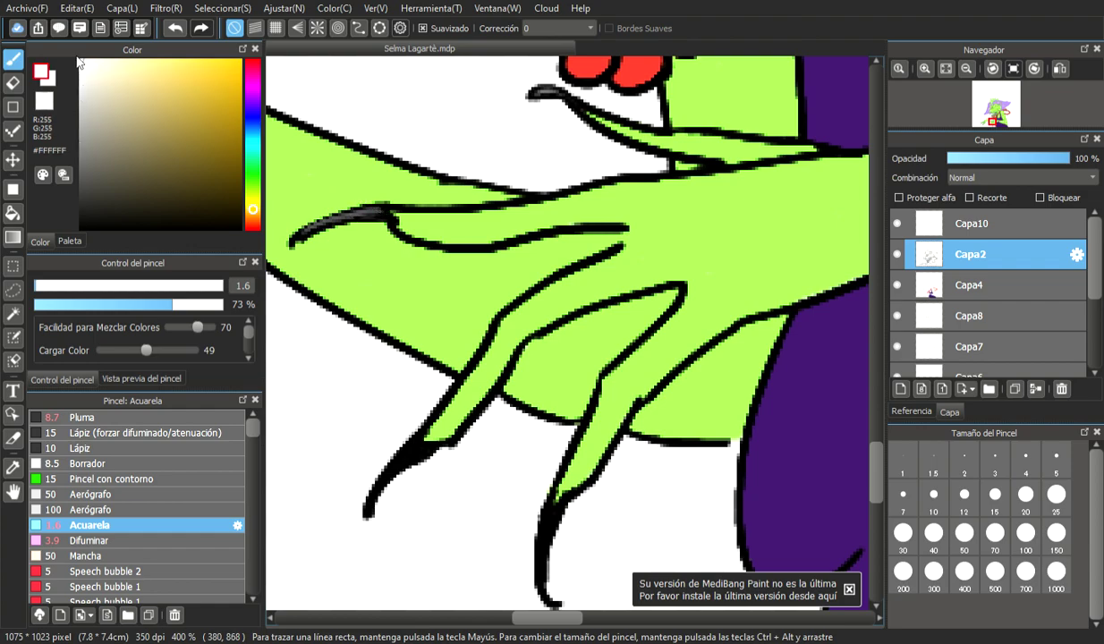
{"action": "mouse_move", "coordinate": [327, 223]}
{"action": "left_mouse_down"}
{"action": "mouse_move", "coordinate": [338, 209]}
{"action": "mouse_move", "coordinate": [391, 209]}
{"action": "left_mouse_up"}
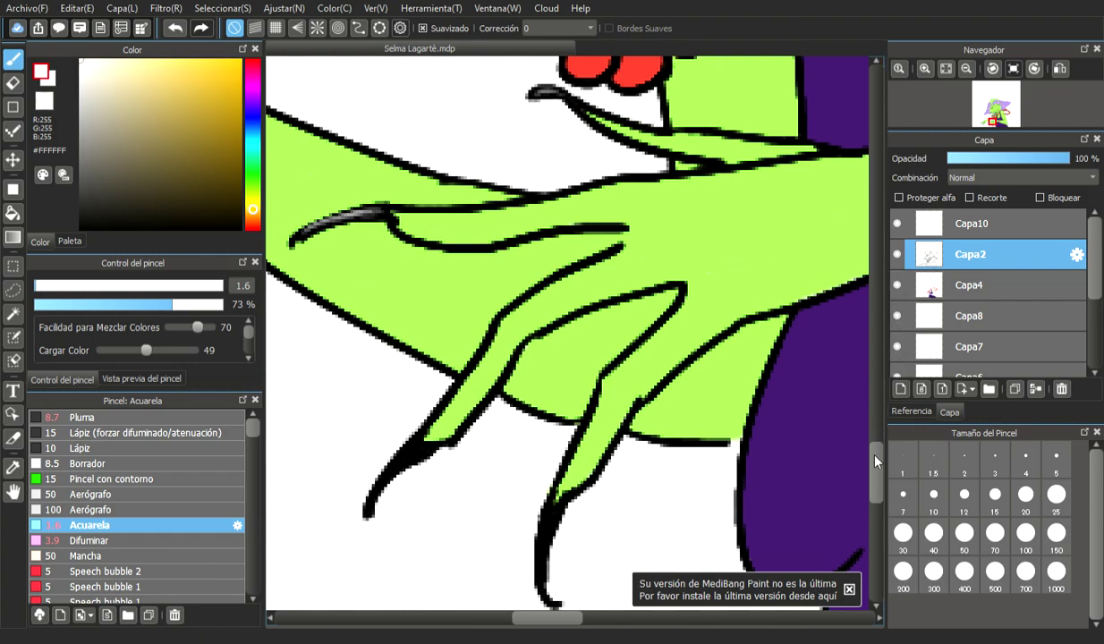
- Paint over the near hand's third claw in black at brush size 2.9
{"action": "scroll", "coordinate": [843, 436], "scroll_direction": "down", "scroll_amount": 5}
{"action": "left_click", "coordinate": [81, 216]}
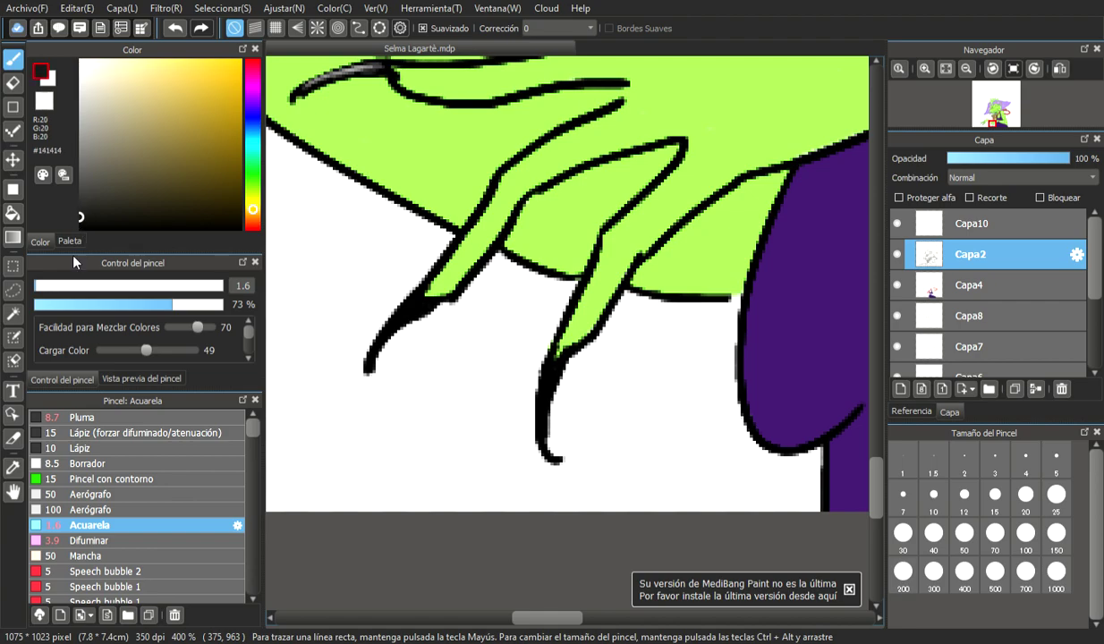
{"action": "left_click", "coordinate": [41, 286]}
{"action": "left_click_drag", "start_coordinate": [377, 351], "coordinate": [414, 315]}
{"action": "left_click", "coordinate": [78, 228]}
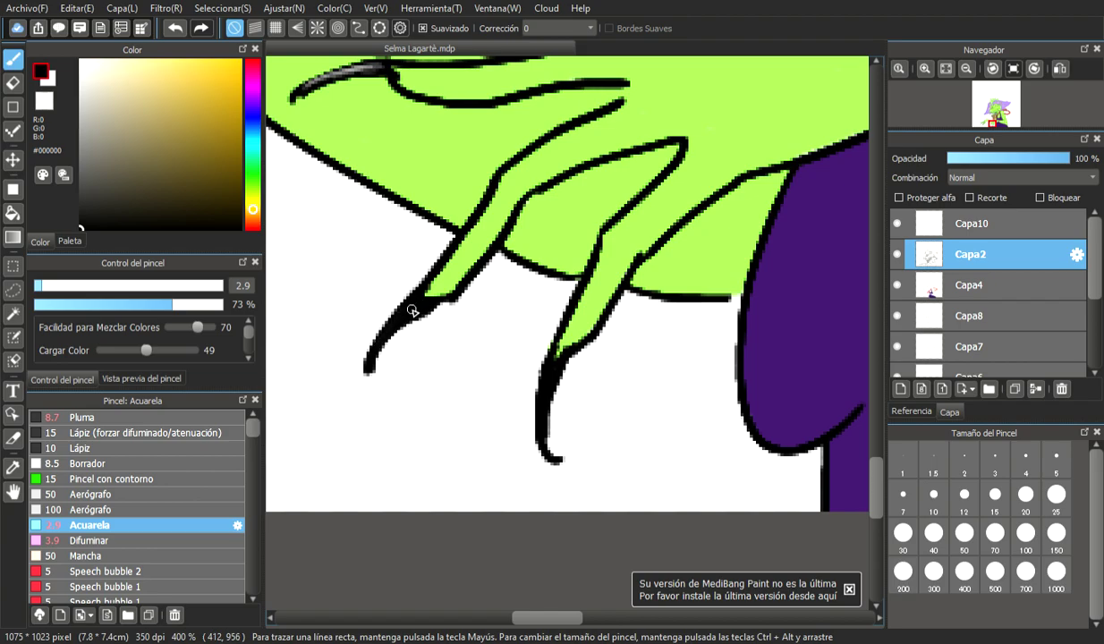
- Paint a grey highlight along the near hand's third claw at brush size 1.6
{"action": "left_click", "coordinate": [80, 161]}
{"action": "left_click_drag", "start_coordinate": [44, 291], "coordinate": [37, 286]}
{"action": "mouse_move", "coordinate": [381, 338]}
{"action": "left_mouse_down"}
{"action": "mouse_move", "coordinate": [398, 295]}
{"action": "mouse_move", "coordinate": [378, 321]}
{"action": "mouse_move", "coordinate": [420, 306]}
{"action": "mouse_move", "coordinate": [404, 284]}
{"action": "left_mouse_up"}
- Add a thin white highlight over the grey of the near hand's third claw
{"action": "left_click", "coordinate": [80, 61]}
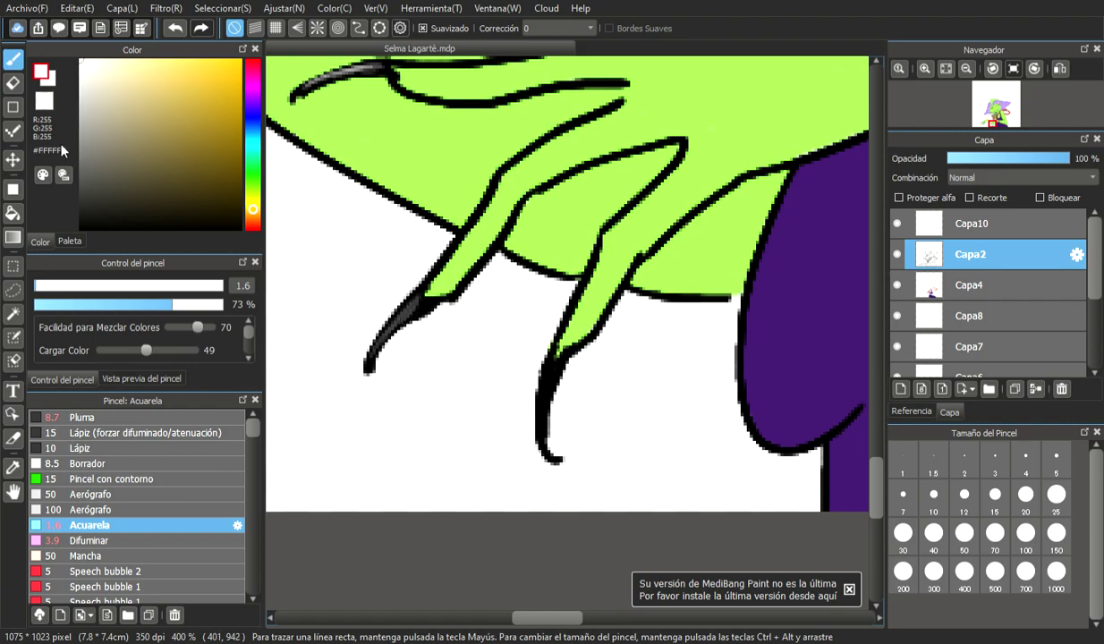
{"action": "left_click", "coordinate": [36, 287]}
{"action": "mouse_move", "coordinate": [377, 351]}
{"action": "left_mouse_down"}
{"action": "mouse_move", "coordinate": [396, 329]}
{"action": "mouse_move", "coordinate": [386, 339]}
{"action": "mouse_move", "coordinate": [398, 290]}
{"action": "left_mouse_up"}
- Fill in the near hand's lowest claw with black and shade it with grey #6F6F6F at brush size 2
{"action": "left_click_drag", "start_coordinate": [97, 217], "coordinate": [81, 230]}
{"action": "left_click", "coordinate": [37, 284]}
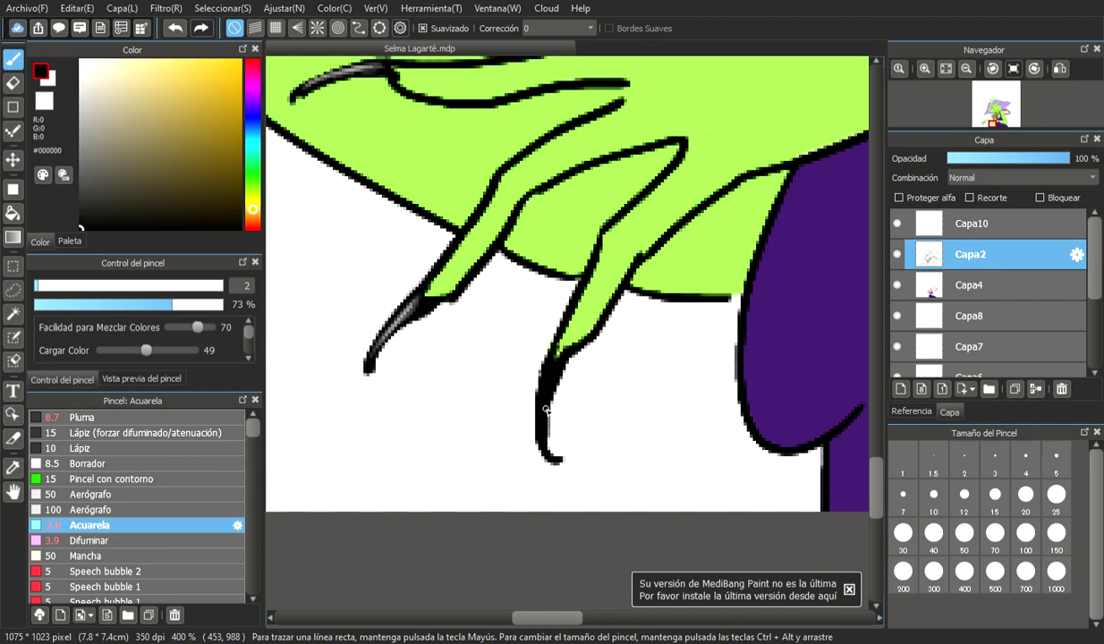
{"action": "left_click", "coordinate": [79, 156]}
{"action": "mouse_move", "coordinate": [541, 429]}
{"action": "left_mouse_down"}
{"action": "mouse_move", "coordinate": [542, 399]}
{"action": "mouse_move", "coordinate": [542, 445]}
{"action": "mouse_move", "coordinate": [552, 372]}
{"action": "left_mouse_up"}
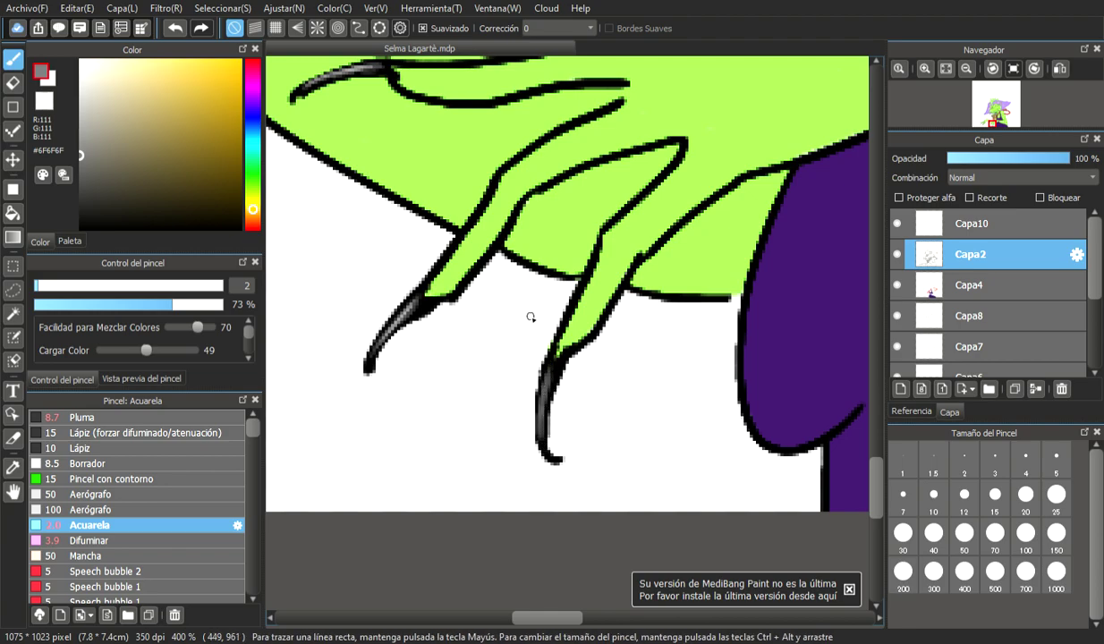
- Undo the last strokes on the lowest claw and rework it with grey #6F6F6F and a white highlight at brush size 1.2
{"action": "left_click", "coordinate": [177, 29]}
{"action": "left_click", "coordinate": [177, 28]}
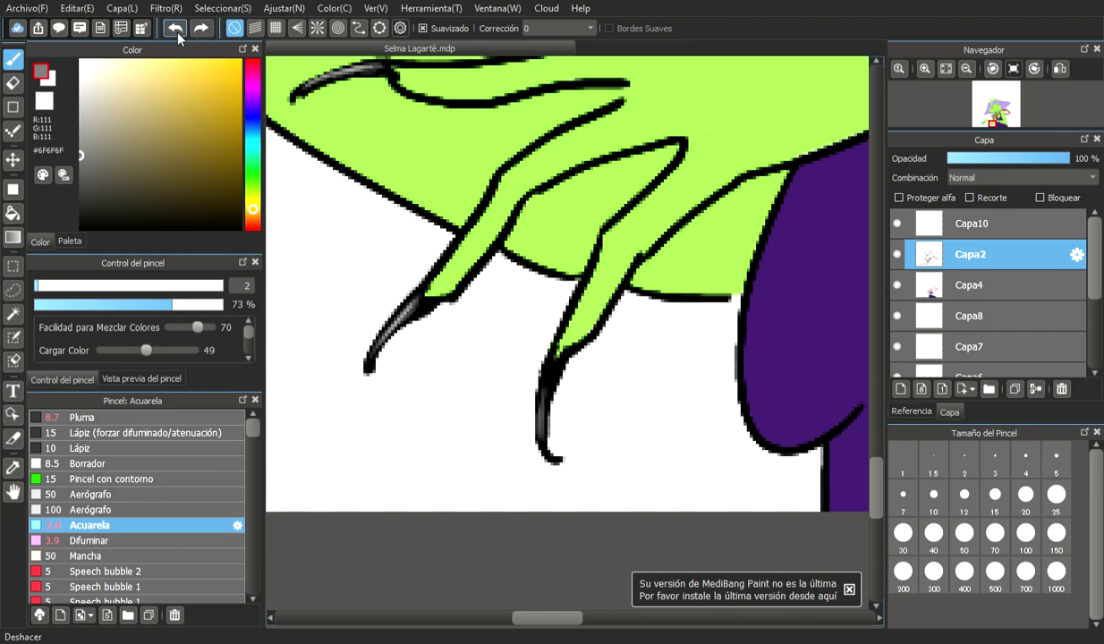
{"action": "left_click", "coordinate": [36, 286]}
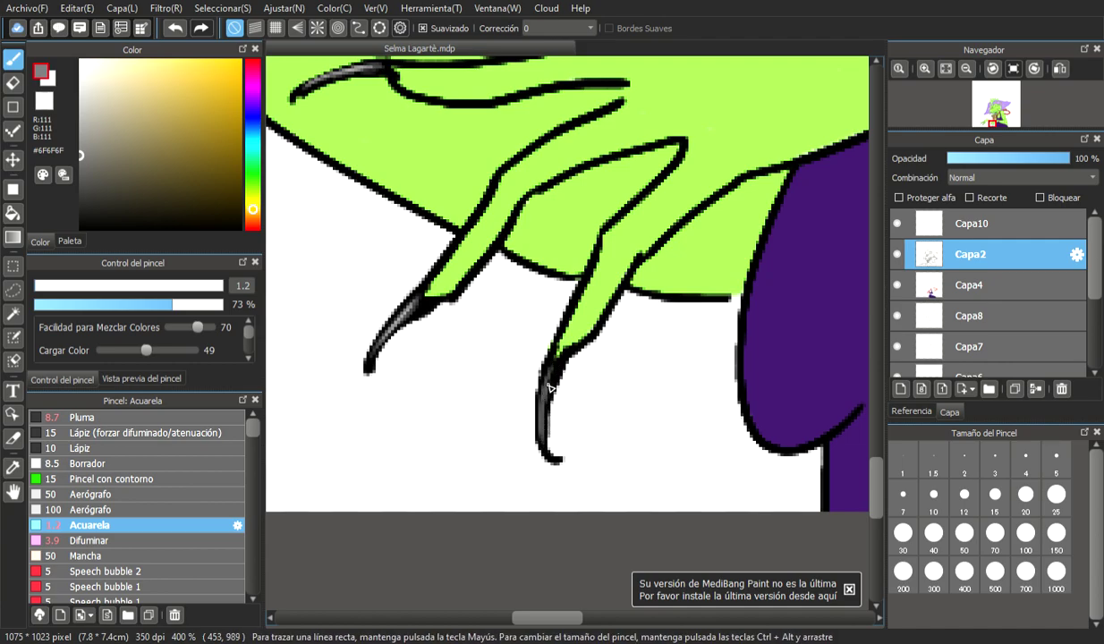
{"action": "left_click", "coordinate": [81, 61]}
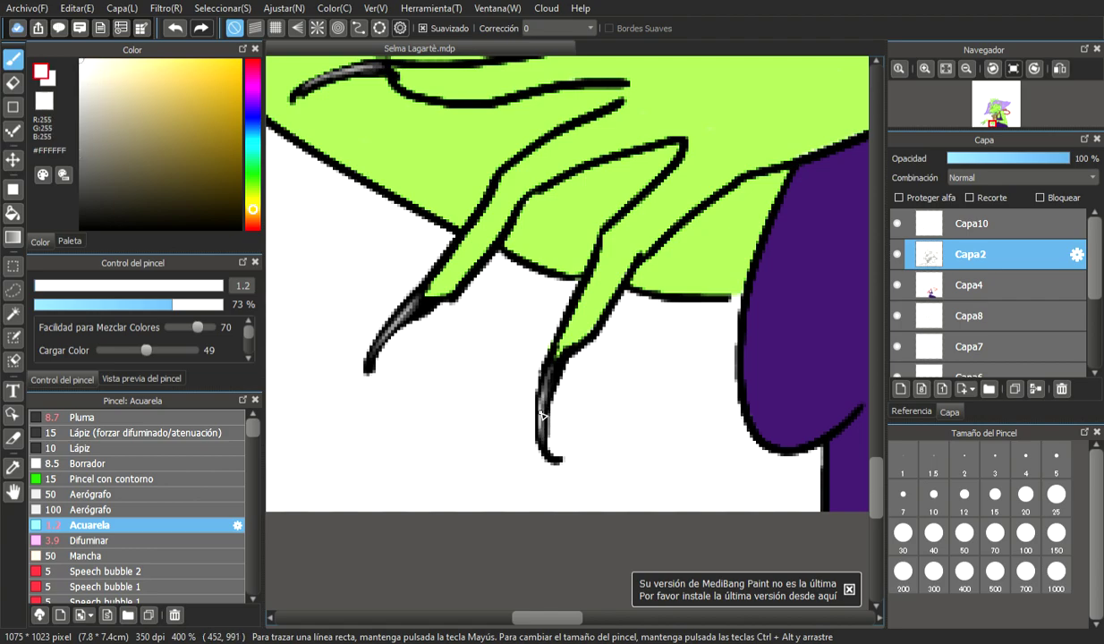
{"action": "scroll", "coordinate": [550, 345], "scroll_direction": "down", "scroll_amount": 4}
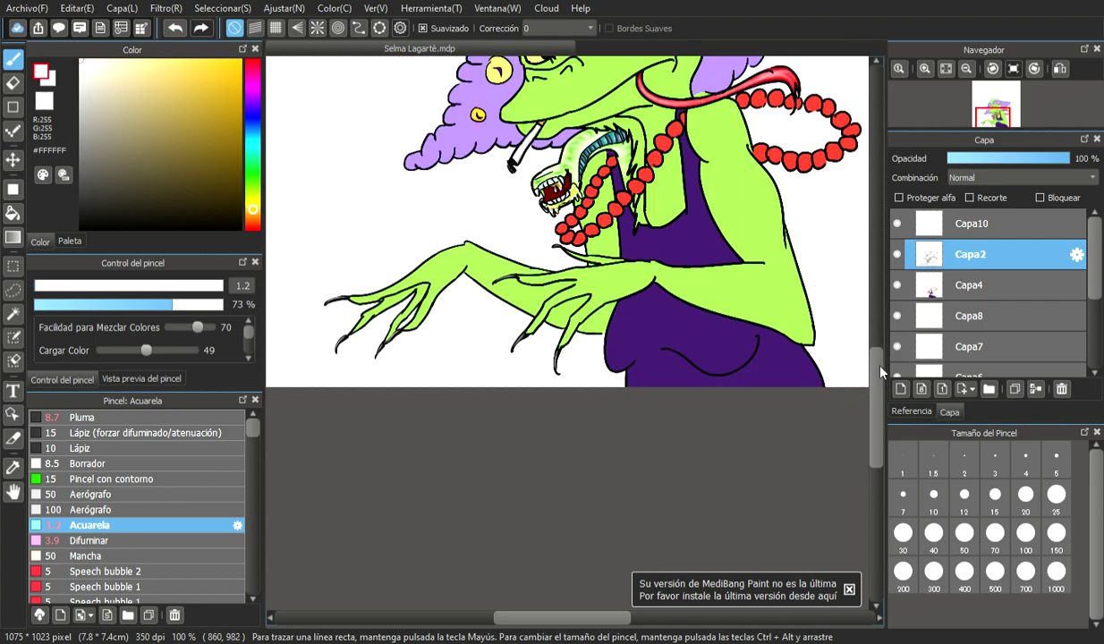
{"action": "left_click_drag", "start_coordinate": [876, 369], "coordinate": [890, 324]}
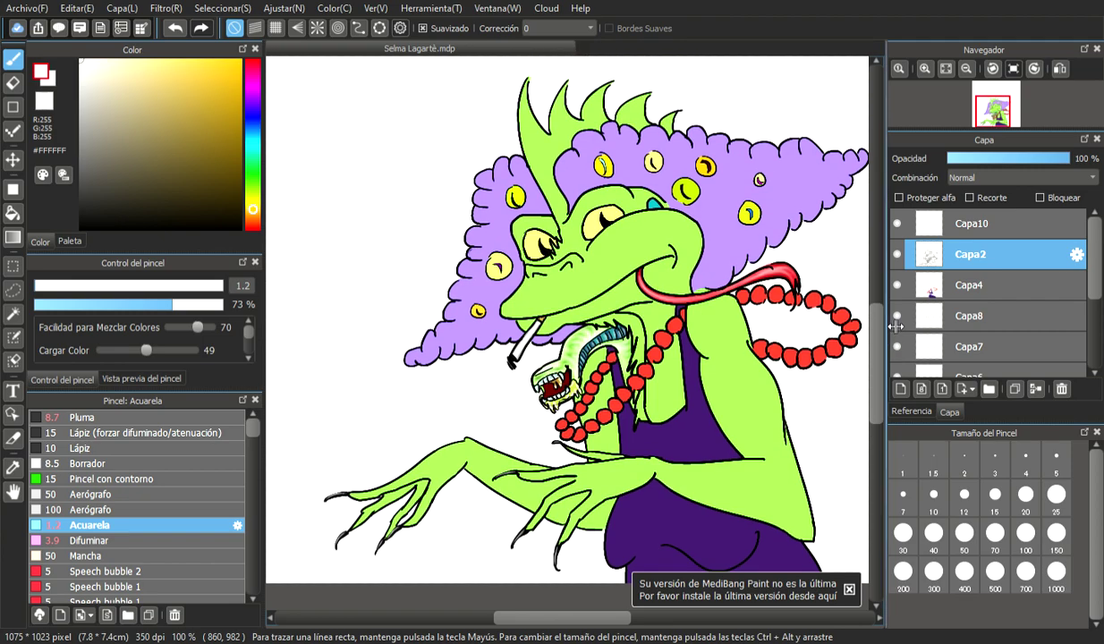
{"action": "scroll", "coordinate": [653, 307], "scroll_direction": "up", "scroll_amount": 4}
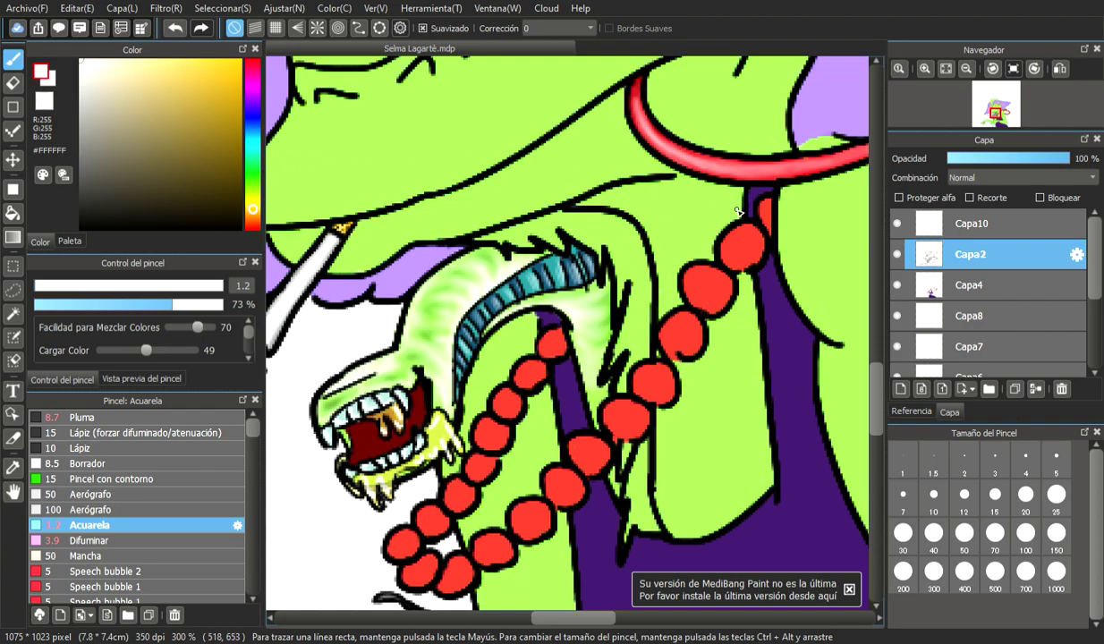
{"action": "scroll", "coordinate": [876, 375], "scroll_direction": "up", "scroll_amount": 5}
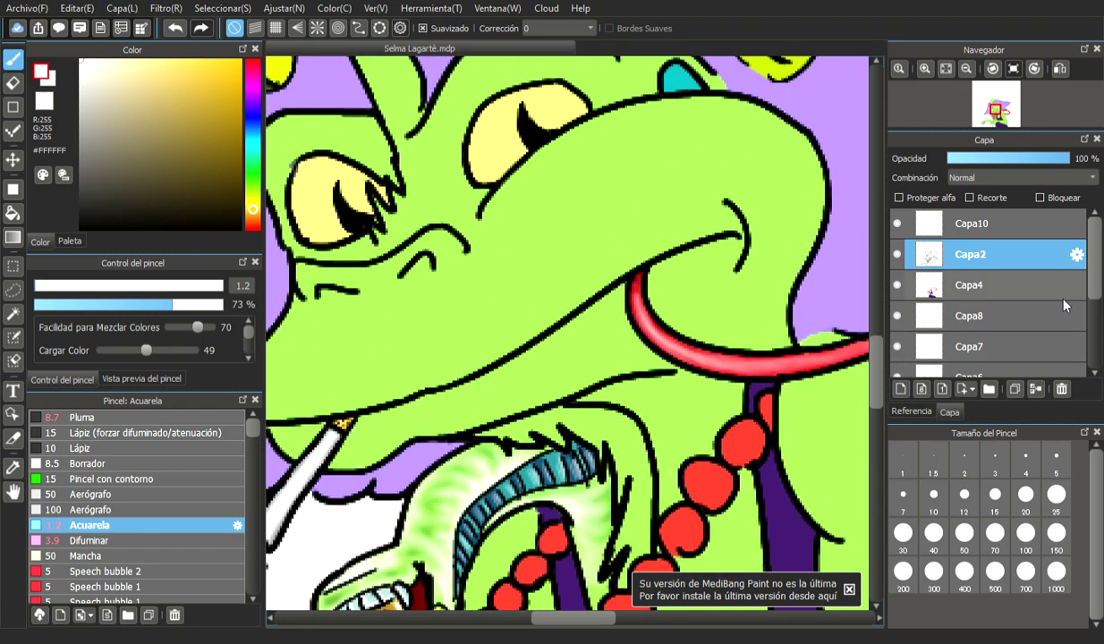
- Activate layer Capa3 and sample the teal #00A7B7 from the shape on top of the lizard's head
{"action": "scroll", "coordinate": [1022, 289], "scroll_direction": "down", "scroll_amount": 3}
{"action": "left_click", "coordinate": [1014, 325]}
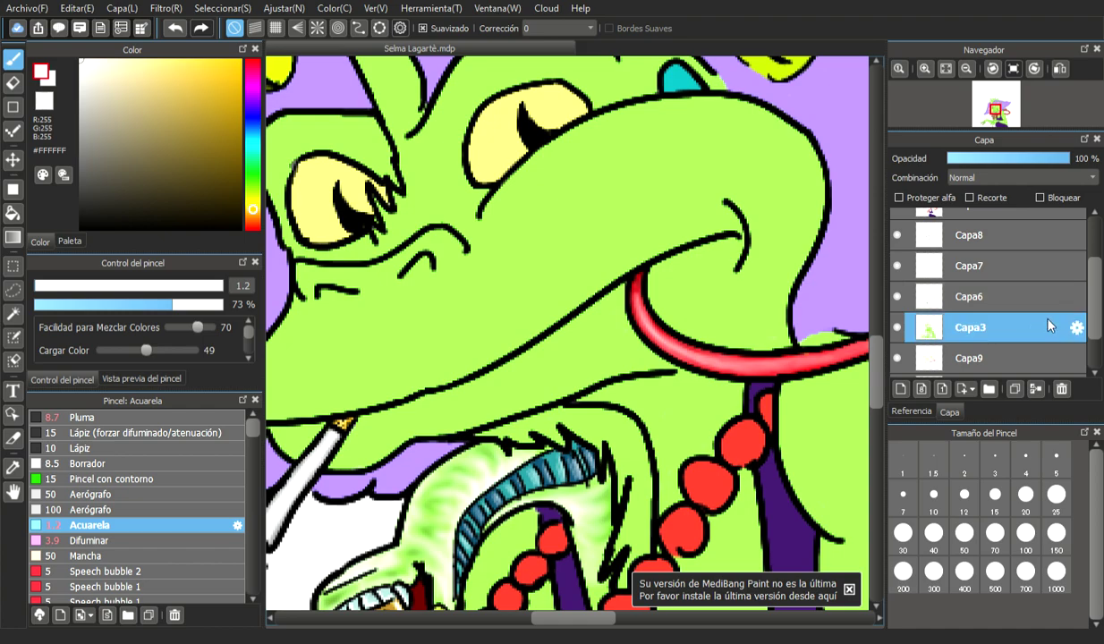
{"action": "scroll", "coordinate": [1015, 269], "scroll_direction": "up", "scroll_amount": 1}
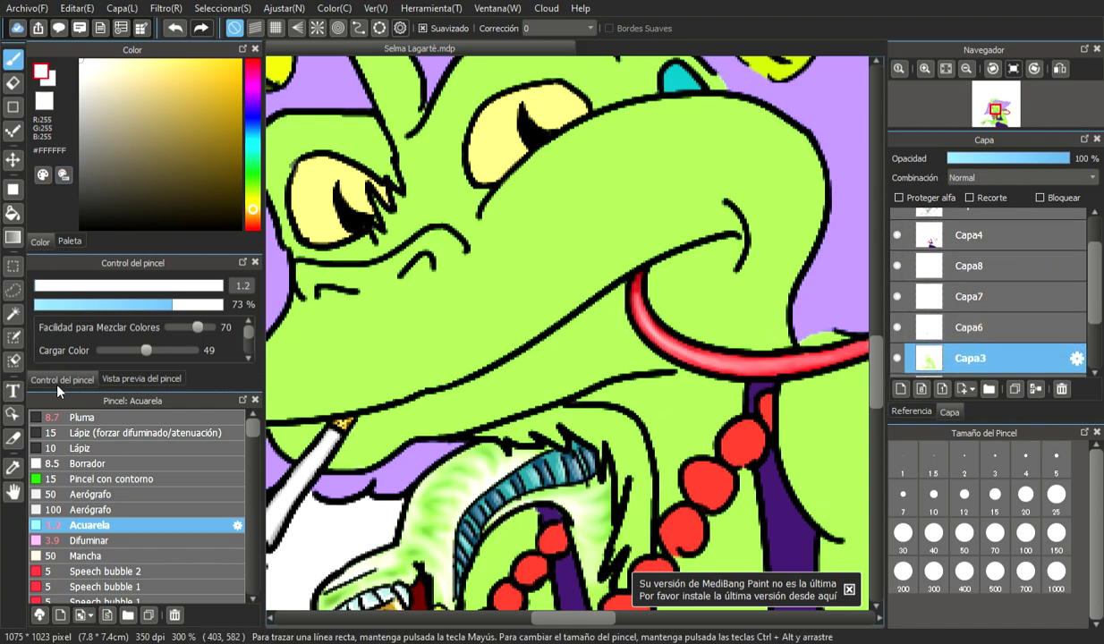
{"action": "left_click", "coordinate": [13, 467]}
{"action": "left_click", "coordinate": [690, 80]}
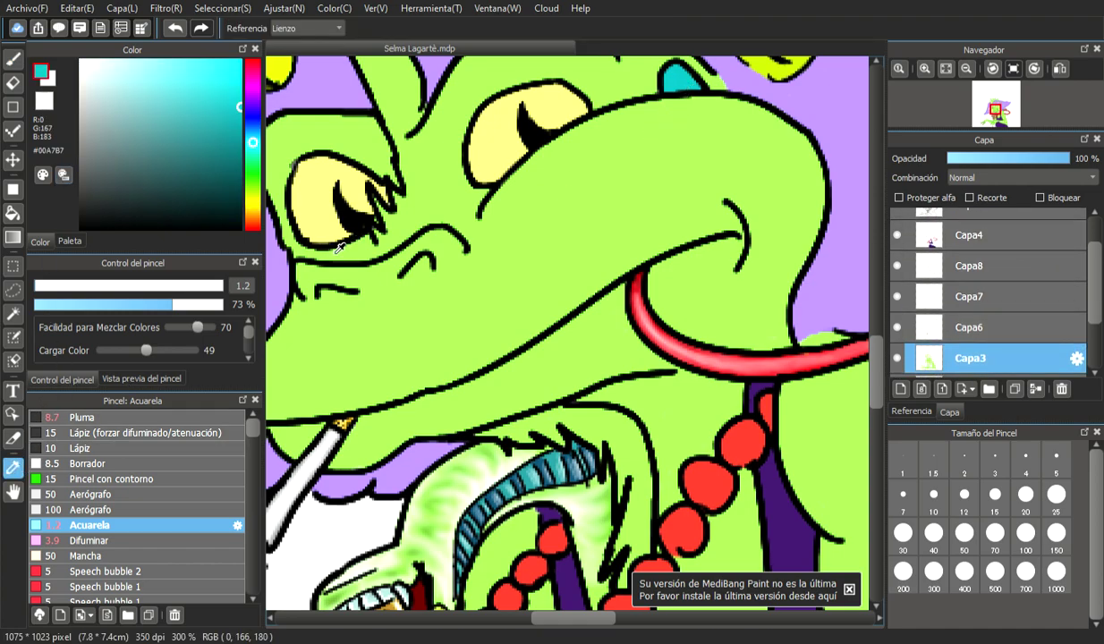
- Set the Acuarela brush to size 6 and 32% opacity and try teal shading on the skin behind the snake-like creature's neck
{"action": "left_click_drag", "start_coordinate": [136, 304], "coordinate": [94, 304]}
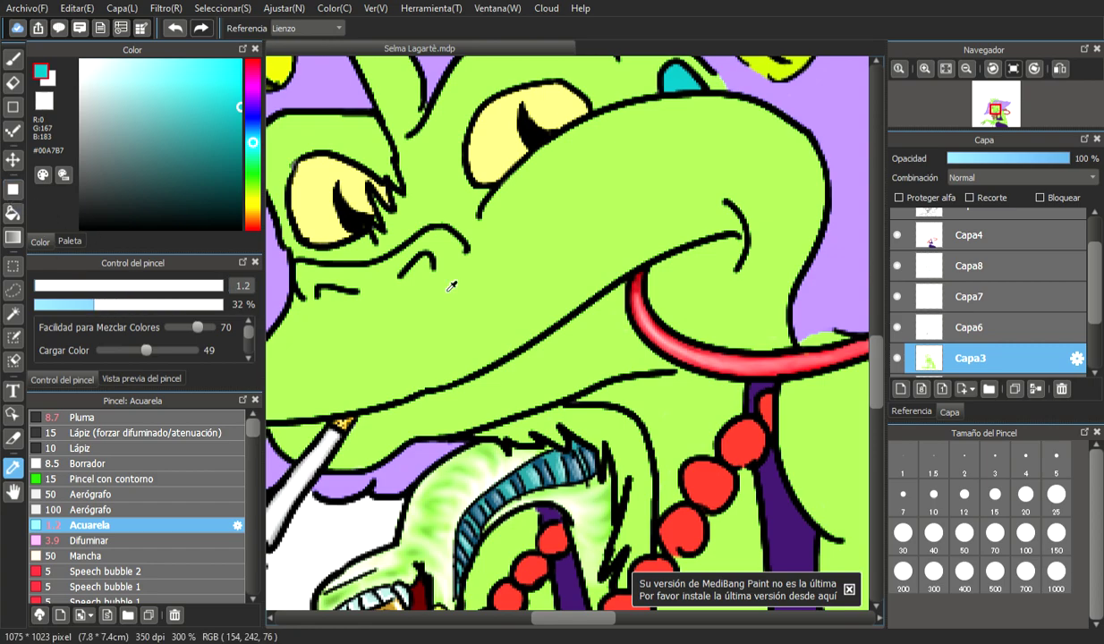
{"action": "left_click_drag", "start_coordinate": [876, 377], "coordinate": [877, 399]}
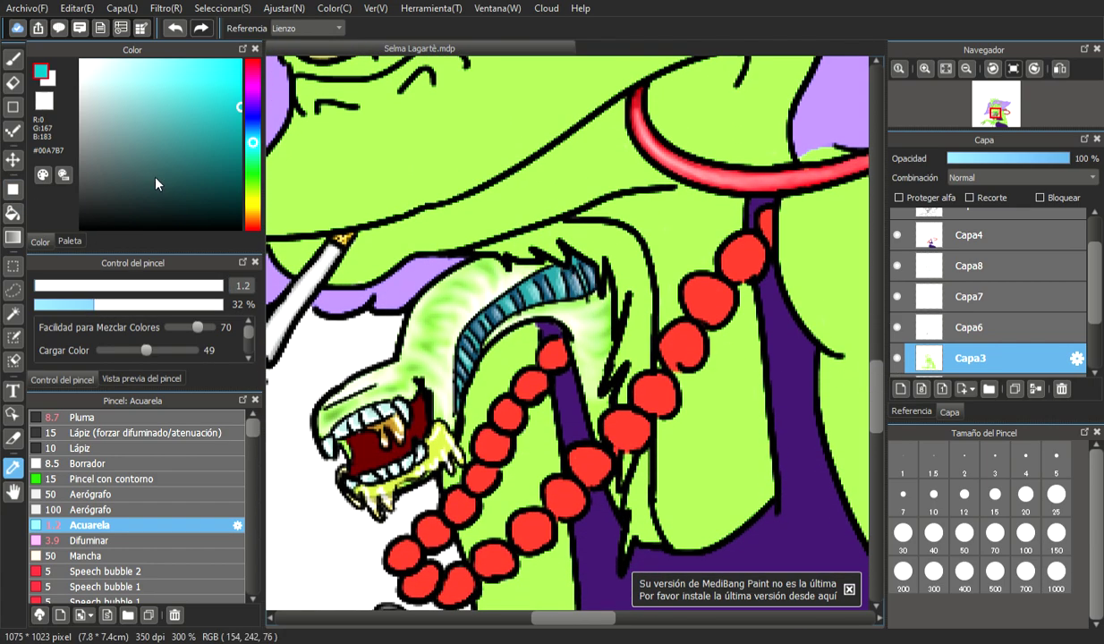
{"action": "left_click", "coordinate": [14, 58]}
{"action": "left_click", "coordinate": [55, 285]}
{"action": "mouse_move", "coordinate": [481, 247]}
{"action": "left_mouse_down"}
{"action": "mouse_move", "coordinate": [514, 243]}
{"action": "mouse_move", "coordinate": [475, 248]}
{"action": "mouse_move", "coordinate": [528, 253]}
{"action": "mouse_move", "coordinate": [526, 236]}
{"action": "mouse_move", "coordinate": [513, 239]}
{"action": "mouse_move", "coordinate": [562, 257]}
{"action": "mouse_move", "coordinate": [530, 234]}
{"action": "mouse_move", "coordinate": [570, 225]}
{"action": "mouse_move", "coordinate": [532, 233]}
{"action": "mouse_move", "coordinate": [587, 252]}
{"action": "mouse_move", "coordinate": [585, 238]}
{"action": "mouse_move", "coordinate": [601, 249]}
{"action": "mouse_move", "coordinate": [602, 272]}
{"action": "mouse_move", "coordinate": [598, 243]}
{"action": "mouse_move", "coordinate": [611, 247]}
{"action": "mouse_move", "coordinate": [586, 230]}
{"action": "mouse_move", "coordinate": [618, 234]}
{"action": "mouse_move", "coordinate": [627, 267]}
{"action": "left_mouse_up"}
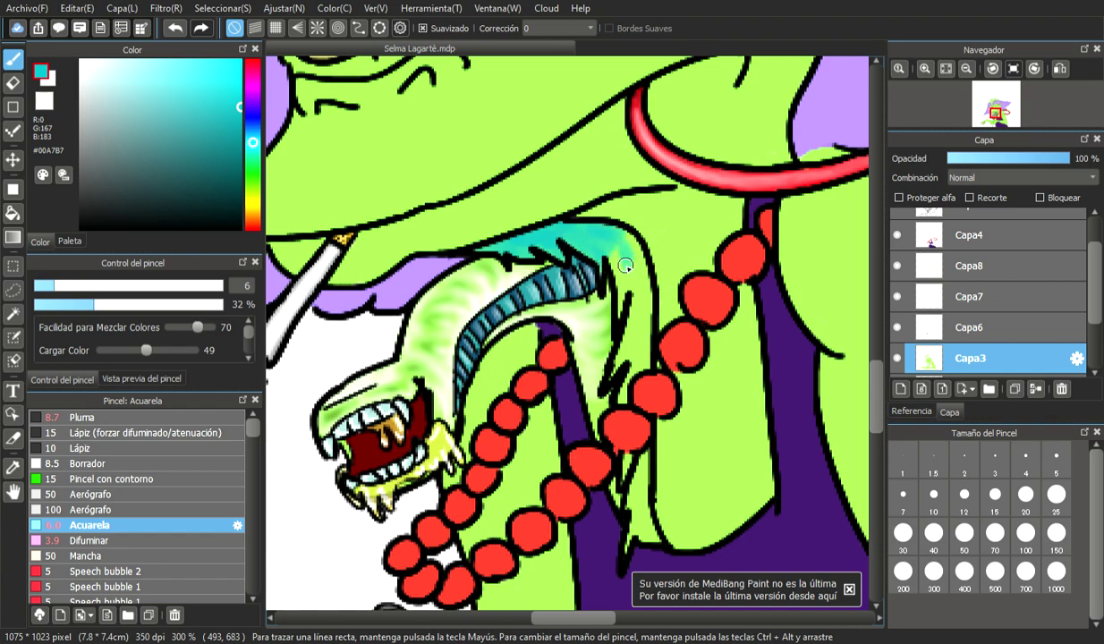
{"action": "left_click", "coordinate": [176, 27]}
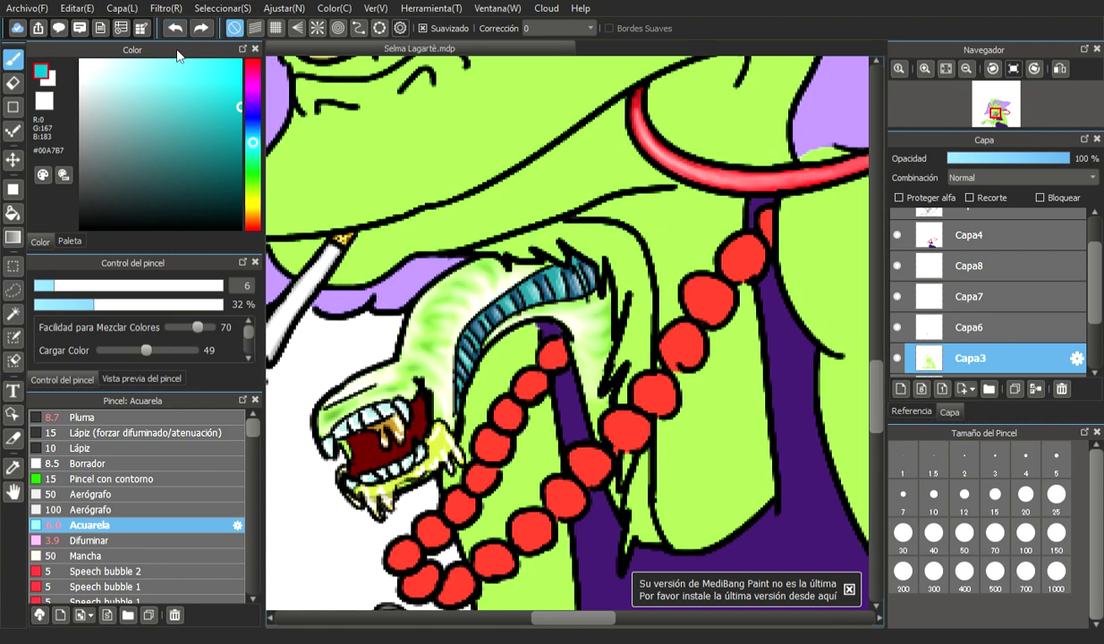
- Test the Pluma brush in teal above the creature's neck and set it to size 4.7 and 43% opacity
{"action": "left_click", "coordinate": [121, 417]}
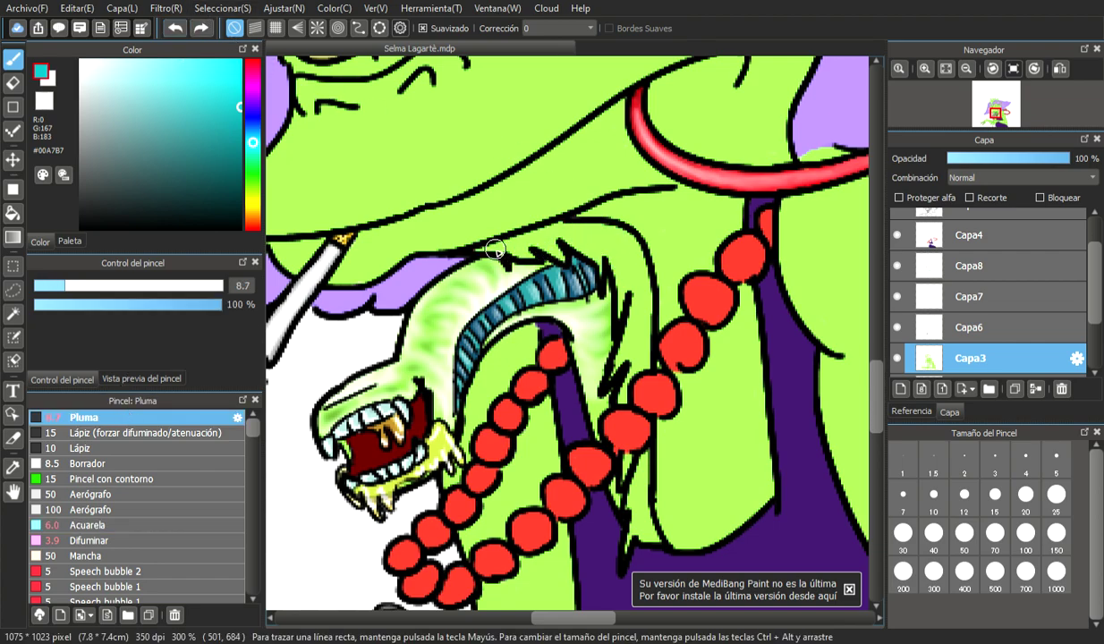
{"action": "left_click_drag", "start_coordinate": [481, 249], "coordinate": [535, 248]}
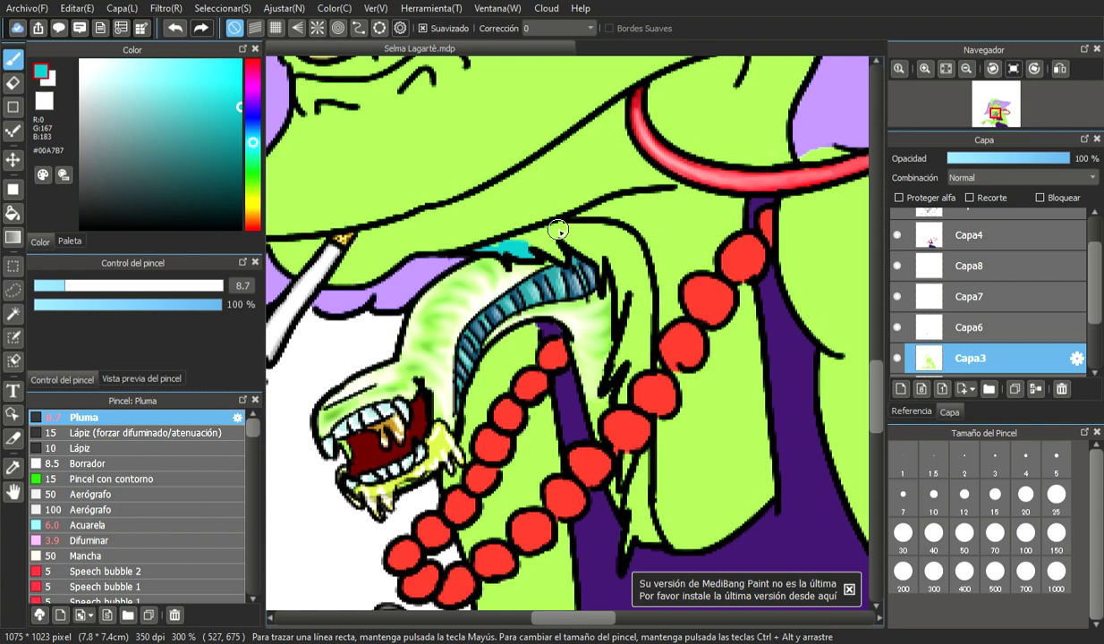
{"action": "scroll", "coordinate": [557, 230], "scroll_direction": "down", "scroll_amount": 3}
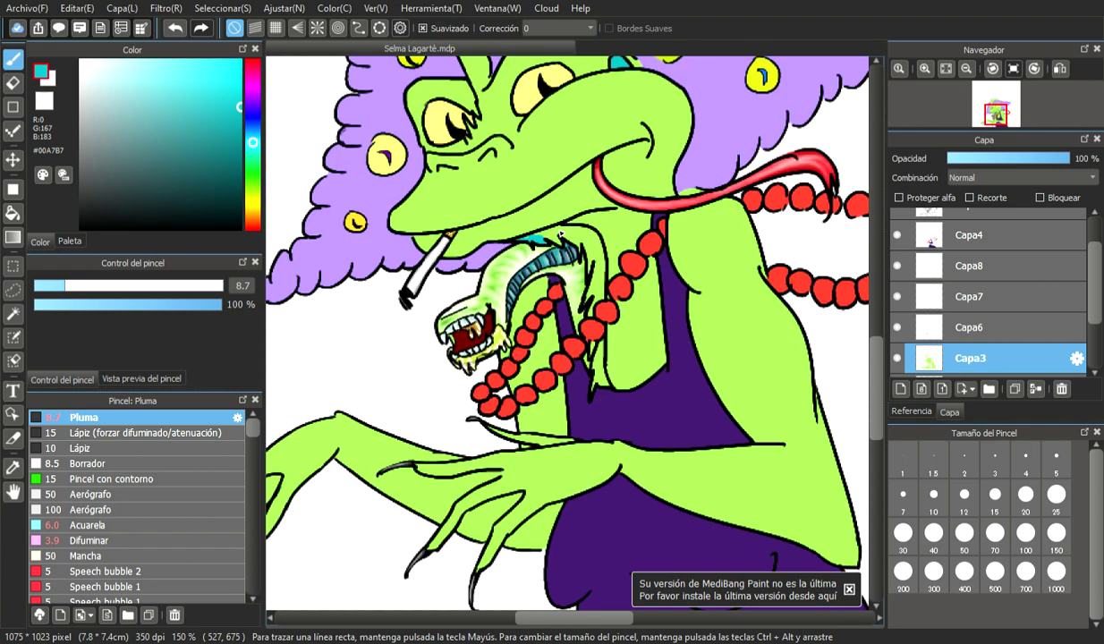
{"action": "left_click", "coordinate": [114, 306]}
{"action": "scroll", "coordinate": [556, 237], "scroll_direction": "up", "scroll_amount": 4}
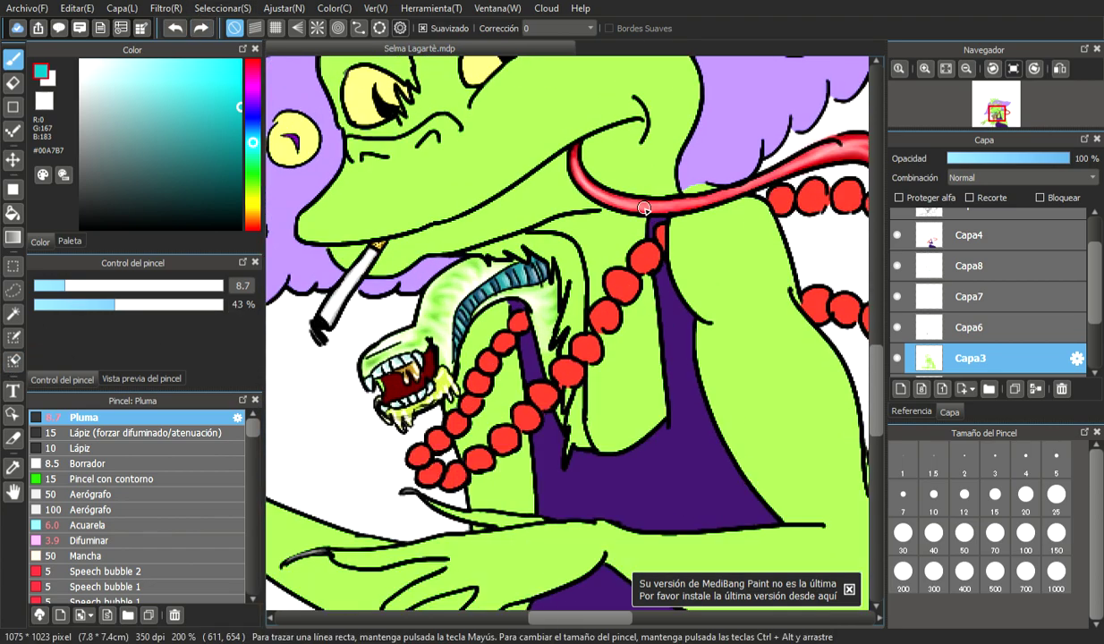
{"action": "left_click", "coordinate": [55, 287]}
{"action": "left_click", "coordinate": [49, 286]}
- Paint translucent teal over the skin band behind the creature's jagged neck, from its upper edge down to the red beads
{"action": "mouse_move", "coordinate": [369, 277]}
{"action": "left_mouse_down"}
{"action": "mouse_move", "coordinate": [332, 289]}
{"action": "mouse_move", "coordinate": [384, 287]}
{"action": "mouse_move", "coordinate": [376, 293]}
{"action": "mouse_move", "coordinate": [405, 299]}
{"action": "mouse_move", "coordinate": [368, 286]}
{"action": "mouse_move", "coordinate": [377, 277]}
{"action": "mouse_move", "coordinate": [327, 291]}
{"action": "mouse_move", "coordinate": [412, 266]}
{"action": "mouse_move", "coordinate": [395, 279]}
{"action": "mouse_move", "coordinate": [440, 297]}
{"action": "mouse_move", "coordinate": [429, 272]}
{"action": "mouse_move", "coordinate": [444, 302]}
{"action": "mouse_move", "coordinate": [419, 275]}
{"action": "mouse_move", "coordinate": [335, 290]}
{"action": "mouse_move", "coordinate": [432, 261]}
{"action": "mouse_move", "coordinate": [456, 278]}
{"action": "mouse_move", "coordinate": [440, 255]}
{"action": "mouse_move", "coordinate": [420, 261]}
{"action": "mouse_move", "coordinate": [493, 303]}
{"action": "mouse_move", "coordinate": [494, 331]}
{"action": "mouse_move", "coordinate": [479, 277]}
{"action": "mouse_move", "coordinate": [442, 261]}
{"action": "mouse_move", "coordinate": [455, 252]}
{"action": "mouse_move", "coordinate": [499, 272]}
{"action": "left_mouse_up"}
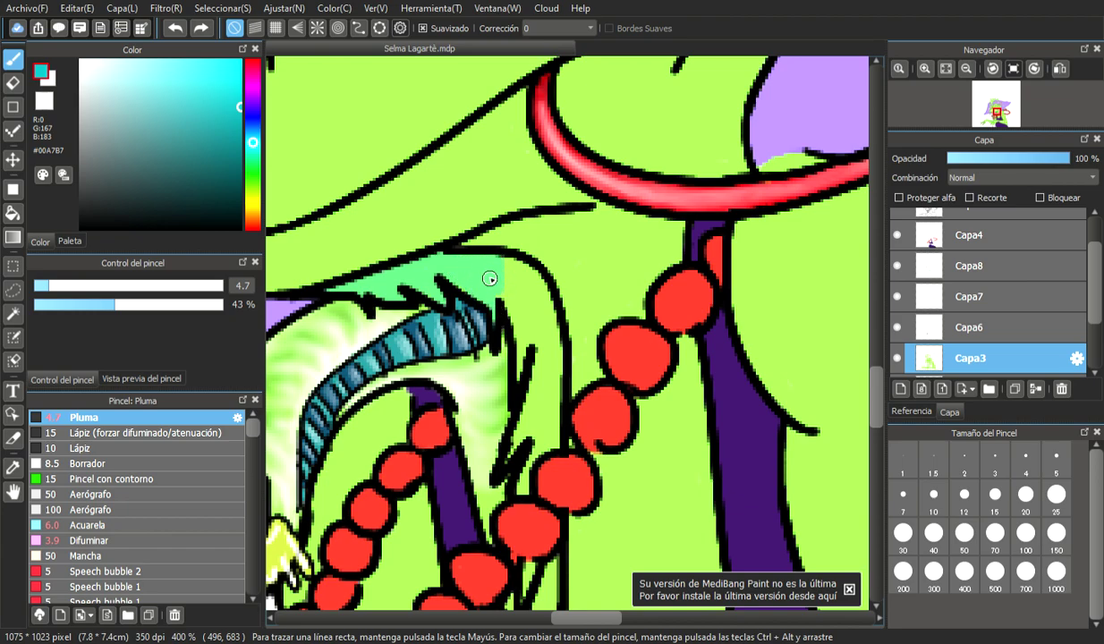
{"action": "mouse_move", "coordinate": [491, 277]}
{"action": "left_mouse_down"}
{"action": "mouse_move", "coordinate": [520, 269]}
{"action": "mouse_move", "coordinate": [519, 358]}
{"action": "left_mouse_up"}
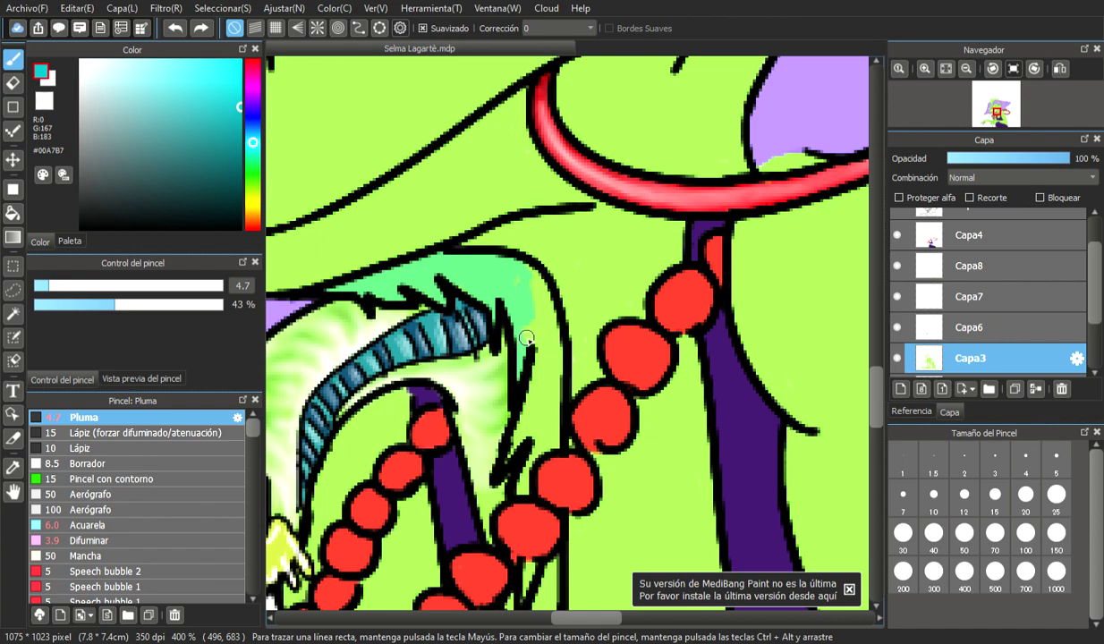
{"action": "mouse_move", "coordinate": [518, 290]}
{"action": "left_mouse_down"}
{"action": "mouse_move", "coordinate": [557, 307]}
{"action": "mouse_move", "coordinate": [555, 324]}
{"action": "mouse_move", "coordinate": [539, 306]}
{"action": "mouse_move", "coordinate": [532, 320]}
{"action": "mouse_move", "coordinate": [530, 274]}
{"action": "mouse_move", "coordinate": [555, 329]}
{"action": "mouse_move", "coordinate": [516, 429]}
{"action": "left_mouse_up"}
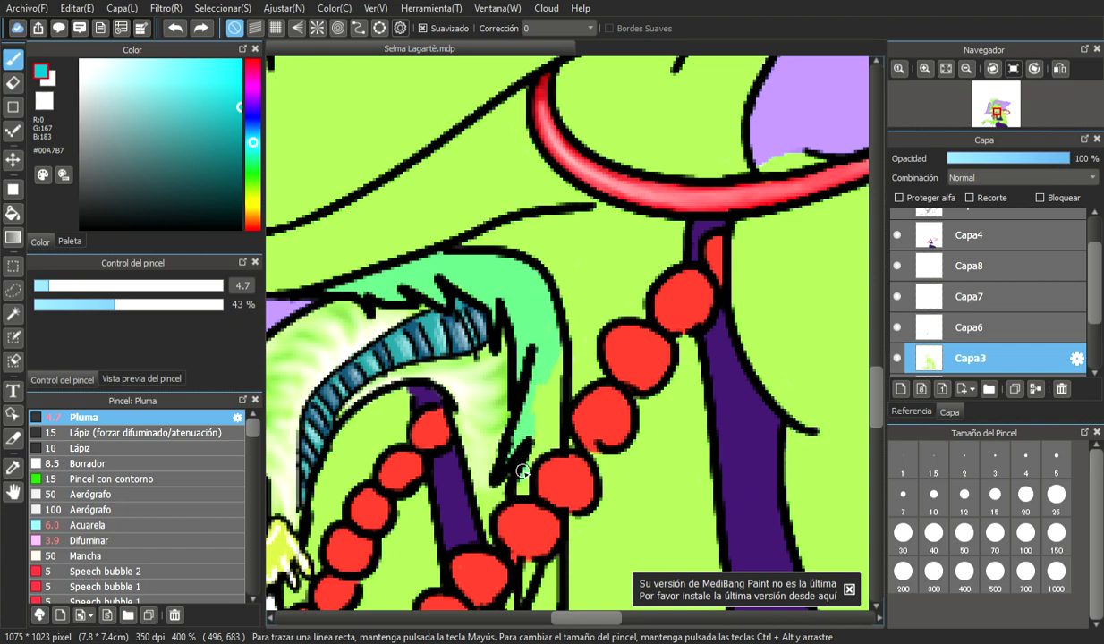
{"action": "mouse_move", "coordinate": [523, 483]}
{"action": "left_mouse_down"}
{"action": "mouse_move", "coordinate": [558, 446]}
{"action": "mouse_move", "coordinate": [552, 356]}
{"action": "left_mouse_up"}
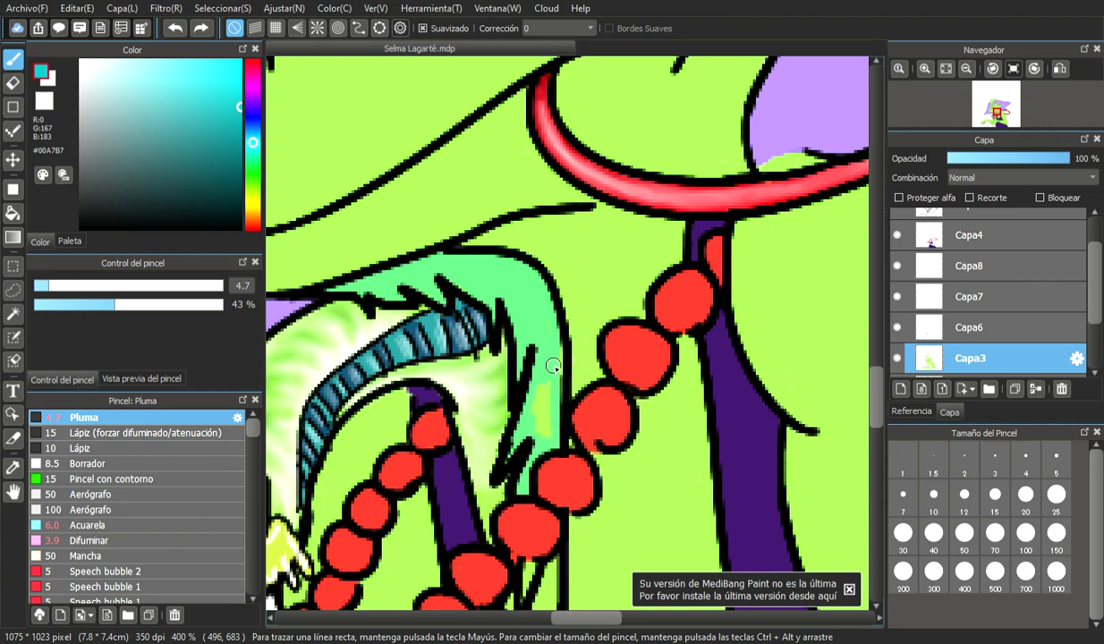
{"action": "left_click_drag", "start_coordinate": [548, 430], "coordinate": [539, 424]}
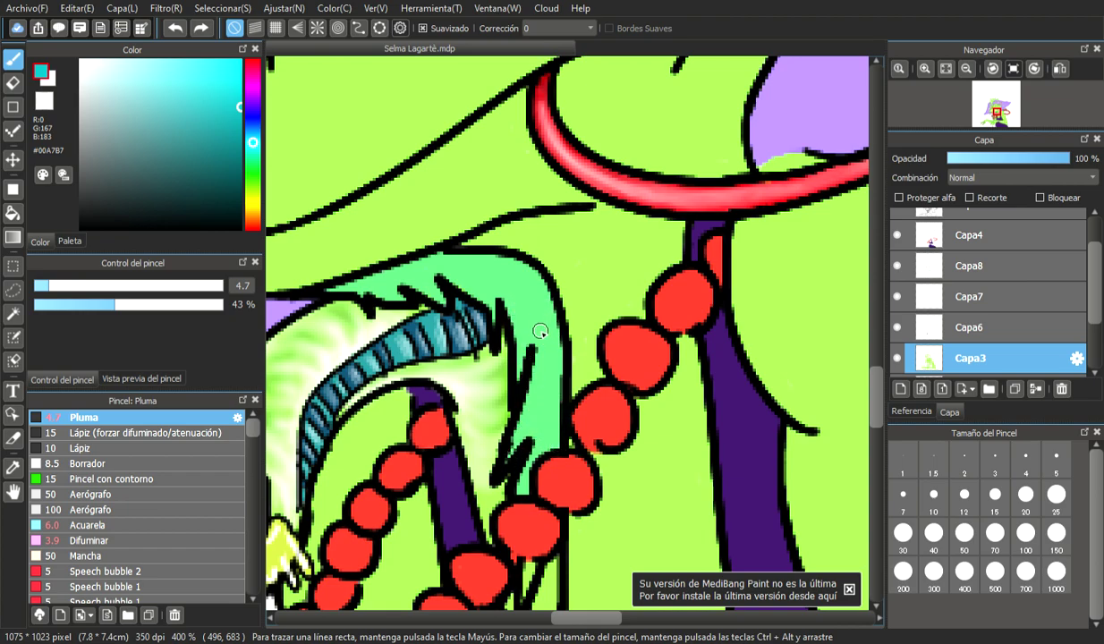
- Continue the teal over the rest of the skin band below the beads, down to the edge of the purple top
{"action": "scroll", "coordinate": [846, 385], "scroll_direction": "down", "scroll_amount": 5}
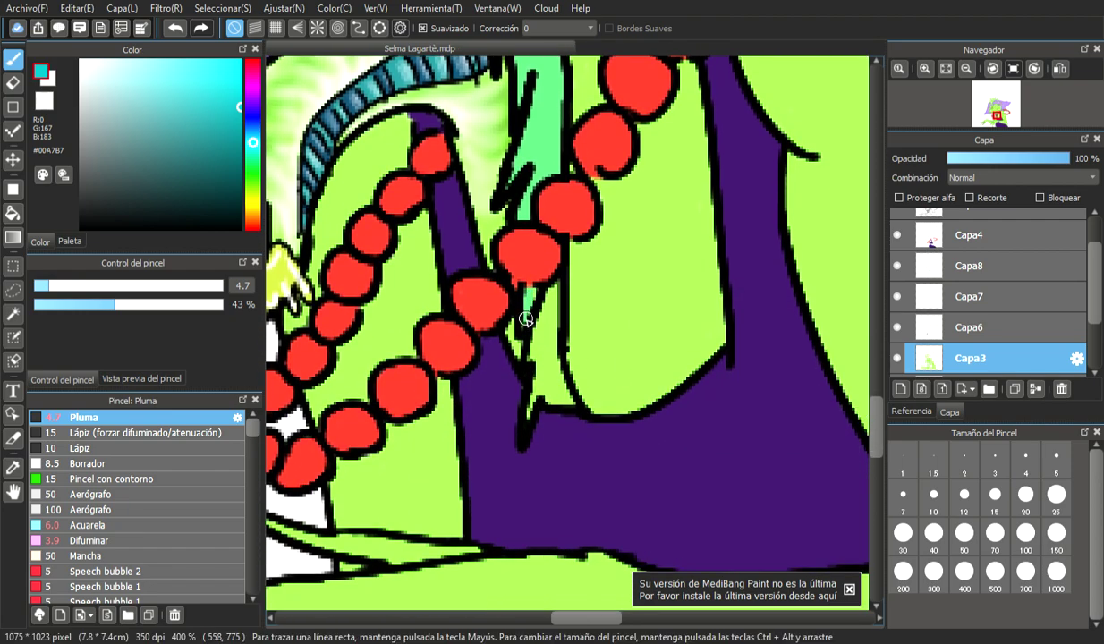
{"action": "left_click_drag", "start_coordinate": [547, 298], "coordinate": [534, 356]}
{"action": "mouse_move", "coordinate": [537, 291]}
{"action": "left_mouse_down"}
{"action": "mouse_move", "coordinate": [550, 343]}
{"action": "mouse_move", "coordinate": [527, 420]}
{"action": "mouse_move", "coordinate": [555, 399]}
{"action": "left_mouse_up"}
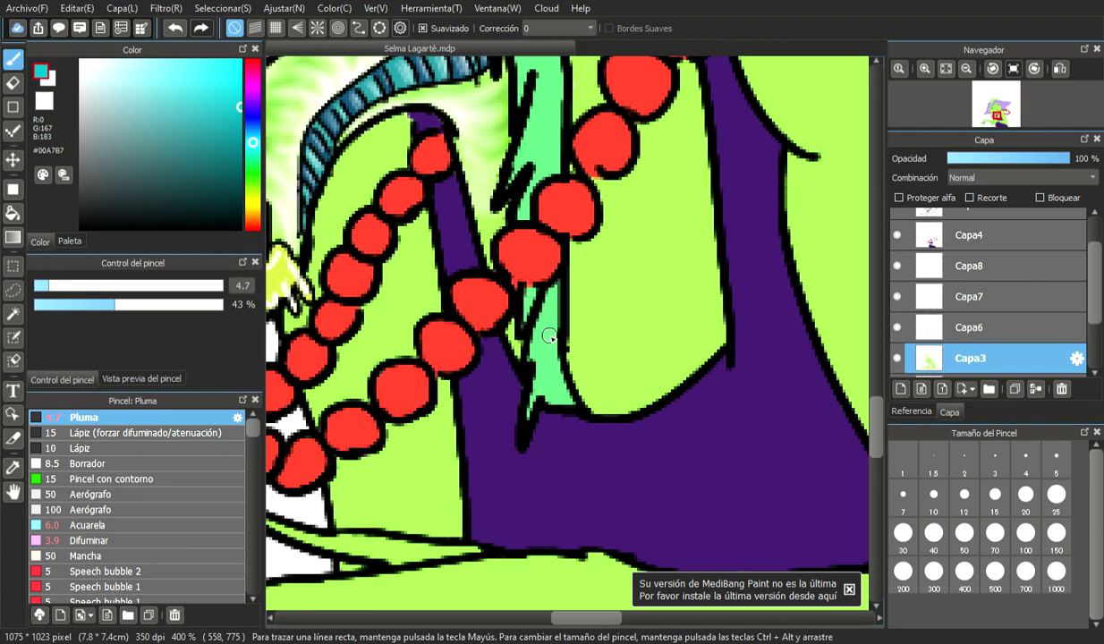
{"action": "left_click_drag", "start_coordinate": [549, 346], "coordinate": [544, 310]}
- Toggle the visibility of layers Capa6, Capa7, Capa8 and Capa4 to find which one holds the necklace beads
{"action": "scroll", "coordinate": [543, 310], "scroll_direction": "down", "scroll_amount": 5}
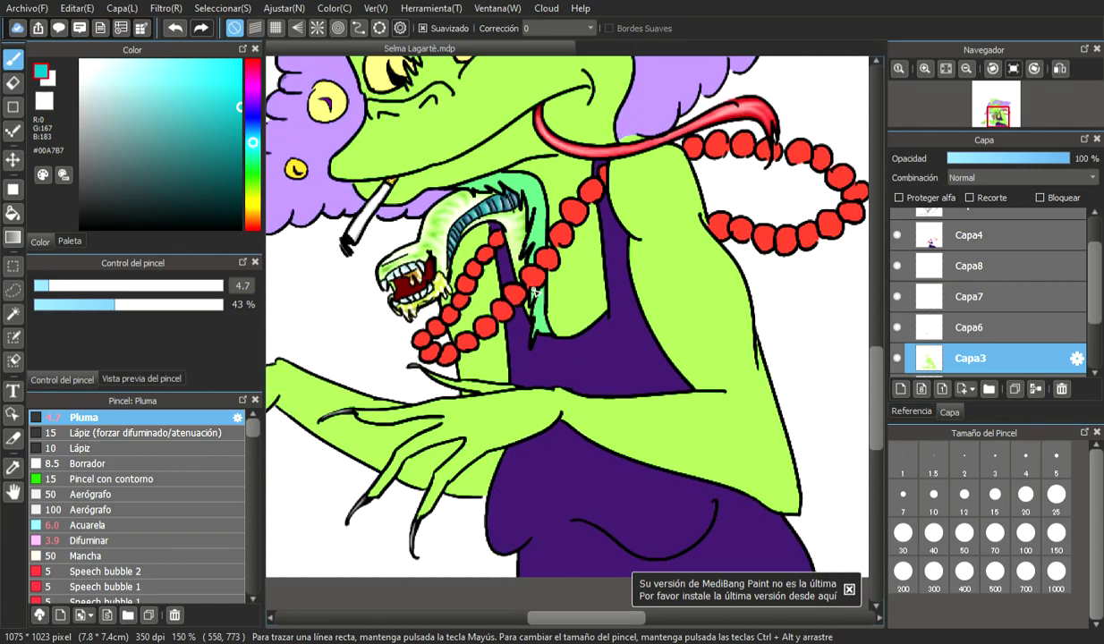
{"action": "scroll", "coordinate": [522, 312], "scroll_direction": "up", "scroll_amount": 5}
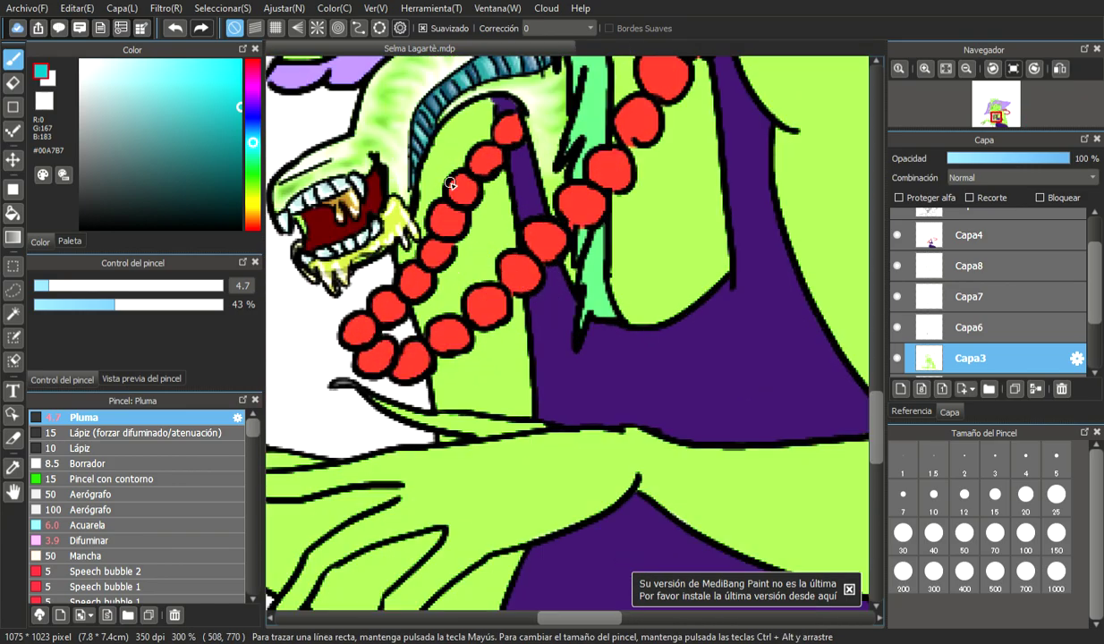
{"action": "scroll", "coordinate": [434, 173], "scroll_direction": "up", "scroll_amount": 1}
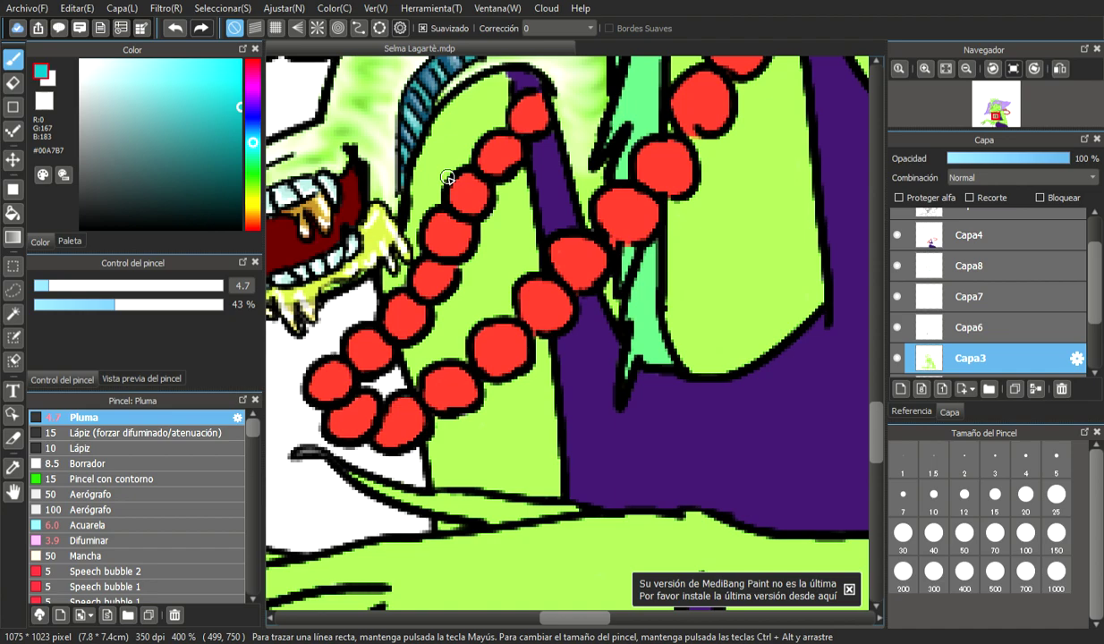
{"action": "scroll", "coordinate": [950, 335], "scroll_direction": "down", "scroll_amount": 2}
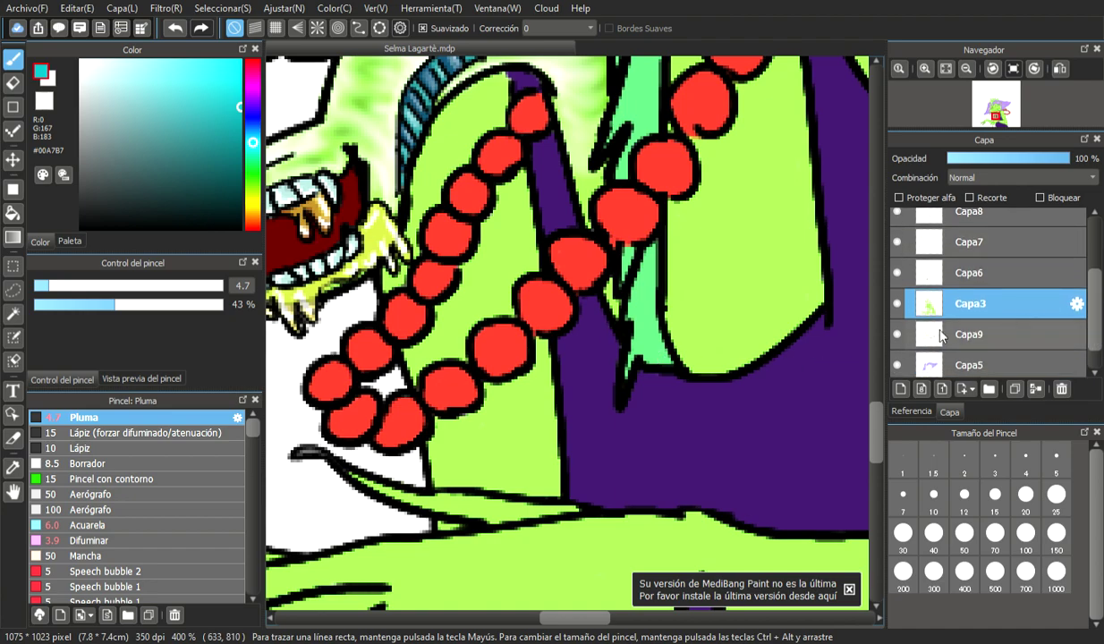
{"action": "left_click", "coordinate": [898, 272]}
{"action": "left_click", "coordinate": [897, 272]}
{"action": "left_click", "coordinate": [898, 244]}
{"action": "left_click", "coordinate": [898, 245]}
{"action": "scroll", "coordinate": [1077, 313], "scroll_direction": "up", "scroll_amount": 1}
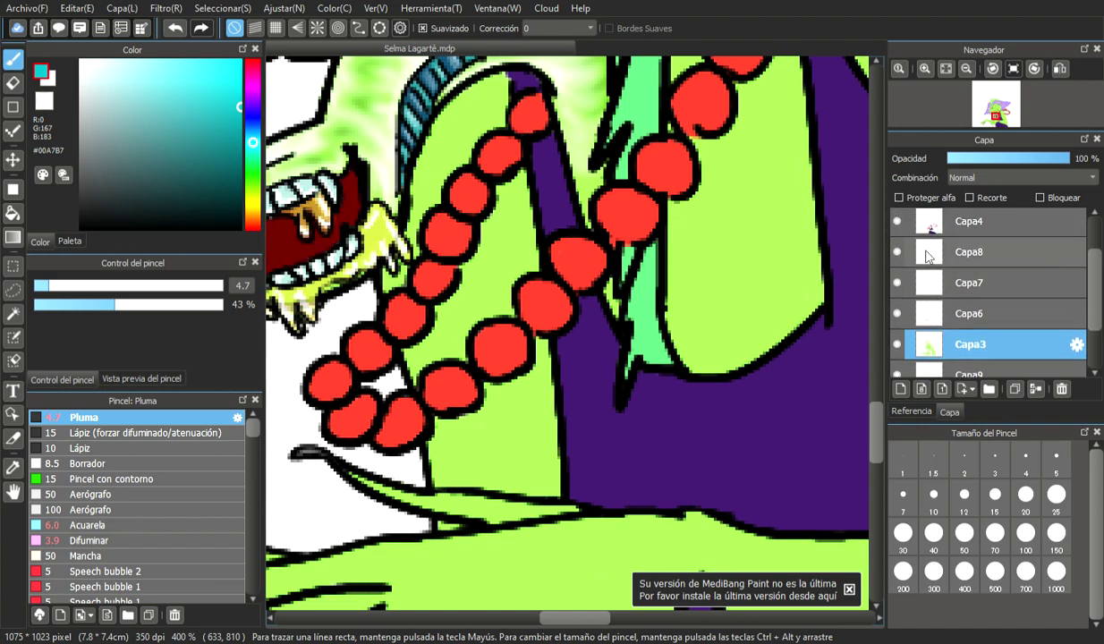
{"action": "left_click", "coordinate": [898, 253]}
{"action": "left_click", "coordinate": [899, 256]}
{"action": "scroll", "coordinate": [1033, 268], "scroll_direction": "up", "scroll_amount": 1}
{"action": "left_click", "coordinate": [898, 273]}
{"action": "left_click", "coordinate": [898, 273]}
{"action": "left_click", "coordinate": [898, 272]}
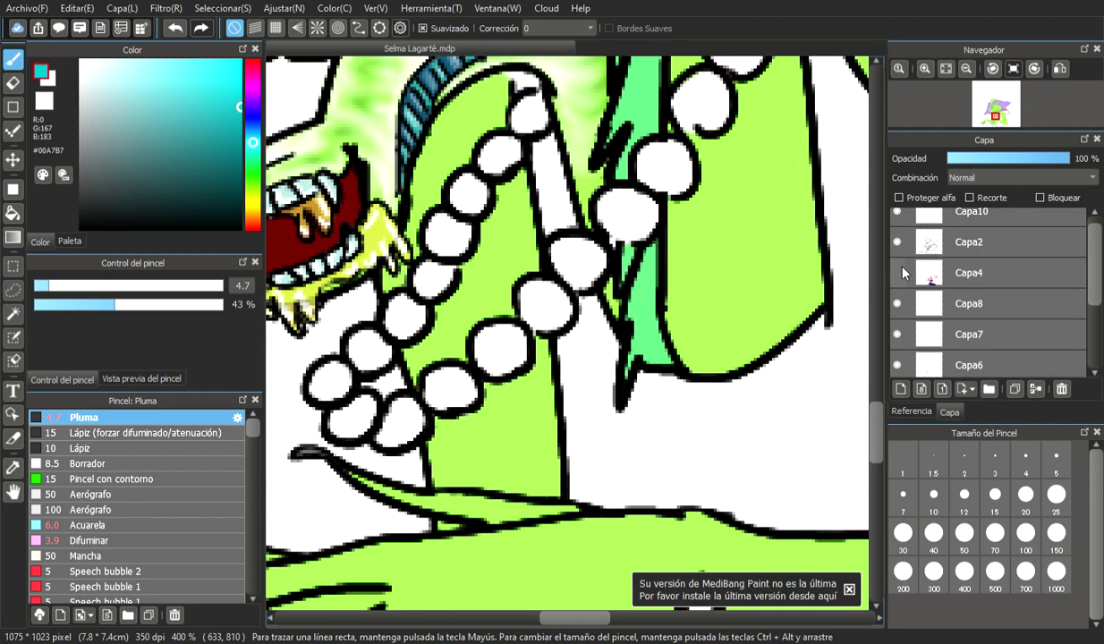
{"action": "left_click", "coordinate": [898, 273]}
- Activate layer Capa4, sample the beads' red, and choose the darker red #B61800 for the Acuarela brush
{"action": "left_click", "coordinate": [990, 278]}
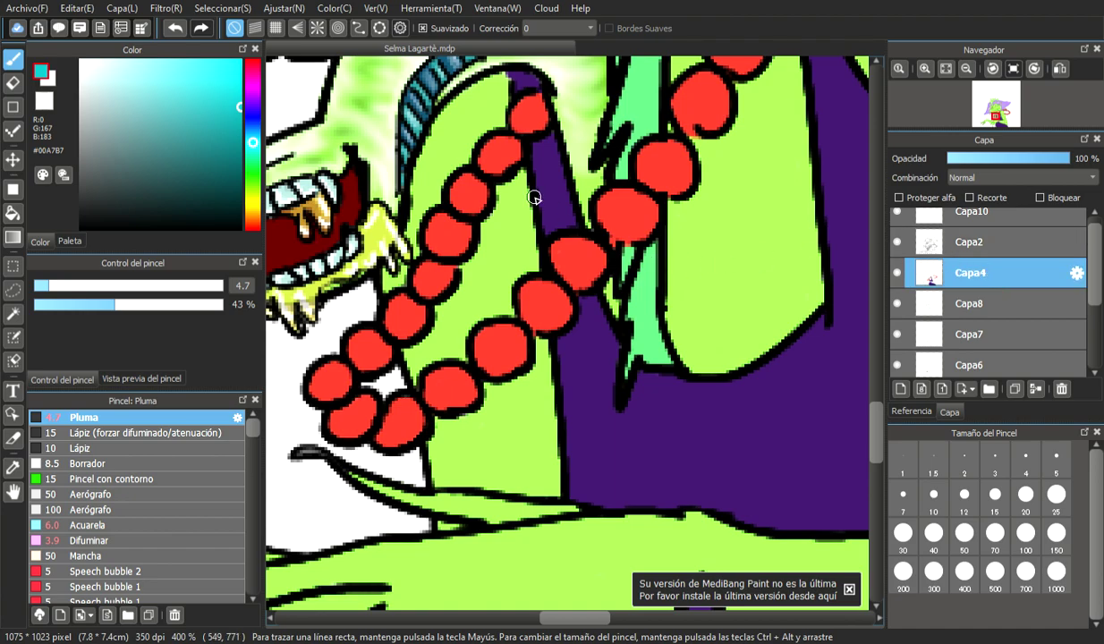
{"action": "left_click", "coordinate": [13, 469]}
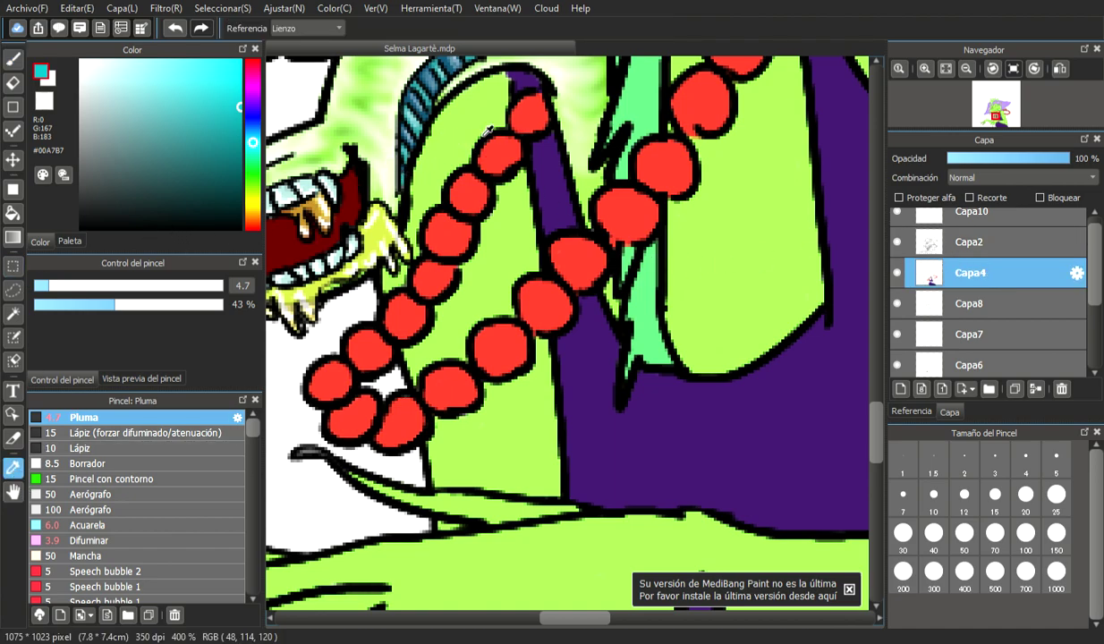
{"action": "left_click", "coordinate": [505, 124]}
{"action": "left_click", "coordinate": [128, 526]}
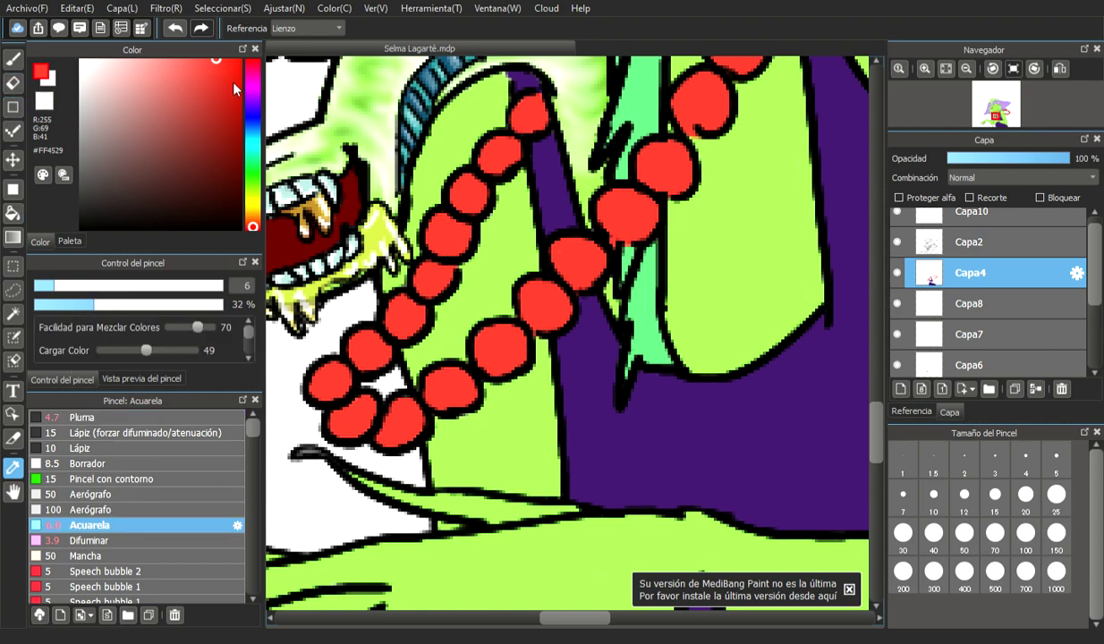
{"action": "left_click", "coordinate": [14, 59]}
- Shade the edges of the beads on the necklace's inner strand and lower loop with dark red at size 6 and 32% opacity
{"action": "mouse_move", "coordinate": [510, 105]}
{"action": "left_mouse_down"}
{"action": "mouse_move", "coordinate": [537, 130]}
{"action": "mouse_move", "coordinate": [531, 98]}
{"action": "left_mouse_up"}
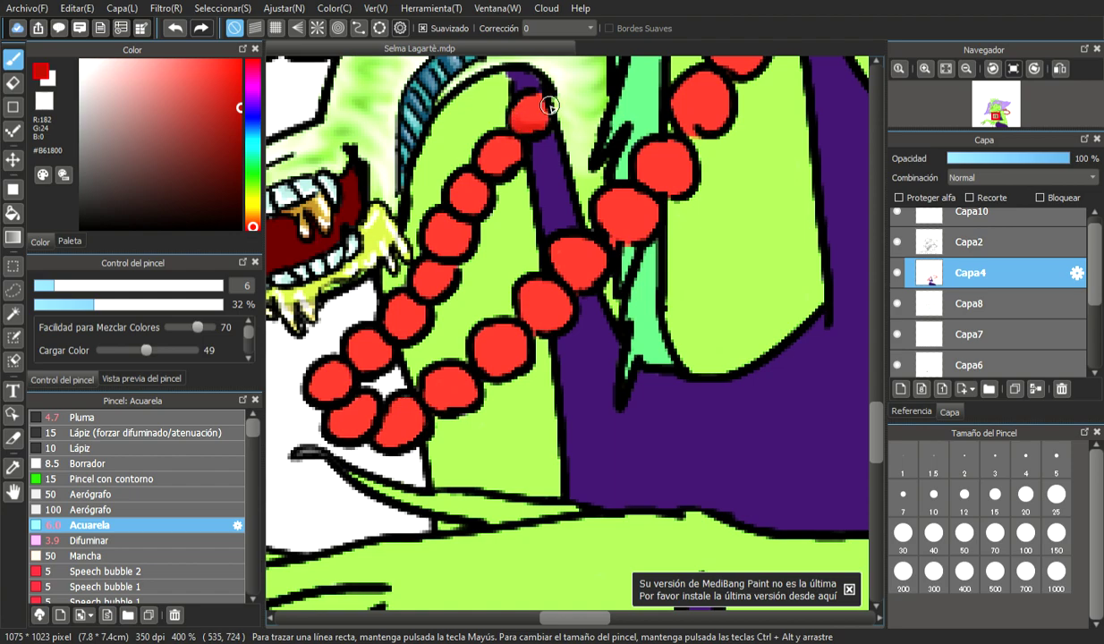
{"action": "mouse_move", "coordinate": [480, 159]}
{"action": "left_mouse_down"}
{"action": "mouse_move", "coordinate": [504, 174]}
{"action": "mouse_move", "coordinate": [494, 165]}
{"action": "mouse_move", "coordinate": [515, 141]}
{"action": "left_mouse_up"}
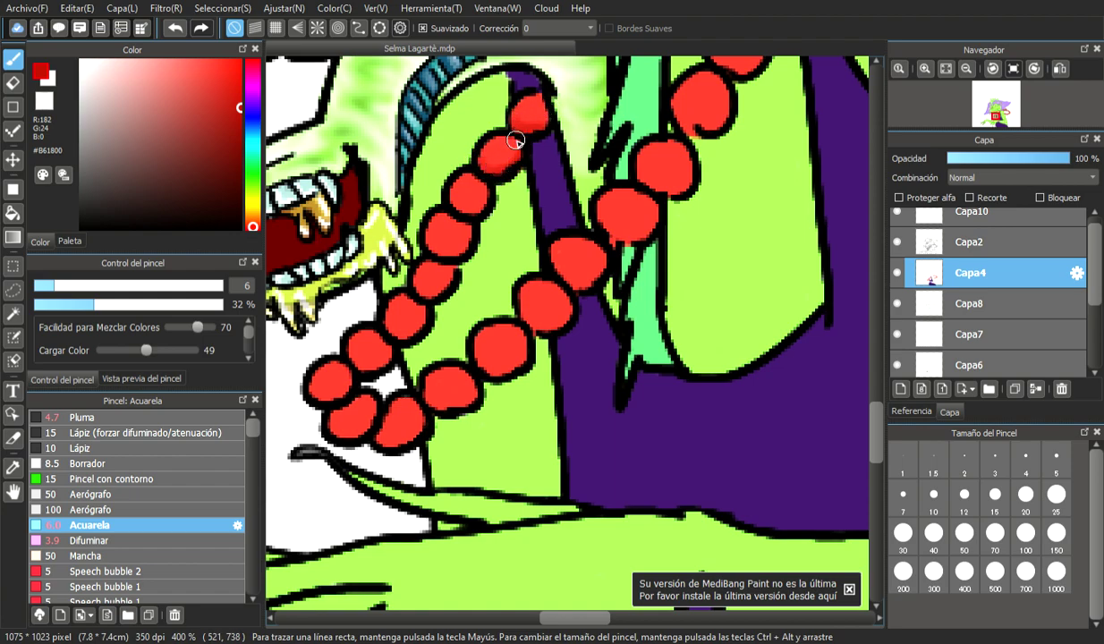
{"action": "mouse_move", "coordinate": [454, 193]}
{"action": "left_mouse_down"}
{"action": "mouse_move", "coordinate": [481, 195]}
{"action": "mouse_move", "coordinate": [476, 186]}
{"action": "mouse_move", "coordinate": [455, 204]}
{"action": "mouse_move", "coordinate": [457, 223]}
{"action": "mouse_move", "coordinate": [454, 197]}
{"action": "mouse_move", "coordinate": [486, 182]}
{"action": "left_mouse_up"}
{"action": "mouse_move", "coordinate": [442, 246]}
{"action": "left_mouse_down"}
{"action": "mouse_move", "coordinate": [436, 231]}
{"action": "mouse_move", "coordinate": [466, 229]}
{"action": "left_mouse_up"}
{"action": "scroll", "coordinate": [468, 219], "scroll_direction": "down", "scroll_amount": 3}
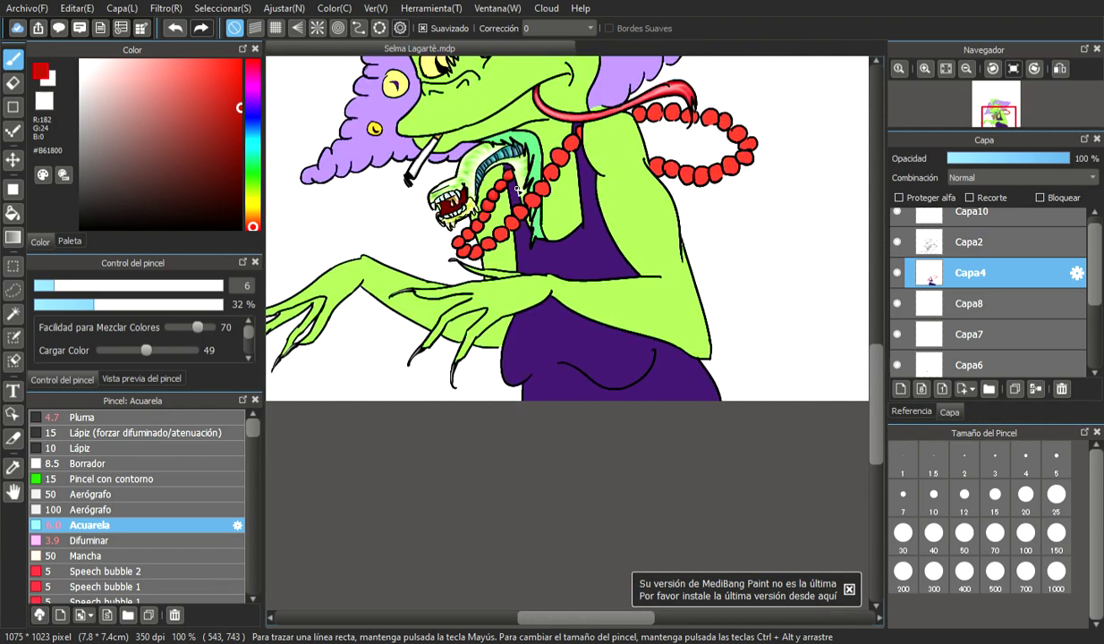
{"action": "scroll", "coordinate": [519, 191], "scroll_direction": "up", "scroll_amount": 2}
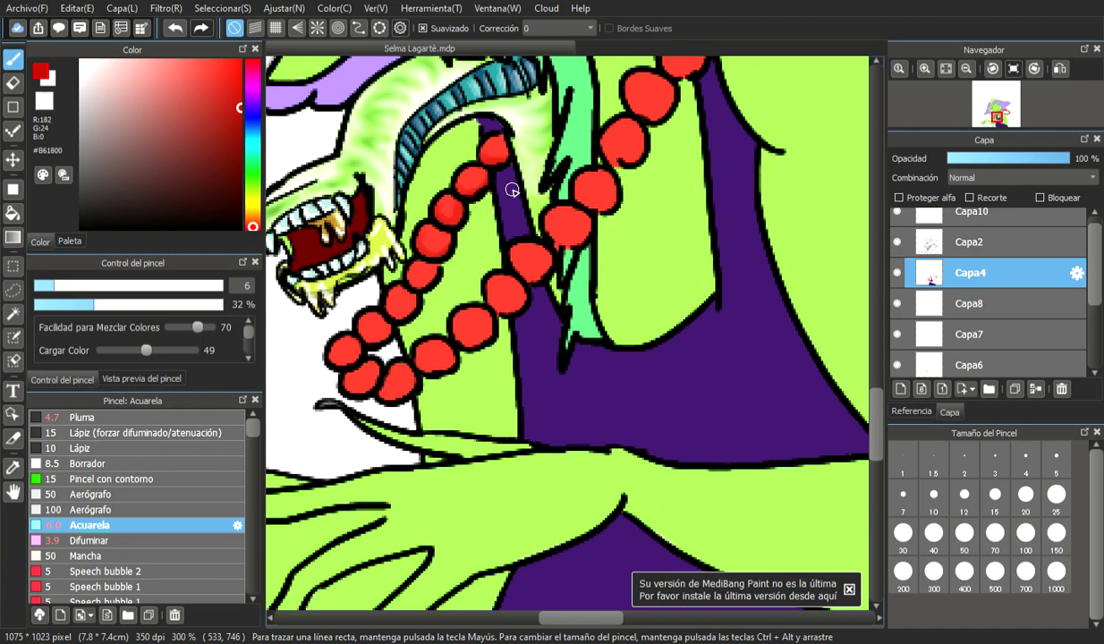
{"action": "scroll", "coordinate": [511, 190], "scroll_direction": "up", "scroll_amount": 1}
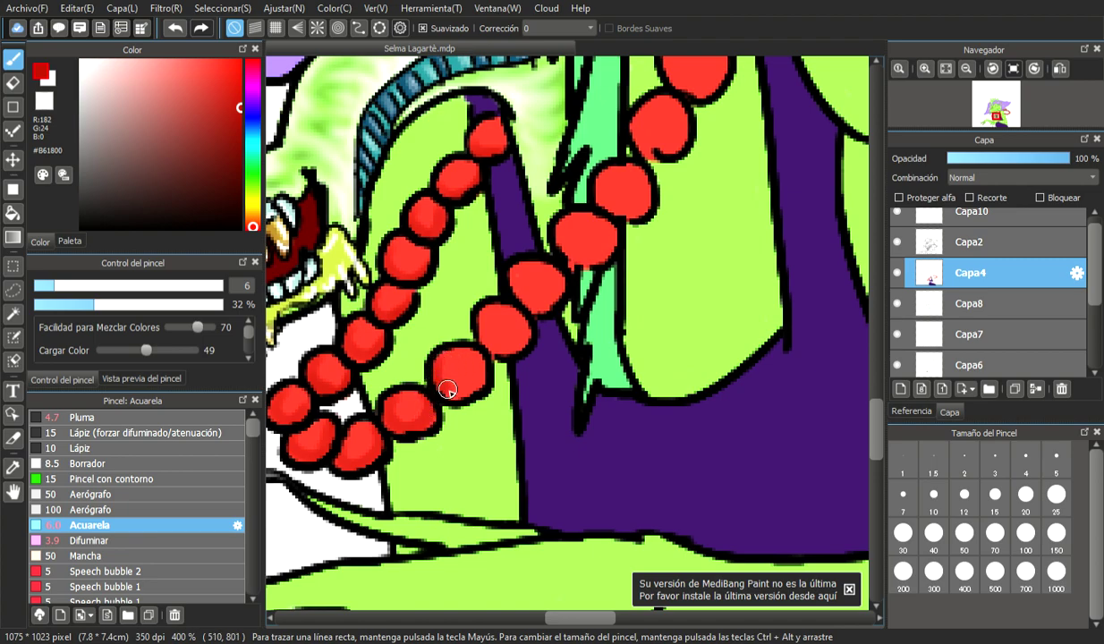
- Shade the lower edges of the necklace's outer-strand beads with dark red, from the lower loop up to the tongue
{"action": "mouse_move", "coordinate": [474, 322]}
{"action": "left_mouse_down"}
{"action": "mouse_move", "coordinate": [490, 345]}
{"action": "mouse_move", "coordinate": [514, 345]}
{"action": "mouse_move", "coordinate": [520, 274]}
{"action": "mouse_move", "coordinate": [530, 263]}
{"action": "mouse_move", "coordinate": [517, 280]}
{"action": "mouse_move", "coordinate": [538, 302]}
{"action": "mouse_move", "coordinate": [558, 271]}
{"action": "mouse_move", "coordinate": [511, 280]}
{"action": "mouse_move", "coordinate": [515, 266]}
{"action": "mouse_move", "coordinate": [572, 215]}
{"action": "mouse_move", "coordinate": [561, 235]}
{"action": "mouse_move", "coordinate": [573, 258]}
{"action": "mouse_move", "coordinate": [593, 259]}
{"action": "mouse_move", "coordinate": [610, 239]}
{"action": "mouse_move", "coordinate": [608, 219]}
{"action": "mouse_move", "coordinate": [558, 237]}
{"action": "mouse_move", "coordinate": [575, 205]}
{"action": "mouse_move", "coordinate": [614, 183]}
{"action": "mouse_move", "coordinate": [590, 210]}
{"action": "mouse_move", "coordinate": [604, 169]}
{"action": "mouse_move", "coordinate": [598, 198]}
{"action": "mouse_move", "coordinate": [641, 206]}
{"action": "mouse_move", "coordinate": [651, 106]}
{"action": "mouse_move", "coordinate": [637, 112]}
{"action": "mouse_move", "coordinate": [652, 158]}
{"action": "mouse_move", "coordinate": [678, 148]}
{"action": "mouse_move", "coordinate": [687, 120]}
{"action": "mouse_move", "coordinate": [671, 101]}
{"action": "mouse_move", "coordinate": [672, 144]}
{"action": "mouse_move", "coordinate": [662, 98]}
{"action": "left_mouse_up"}
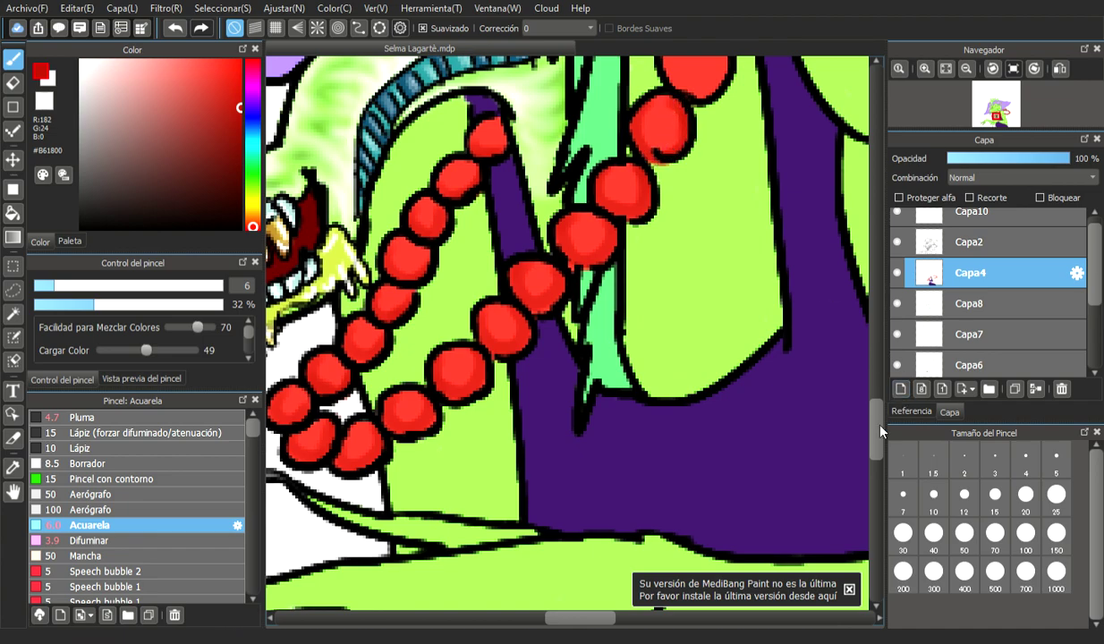
{"action": "scroll", "coordinate": [848, 409], "scroll_direction": "up", "scroll_amount": 2}
{"action": "mouse_move", "coordinate": [669, 220]}
{"action": "left_mouse_down"}
{"action": "mouse_move", "coordinate": [667, 244]}
{"action": "mouse_move", "coordinate": [687, 252]}
{"action": "mouse_move", "coordinate": [706, 237]}
{"action": "mouse_move", "coordinate": [711, 213]}
{"action": "mouse_move", "coordinate": [696, 195]}
{"action": "mouse_move", "coordinate": [706, 152]}
{"action": "mouse_move", "coordinate": [702, 184]}
{"action": "mouse_move", "coordinate": [746, 205]}
{"action": "mouse_move", "coordinate": [761, 161]}
{"action": "mouse_move", "coordinate": [750, 156]}
{"action": "left_mouse_up"}
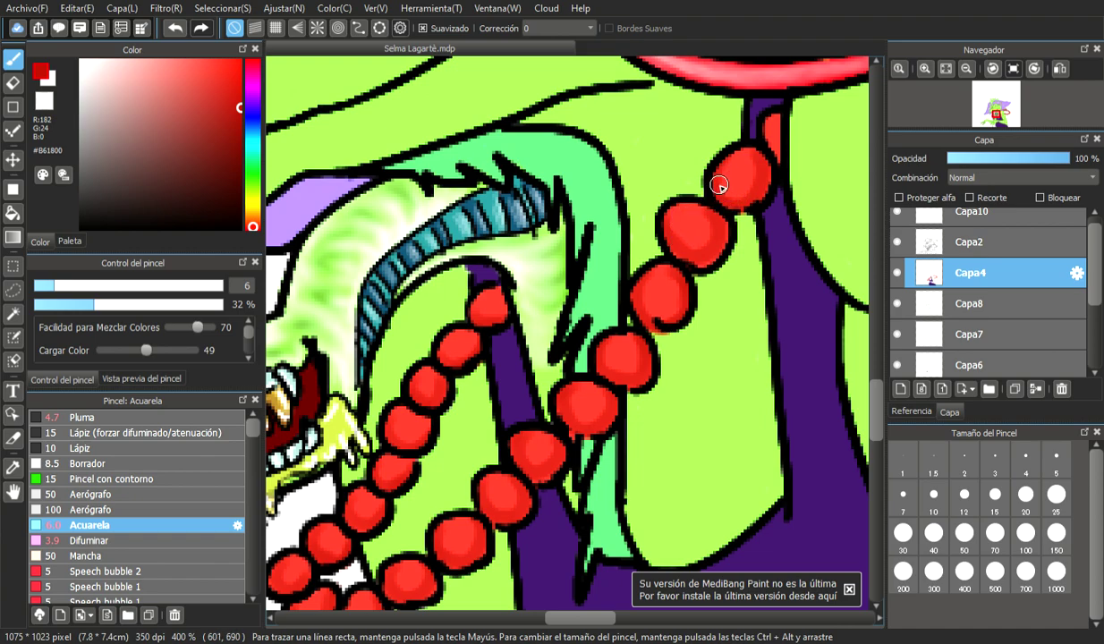
{"action": "left_click_drag", "start_coordinate": [581, 616], "coordinate": [628, 625]}
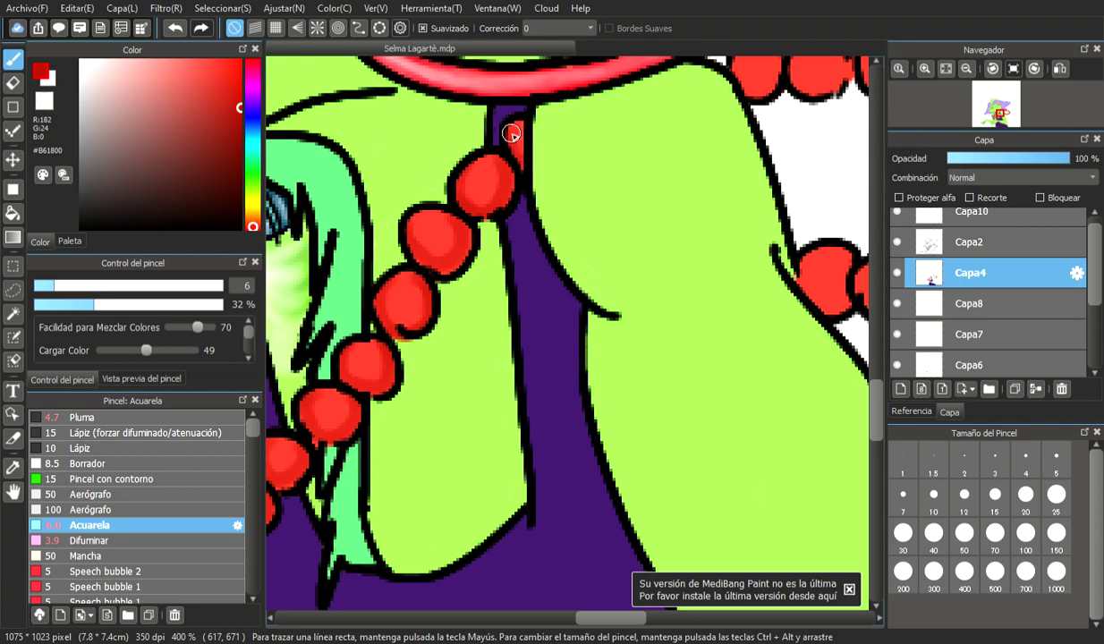
{"action": "scroll", "coordinate": [848, 373], "scroll_direction": "up", "scroll_amount": 5}
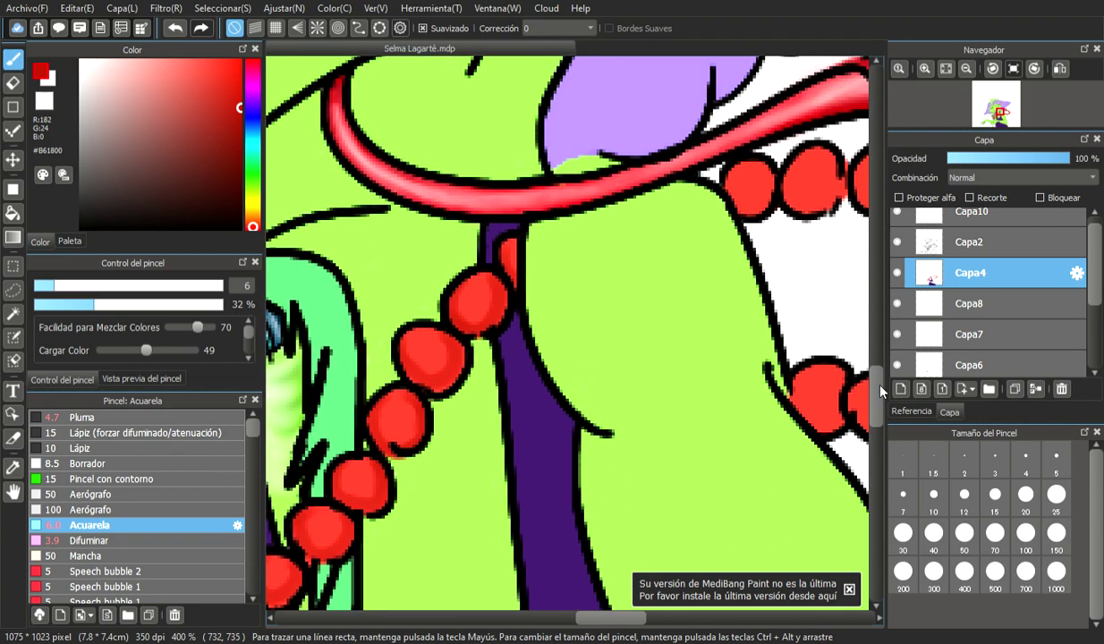
- Set the Acuarela brush size to 4.1 and shade the upper row of beads in the loop behind the shoulder
{"action": "left_click_drag", "start_coordinate": [66, 288], "coordinate": [47, 286]}
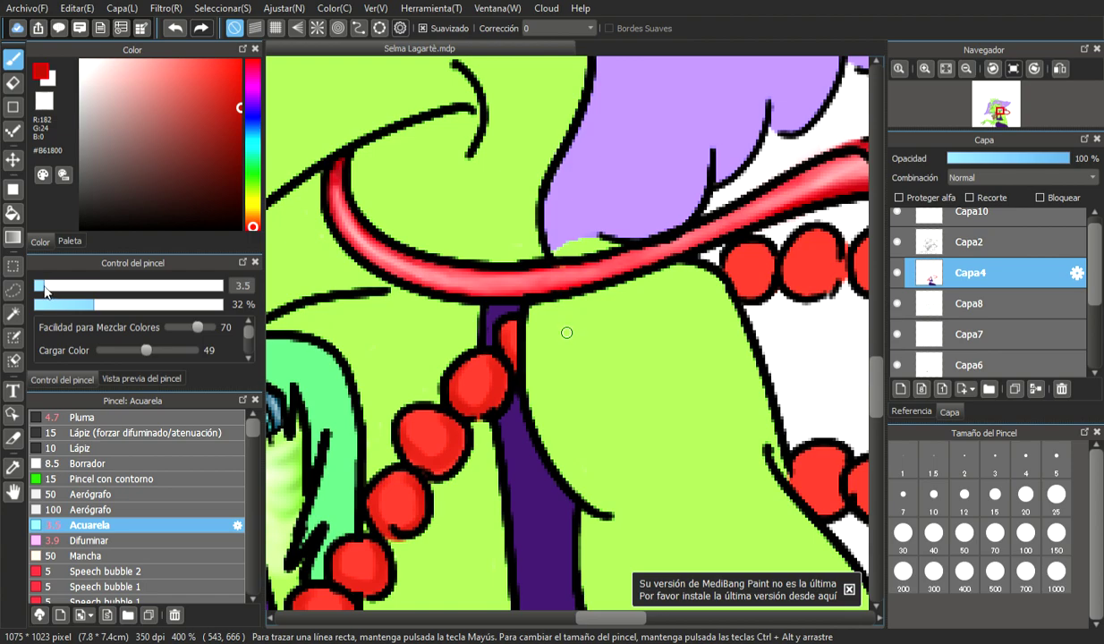
{"action": "mouse_move", "coordinate": [749, 288]}
{"action": "left_mouse_down"}
{"action": "mouse_move", "coordinate": [735, 255]}
{"action": "mouse_move", "coordinate": [742, 268]}
{"action": "mouse_move", "coordinate": [716, 284]}
{"action": "mouse_move", "coordinate": [769, 249]}
{"action": "mouse_move", "coordinate": [774, 259]}
{"action": "mouse_move", "coordinate": [758, 242]}
{"action": "mouse_move", "coordinate": [766, 273]}
{"action": "mouse_move", "coordinate": [838, 256]}
{"action": "mouse_move", "coordinate": [765, 281]}
{"action": "mouse_move", "coordinate": [760, 246]}
{"action": "mouse_move", "coordinate": [791, 278]}
{"action": "mouse_move", "coordinate": [834, 252]}
{"action": "mouse_move", "coordinate": [810, 262]}
{"action": "left_mouse_up"}
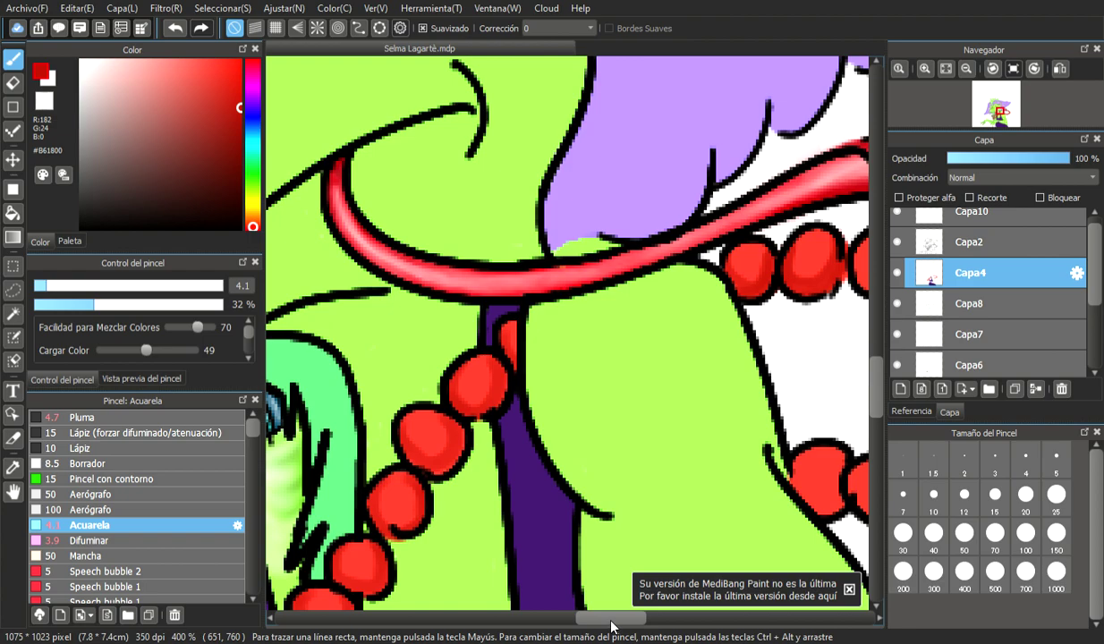
{"action": "left_click_drag", "start_coordinate": [610, 619], "coordinate": [638, 618]}
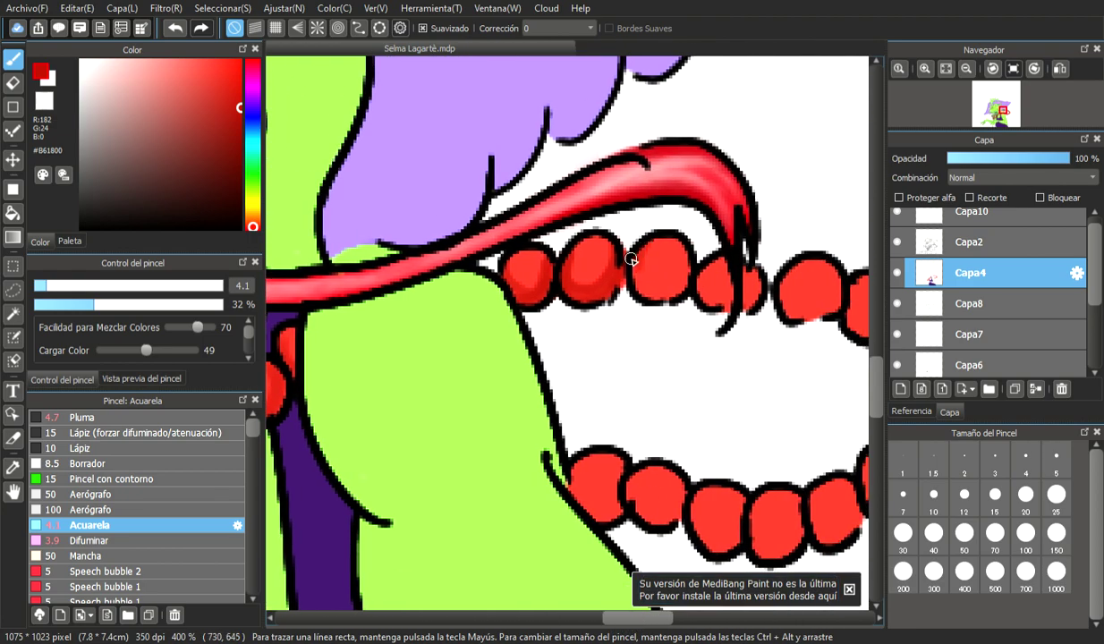
{"action": "mouse_move", "coordinate": [640, 253]}
{"action": "left_mouse_down"}
{"action": "mouse_move", "coordinate": [680, 275]}
{"action": "mouse_move", "coordinate": [685, 255]}
{"action": "mouse_move", "coordinate": [681, 288]}
{"action": "mouse_move", "coordinate": [662, 301]}
{"action": "mouse_move", "coordinate": [639, 292]}
{"action": "mouse_move", "coordinate": [632, 269]}
{"action": "mouse_move", "coordinate": [660, 291]}
{"action": "mouse_move", "coordinate": [650, 288]}
{"action": "mouse_move", "coordinate": [687, 276]}
{"action": "mouse_move", "coordinate": [671, 287]}
{"action": "mouse_move", "coordinate": [738, 280]}
{"action": "mouse_move", "coordinate": [709, 267]}
{"action": "mouse_move", "coordinate": [731, 300]}
{"action": "mouse_move", "coordinate": [700, 274]}
{"action": "mouse_move", "coordinate": [746, 300]}
{"action": "mouse_move", "coordinate": [753, 272]}
{"action": "mouse_move", "coordinate": [737, 307]}
{"action": "mouse_move", "coordinate": [755, 263]}
{"action": "left_mouse_up"}
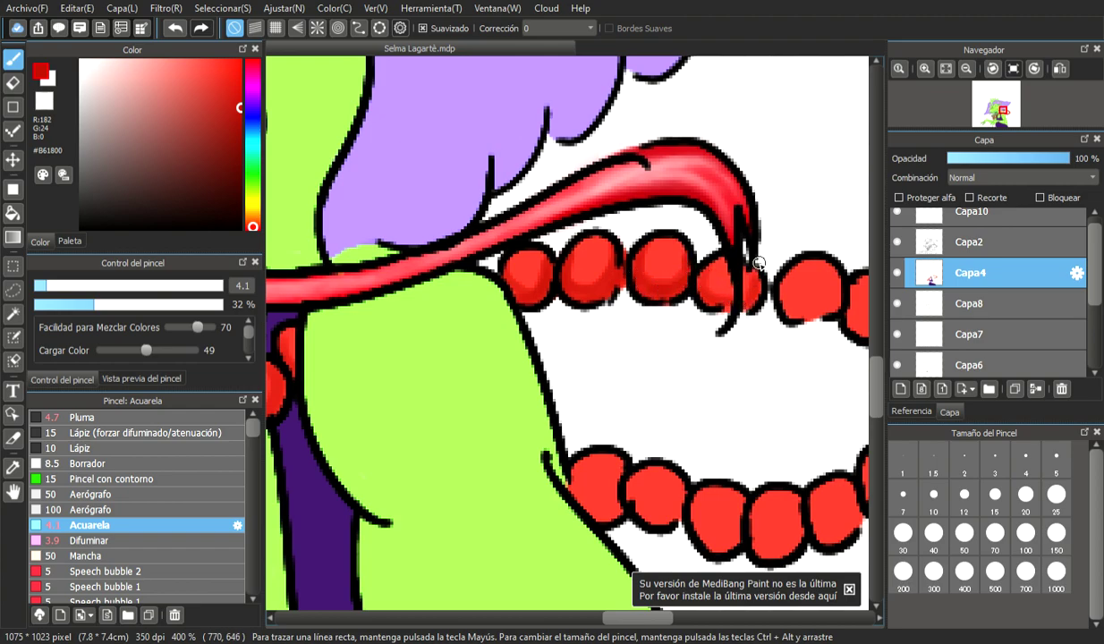
{"action": "left_click_drag", "start_coordinate": [621, 623], "coordinate": [632, 624]}
{"action": "mouse_move", "coordinate": [703, 260]}
{"action": "left_mouse_down"}
{"action": "mouse_move", "coordinate": [719, 291]}
{"action": "mouse_move", "coordinate": [690, 281]}
{"action": "mouse_move", "coordinate": [706, 316]}
{"action": "mouse_move", "coordinate": [698, 297]}
{"action": "mouse_move", "coordinate": [726, 303]}
{"action": "mouse_move", "coordinate": [697, 306]}
{"action": "mouse_move", "coordinate": [738, 294]}
{"action": "mouse_move", "coordinate": [719, 313]}
{"action": "mouse_move", "coordinate": [743, 279]}
{"action": "mouse_move", "coordinate": [707, 303]}
{"action": "mouse_move", "coordinate": [737, 260]}
{"action": "left_mouse_up"}
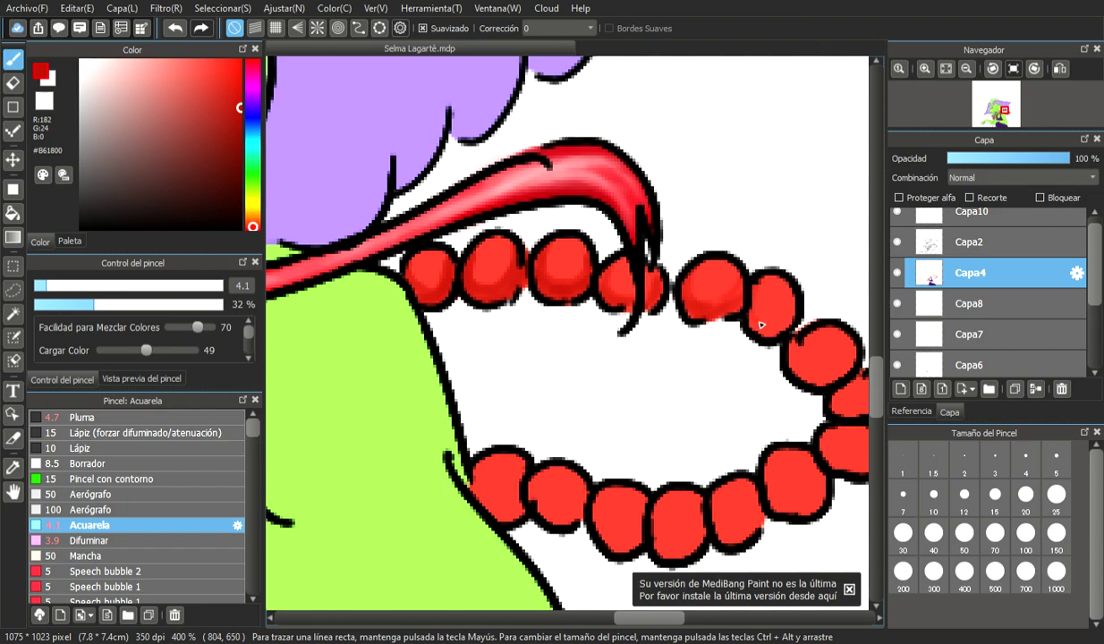
{"action": "left_click_drag", "start_coordinate": [779, 330], "coordinate": [796, 286]}
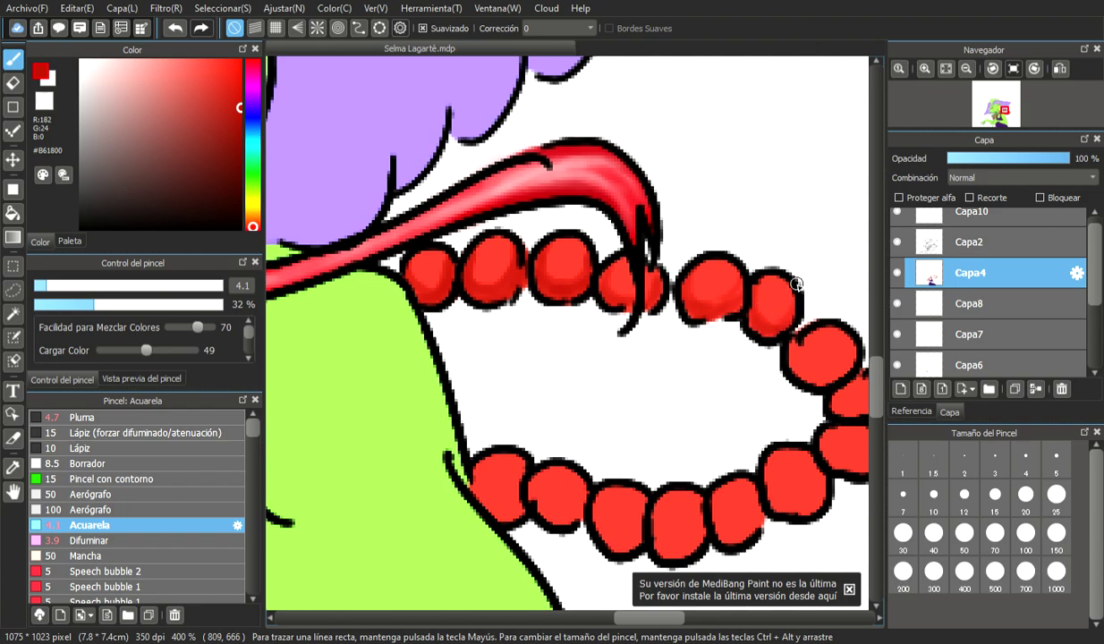
{"action": "mouse_move", "coordinate": [805, 354]}
{"action": "left_mouse_down"}
{"action": "mouse_move", "coordinate": [792, 362]}
{"action": "mouse_move", "coordinate": [847, 348]}
{"action": "mouse_move", "coordinate": [793, 365]}
{"action": "mouse_move", "coordinate": [848, 365]}
{"action": "left_mouse_up"}
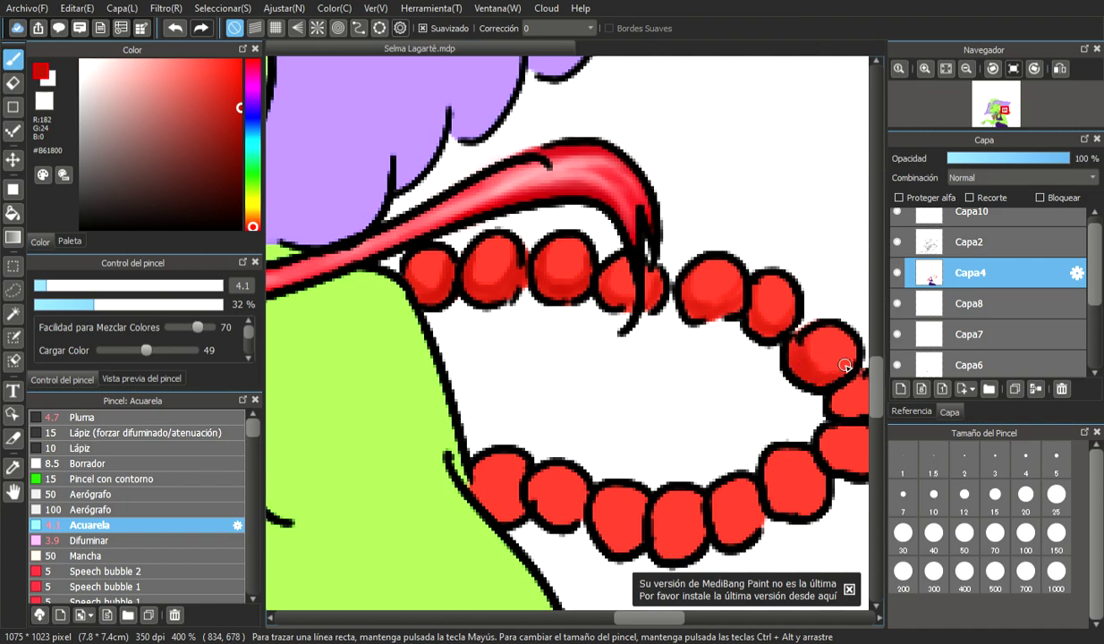
- Shade the beads around the loop's outer end and back along its lower row towards the shoulder with dark red
{"action": "left_click_drag", "start_coordinate": [672, 618], "coordinate": [693, 618]}
{"action": "mouse_move", "coordinate": [670, 383]}
{"action": "left_mouse_down"}
{"action": "mouse_move", "coordinate": [687, 414]}
{"action": "mouse_move", "coordinate": [673, 389]}
{"action": "mouse_move", "coordinate": [693, 410]}
{"action": "mouse_move", "coordinate": [660, 403]}
{"action": "mouse_move", "coordinate": [709, 399]}
{"action": "mouse_move", "coordinate": [691, 412]}
{"action": "mouse_move", "coordinate": [714, 384]}
{"action": "mouse_move", "coordinate": [715, 372]}
{"action": "mouse_move", "coordinate": [689, 410]}
{"action": "mouse_move", "coordinate": [705, 361]}
{"action": "left_mouse_up"}
{"action": "mouse_move", "coordinate": [652, 439]}
{"action": "left_mouse_down"}
{"action": "mouse_move", "coordinate": [700, 461]}
{"action": "mouse_move", "coordinate": [657, 459]}
{"action": "mouse_move", "coordinate": [701, 447]}
{"action": "mouse_move", "coordinate": [679, 466]}
{"action": "mouse_move", "coordinate": [701, 420]}
{"action": "left_mouse_up"}
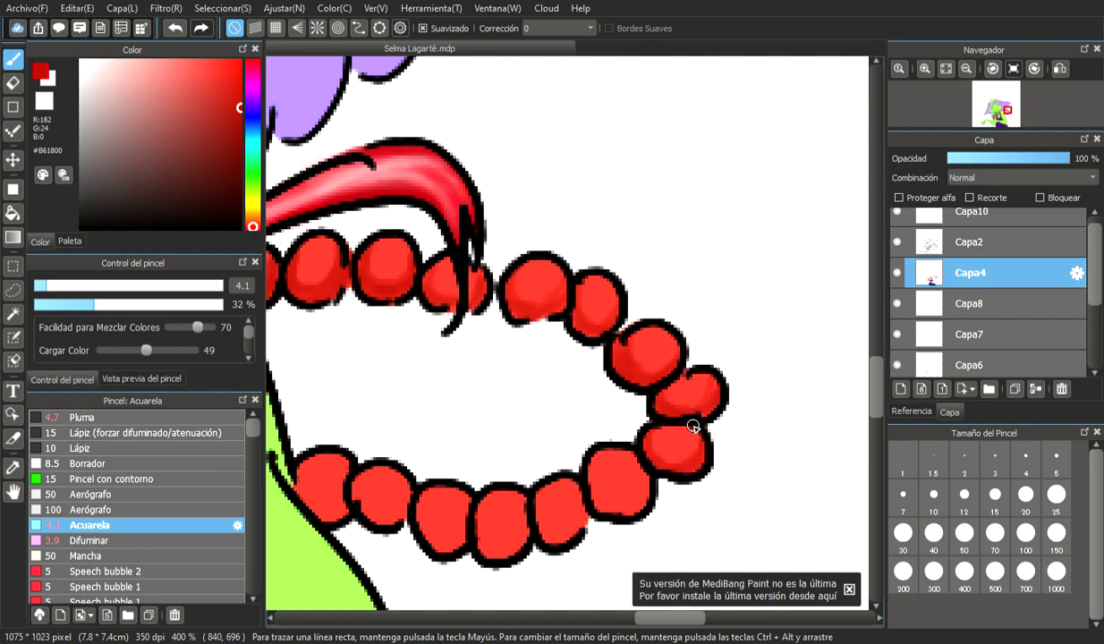
{"action": "mouse_move", "coordinate": [684, 460]}
{"action": "left_mouse_down"}
{"action": "mouse_move", "coordinate": [611, 477]}
{"action": "mouse_move", "coordinate": [608, 462]}
{"action": "mouse_move", "coordinate": [636, 449]}
{"action": "mouse_move", "coordinate": [613, 449]}
{"action": "mouse_move", "coordinate": [592, 486]}
{"action": "mouse_move", "coordinate": [613, 446]}
{"action": "mouse_move", "coordinate": [599, 493]}
{"action": "mouse_move", "coordinate": [595, 472]}
{"action": "mouse_move", "coordinate": [611, 475]}
{"action": "mouse_move", "coordinate": [622, 510]}
{"action": "mouse_move", "coordinate": [596, 479]}
{"action": "mouse_move", "coordinate": [639, 484]}
{"action": "mouse_move", "coordinate": [592, 483]}
{"action": "mouse_move", "coordinate": [624, 484]}
{"action": "mouse_move", "coordinate": [603, 507]}
{"action": "mouse_move", "coordinate": [649, 482]}
{"action": "left_mouse_up"}
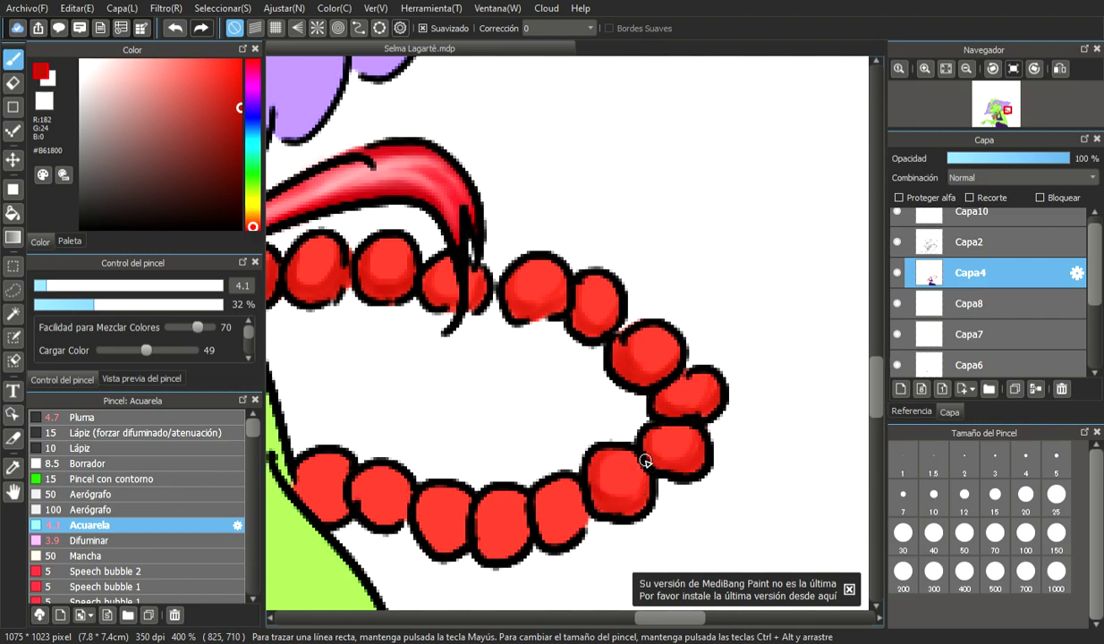
{"action": "mouse_move", "coordinate": [550, 483]}
{"action": "left_mouse_down"}
{"action": "mouse_move", "coordinate": [548, 517]}
{"action": "mouse_move", "coordinate": [546, 482]}
{"action": "mouse_move", "coordinate": [562, 523]}
{"action": "mouse_move", "coordinate": [544, 495]}
{"action": "mouse_move", "coordinate": [579, 507]}
{"action": "mouse_move", "coordinate": [537, 494]}
{"action": "mouse_move", "coordinate": [578, 515]}
{"action": "mouse_move", "coordinate": [578, 528]}
{"action": "mouse_move", "coordinate": [550, 540]}
{"action": "mouse_move", "coordinate": [586, 504]}
{"action": "left_mouse_up"}
{"action": "mouse_move", "coordinate": [484, 509]}
{"action": "left_mouse_down"}
{"action": "mouse_move", "coordinate": [511, 513]}
{"action": "mouse_move", "coordinate": [485, 527]}
{"action": "mouse_move", "coordinate": [510, 512]}
{"action": "mouse_move", "coordinate": [513, 543]}
{"action": "left_mouse_up"}
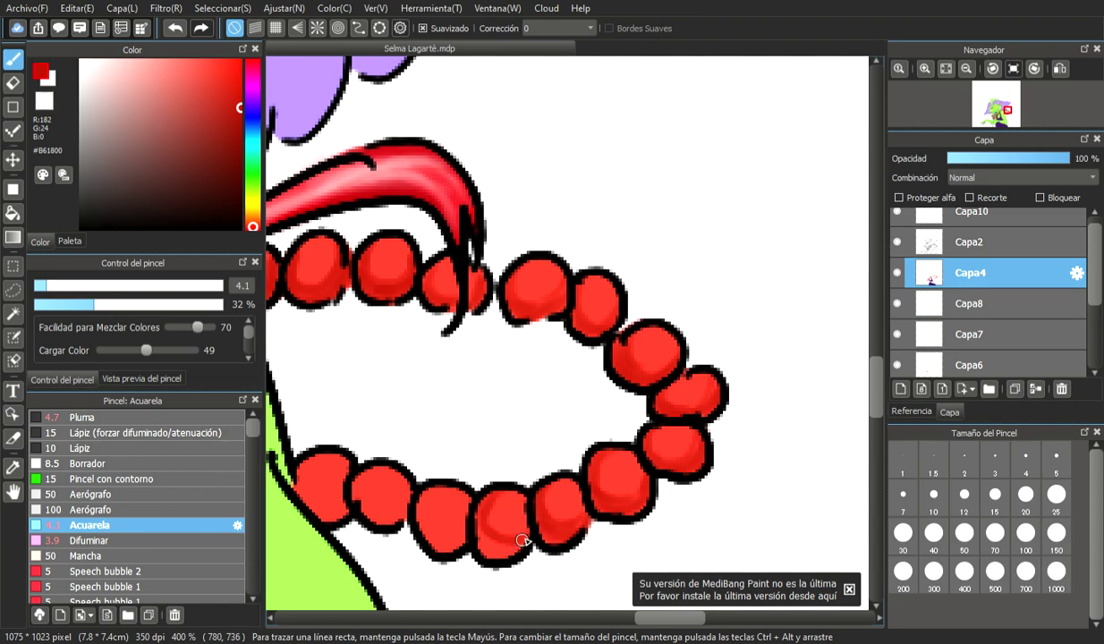
{"action": "mouse_move", "coordinate": [488, 490]}
{"action": "left_mouse_down"}
{"action": "mouse_move", "coordinate": [508, 525]}
{"action": "mouse_move", "coordinate": [496, 548]}
{"action": "mouse_move", "coordinate": [481, 522]}
{"action": "mouse_move", "coordinate": [518, 545]}
{"action": "left_mouse_up"}
{"action": "mouse_move", "coordinate": [454, 489]}
{"action": "left_mouse_down"}
{"action": "mouse_move", "coordinate": [426, 495]}
{"action": "mouse_move", "coordinate": [441, 494]}
{"action": "mouse_move", "coordinate": [422, 513]}
{"action": "mouse_move", "coordinate": [439, 504]}
{"action": "mouse_move", "coordinate": [438, 534]}
{"action": "mouse_move", "coordinate": [434, 493]}
{"action": "mouse_move", "coordinate": [433, 541]}
{"action": "mouse_move", "coordinate": [426, 501]}
{"action": "mouse_move", "coordinate": [454, 534]}
{"action": "left_mouse_up"}
{"action": "mouse_move", "coordinate": [385, 466]}
{"action": "left_mouse_down"}
{"action": "mouse_move", "coordinate": [362, 493]}
{"action": "mouse_move", "coordinate": [373, 498]}
{"action": "left_mouse_up"}
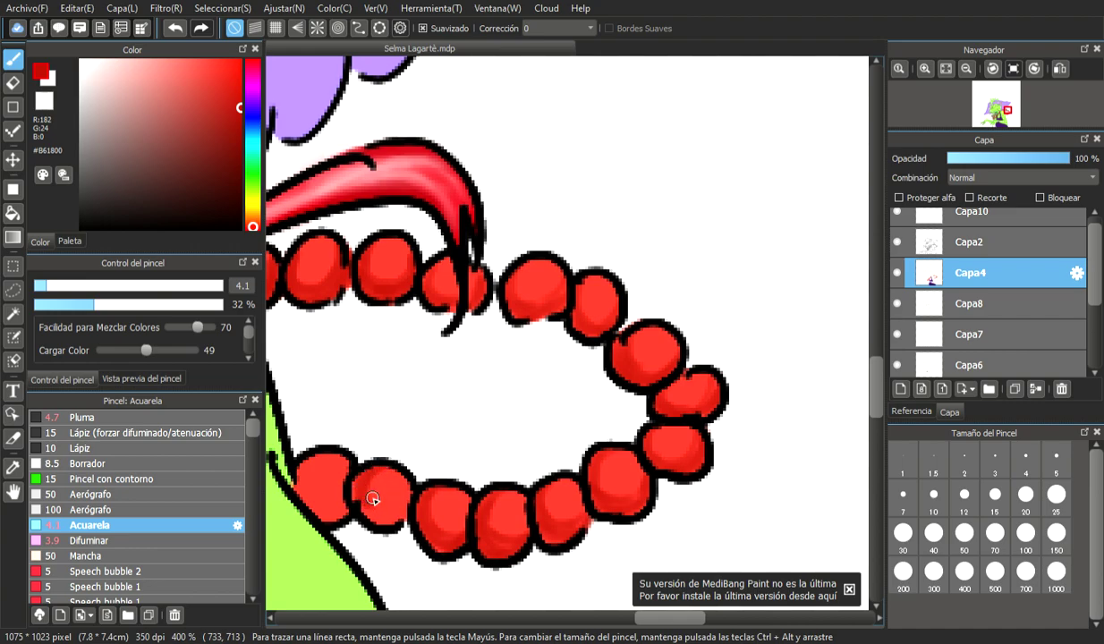
{"action": "left_click", "coordinate": [980, 243]}
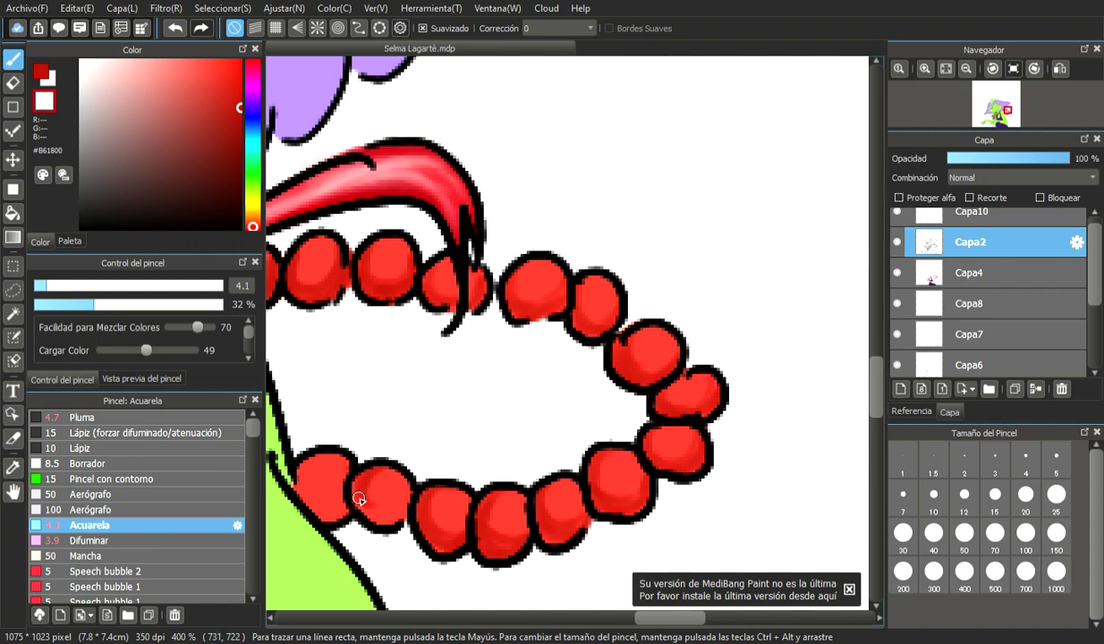
{"action": "left_click", "coordinate": [899, 273]}
{"action": "left_click", "coordinate": [899, 273]}
{"action": "left_click", "coordinate": [1002, 274]}
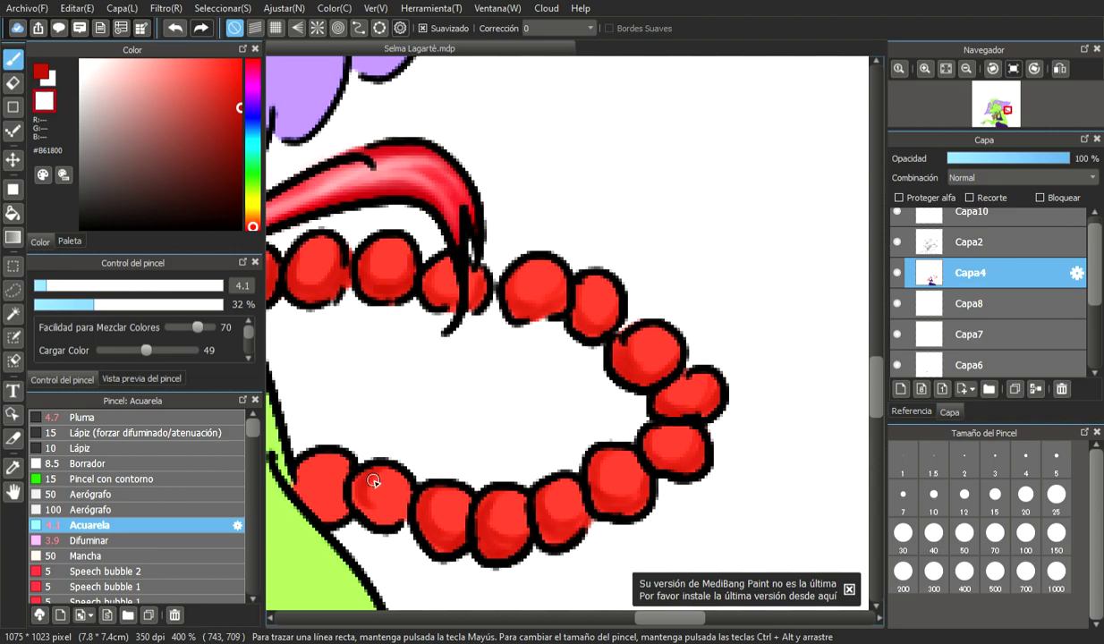
{"action": "left_click_drag", "start_coordinate": [358, 493], "coordinate": [376, 496]}
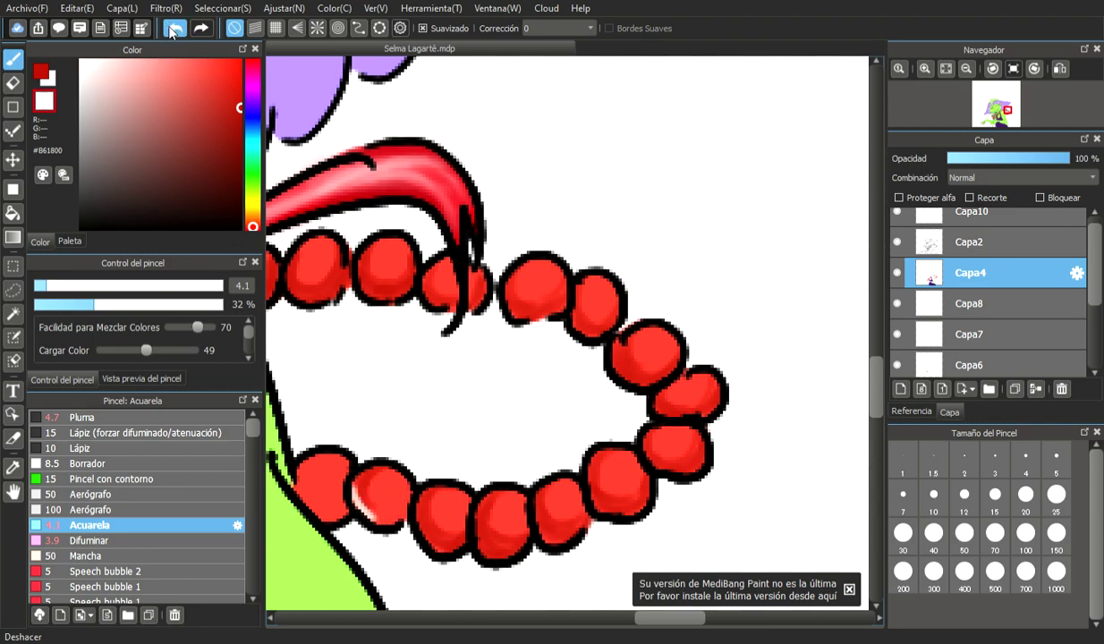
{"action": "left_click", "coordinate": [41, 72]}
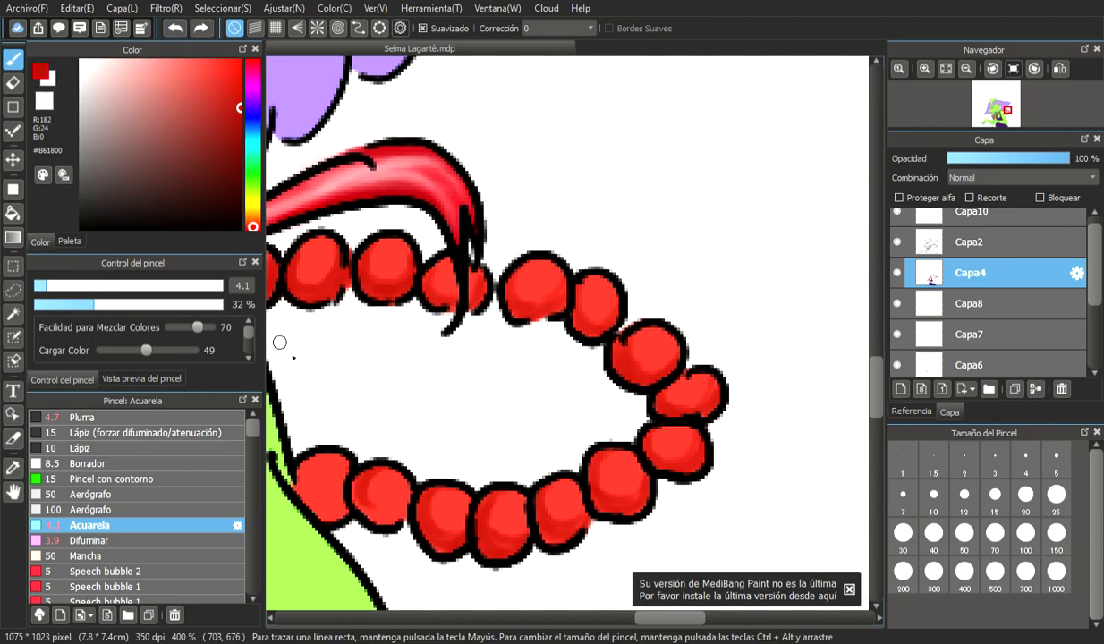
- Shade the last two lower-row beads beside the shoulder with dark red, and review the whole drawing
{"action": "left_click_drag", "start_coordinate": [369, 509], "coordinate": [405, 483]}
{"action": "mouse_move", "coordinate": [321, 460]}
{"action": "left_mouse_down"}
{"action": "mouse_move", "coordinate": [304, 481]}
{"action": "mouse_move", "coordinate": [325, 461]}
{"action": "mouse_move", "coordinate": [321, 485]}
{"action": "mouse_move", "coordinate": [306, 500]}
{"action": "mouse_move", "coordinate": [304, 460]}
{"action": "mouse_move", "coordinate": [342, 507]}
{"action": "mouse_move", "coordinate": [331, 517]}
{"action": "mouse_move", "coordinate": [317, 504]}
{"action": "mouse_move", "coordinate": [341, 490]}
{"action": "left_mouse_up"}
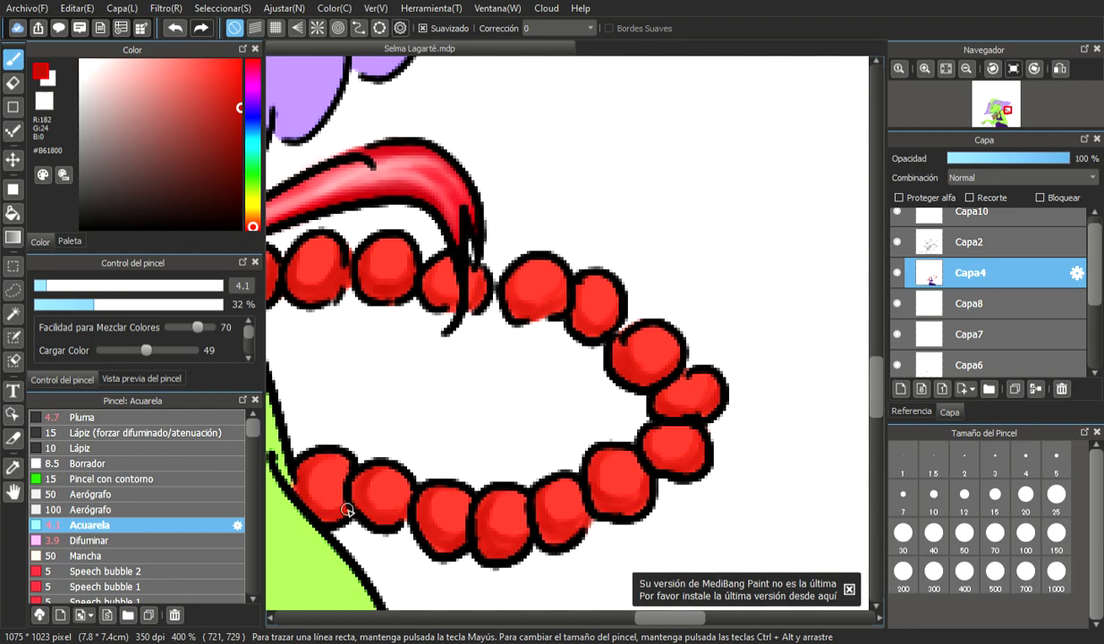
{"action": "scroll", "coordinate": [385, 482], "scroll_direction": "down", "scroll_amount": 5}
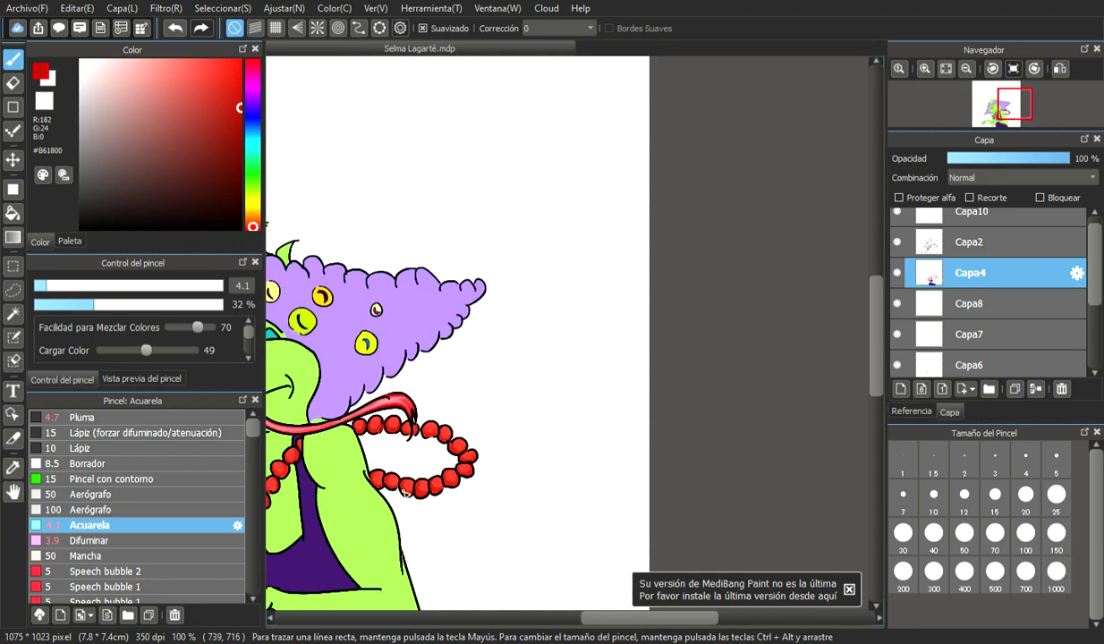
{"action": "left_click_drag", "start_coordinate": [648, 622], "coordinate": [592, 619]}
{"action": "scroll", "coordinate": [561, 556], "scroll_direction": "down", "scroll_amount": 2}
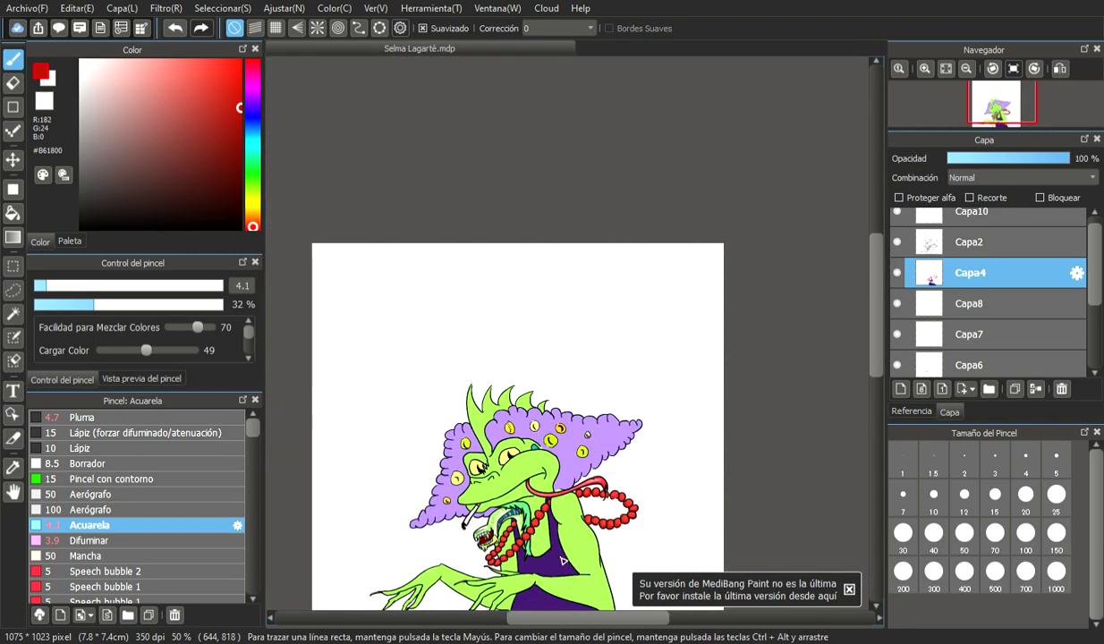
{"action": "left_click_drag", "start_coordinate": [878, 361], "coordinate": [879, 389]}
{"action": "scroll", "coordinate": [573, 402], "scroll_direction": "down", "scroll_amount": 1}
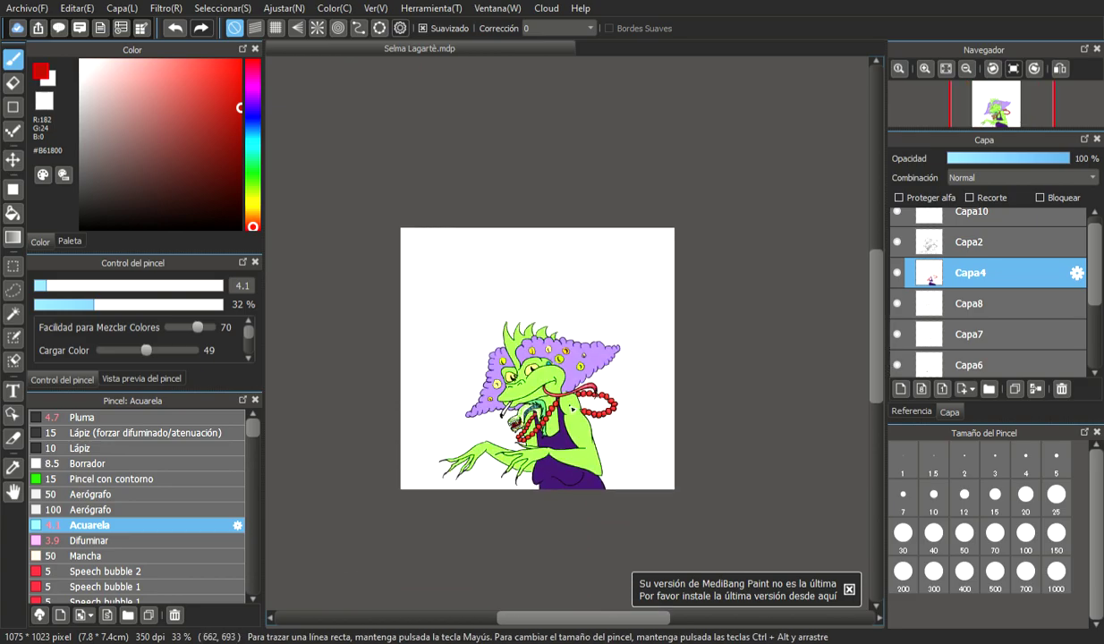
- Choose the deeper red #7A1000 and darken the edges of the upper inner-strand beads at brush size 3.3
{"action": "scroll", "coordinate": [566, 415], "scroll_direction": "up", "scroll_amount": 5}
{"action": "scroll", "coordinate": [341, 472], "scroll_direction": "up", "scroll_amount": 4}
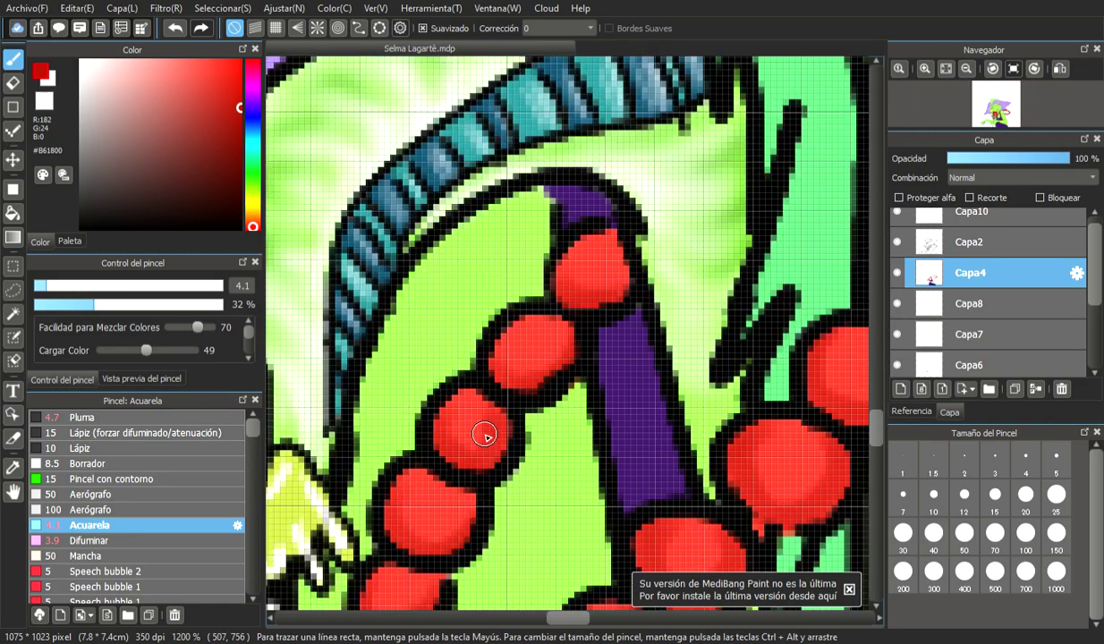
{"action": "left_click_drag", "start_coordinate": [243, 134], "coordinate": [241, 150]}
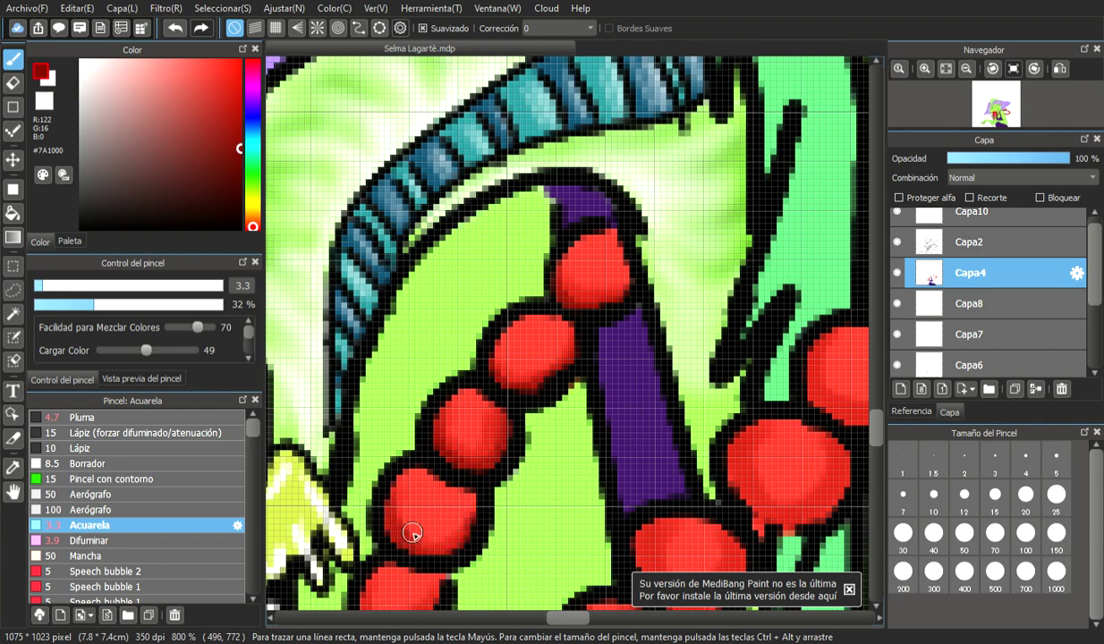
{"action": "scroll", "coordinate": [766, 351], "scroll_direction": "down", "scroll_amount": 7}
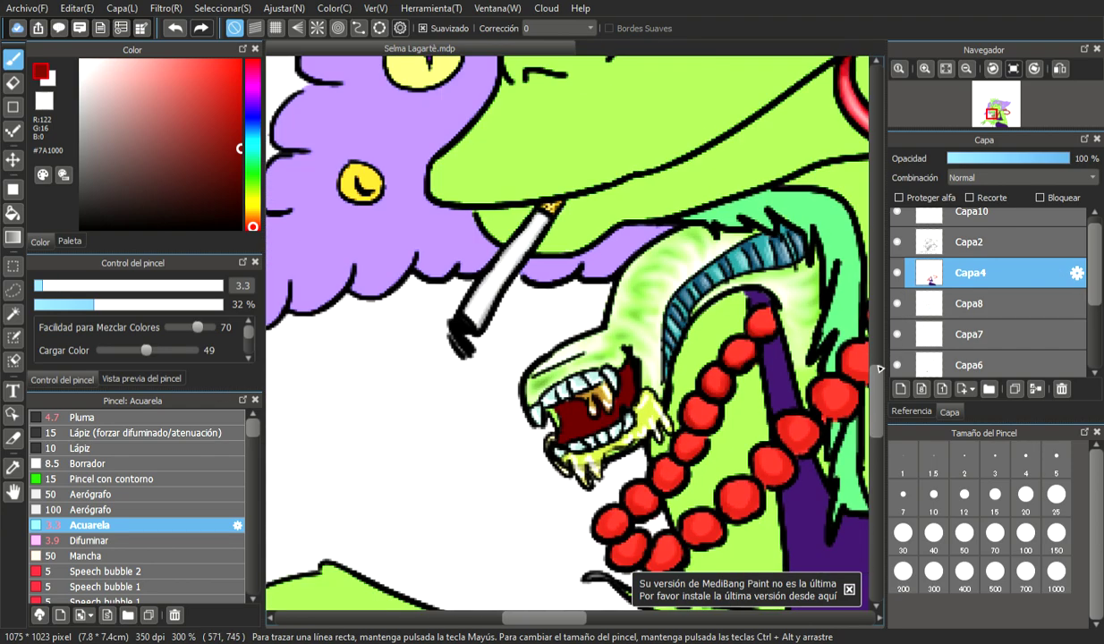
{"action": "scroll", "coordinate": [671, 513], "scroll_direction": "down", "scroll_amount": 2}
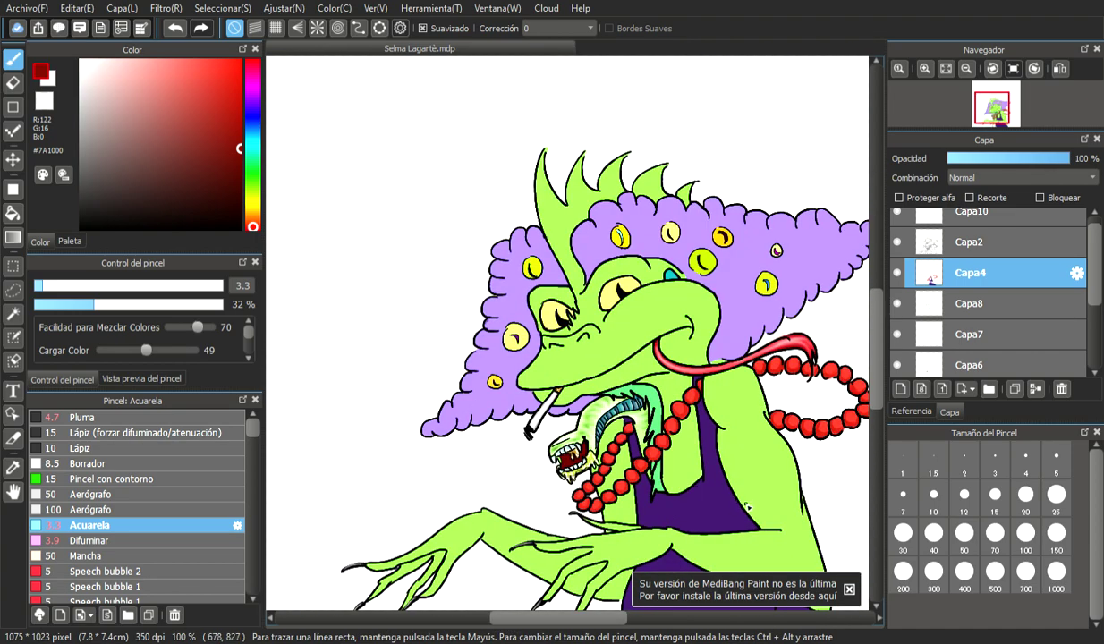
- Darken the remaining inner-strand beads and those at the bottom of the loop with #7A1000 at brush size 4.1
{"action": "scroll", "coordinate": [745, 507], "scroll_direction": "up", "scroll_amount": 4}
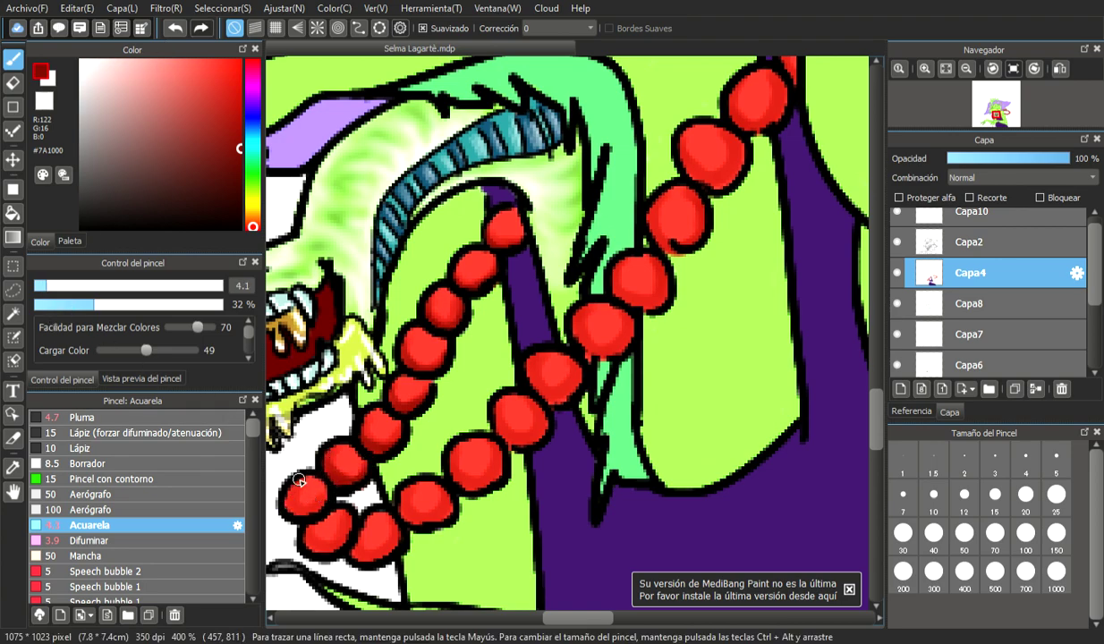
{"action": "mouse_move", "coordinate": [301, 504]}
{"action": "left_mouse_down"}
{"action": "mouse_move", "coordinate": [332, 487]}
{"action": "mouse_move", "coordinate": [313, 544]}
{"action": "mouse_move", "coordinate": [307, 537]}
{"action": "mouse_move", "coordinate": [312, 525]}
{"action": "mouse_move", "coordinate": [326, 534]}
{"action": "mouse_move", "coordinate": [307, 537]}
{"action": "mouse_move", "coordinate": [334, 531]}
{"action": "mouse_move", "coordinate": [308, 540]}
{"action": "mouse_move", "coordinate": [350, 521]}
{"action": "mouse_move", "coordinate": [346, 540]}
{"action": "mouse_move", "coordinate": [358, 509]}
{"action": "mouse_move", "coordinate": [365, 549]}
{"action": "mouse_move", "coordinate": [357, 544]}
{"action": "mouse_move", "coordinate": [378, 554]}
{"action": "mouse_move", "coordinate": [382, 537]}
{"action": "mouse_move", "coordinate": [372, 555]}
{"action": "mouse_move", "coordinate": [396, 536]}
{"action": "left_mouse_up"}
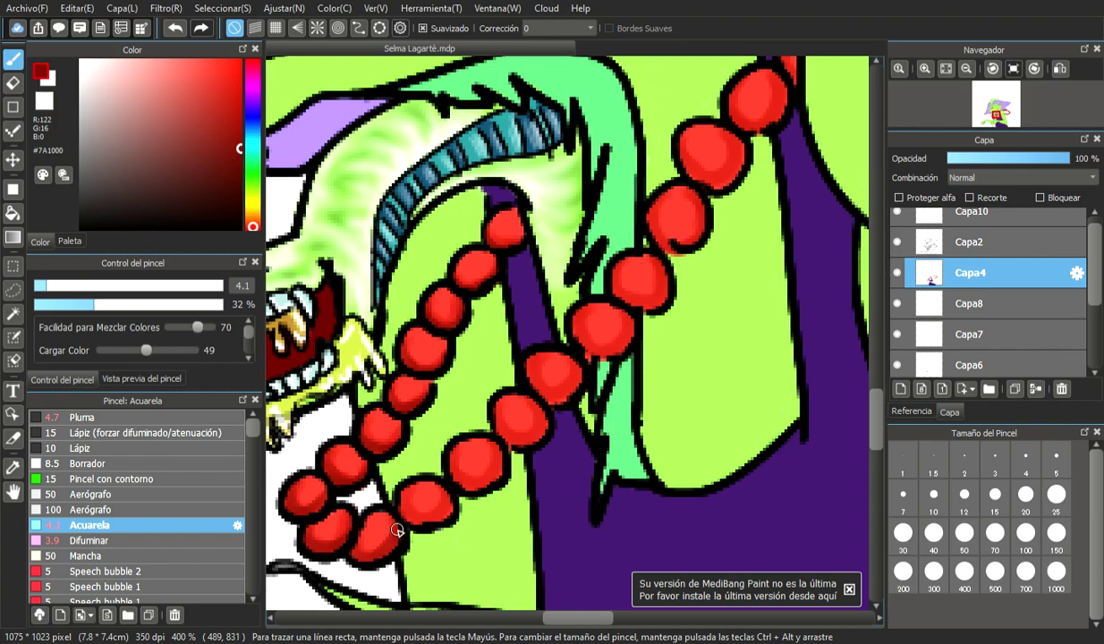
{"action": "scroll", "coordinate": [535, 293], "scroll_direction": "down", "scroll_amount": 5}
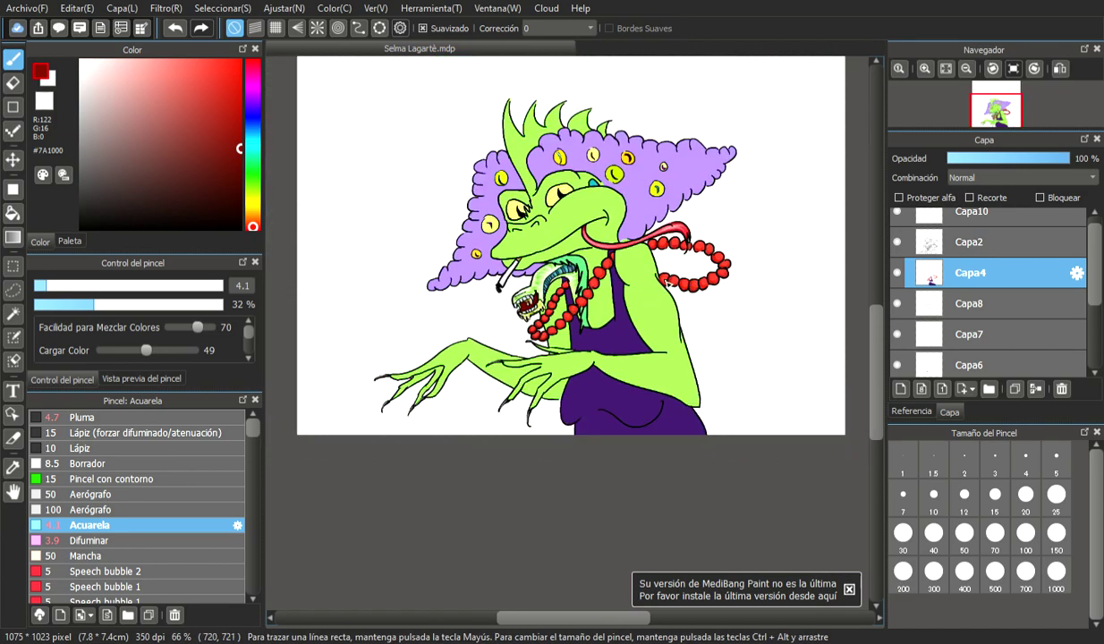
{"action": "scroll", "coordinate": [679, 282], "scroll_direction": "down", "scroll_amount": 1}
{"action": "scroll", "coordinate": [668, 266], "scroll_direction": "down", "scroll_amount": 2}
- Darken the lower beads of the outer front strand, up to the turquoise fur, with #7A1000 at brush size 6.6
{"action": "scroll", "coordinate": [481, 385], "scroll_direction": "up", "scroll_amount": 6}
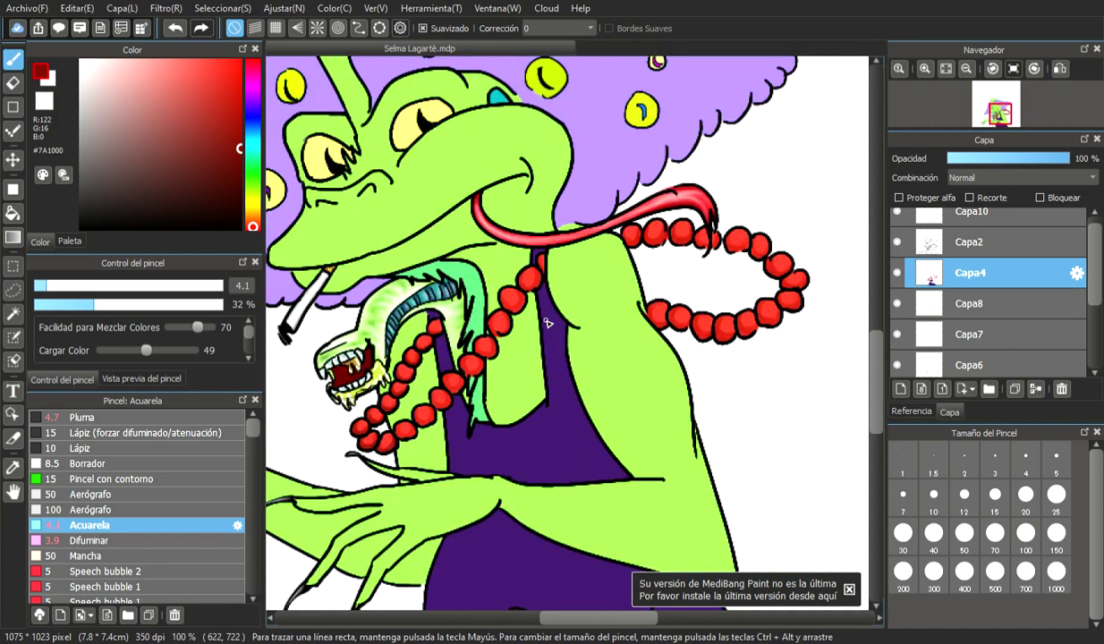
{"action": "scroll", "coordinate": [482, 386], "scroll_direction": "up", "scroll_amount": 1}
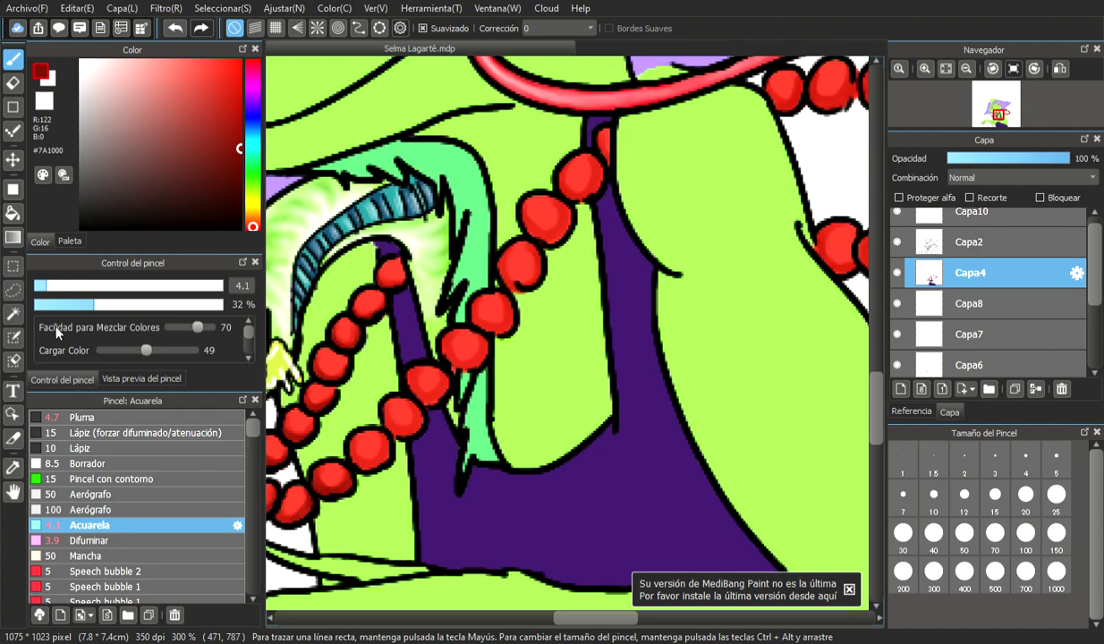
{"action": "mouse_move", "coordinate": [358, 446]}
{"action": "left_mouse_down"}
{"action": "mouse_move", "coordinate": [389, 452]}
{"action": "mouse_move", "coordinate": [381, 417]}
{"action": "mouse_move", "coordinate": [412, 402]}
{"action": "left_mouse_up"}
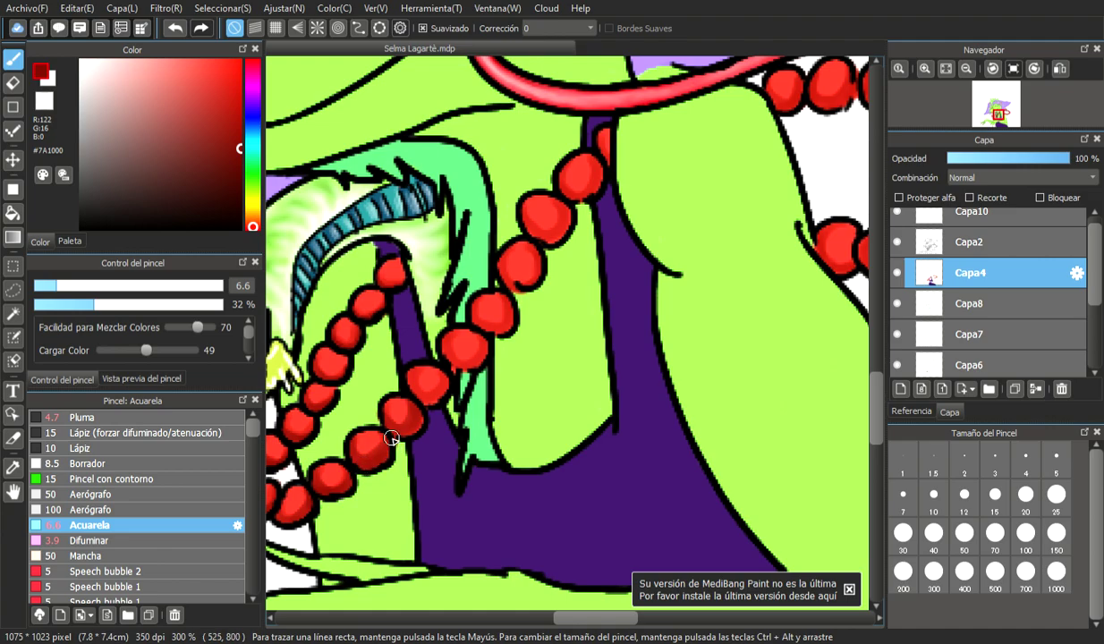
{"action": "scroll", "coordinate": [392, 437], "scroll_direction": "down", "scroll_amount": 5}
{"action": "scroll", "coordinate": [429, 441], "scroll_direction": "up", "scroll_amount": 6}
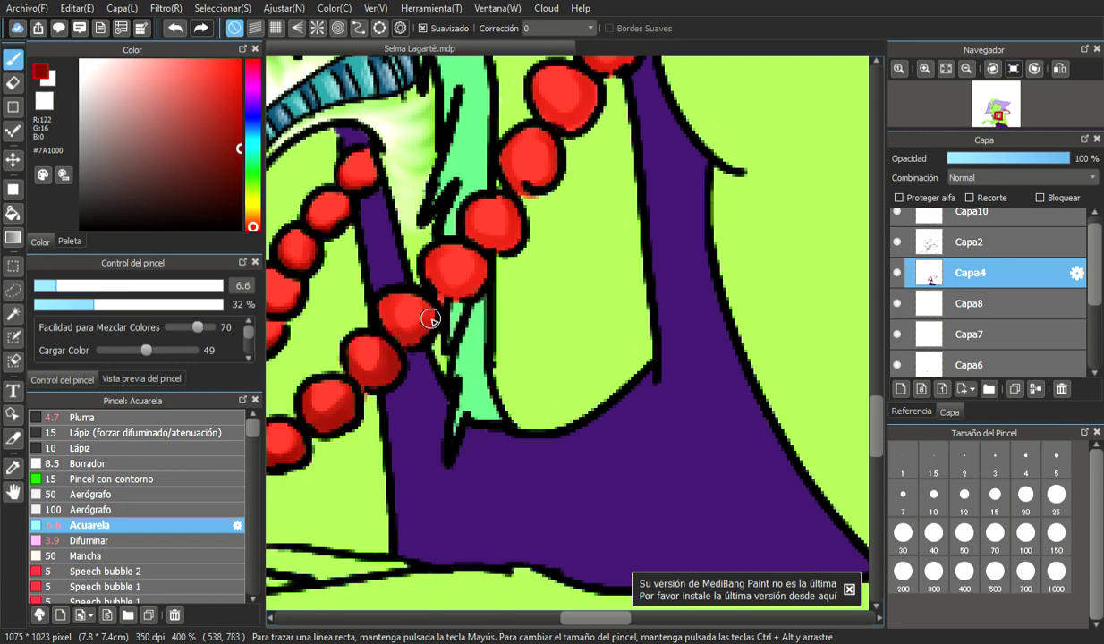
{"action": "mouse_move", "coordinate": [451, 288]}
{"action": "left_mouse_down"}
{"action": "mouse_move", "coordinate": [475, 284]}
{"action": "mouse_move", "coordinate": [475, 262]}
{"action": "left_mouse_up"}
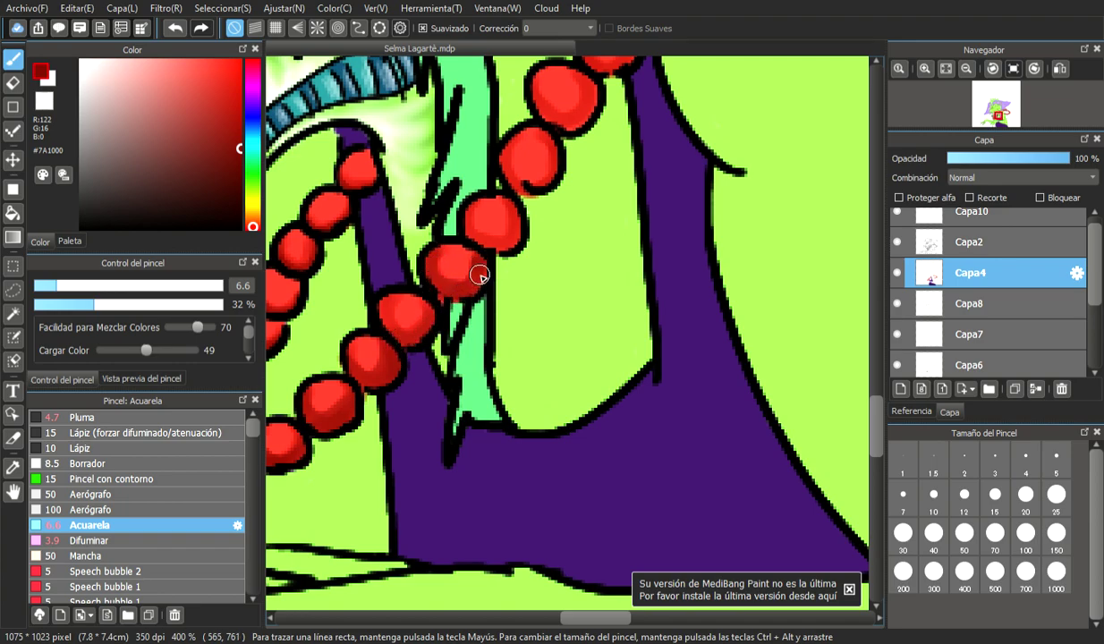
{"action": "mouse_move", "coordinate": [377, 309]}
{"action": "left_mouse_down"}
{"action": "mouse_move", "coordinate": [392, 316]}
{"action": "mouse_move", "coordinate": [389, 331]}
{"action": "mouse_move", "coordinate": [418, 333]}
{"action": "left_mouse_up"}
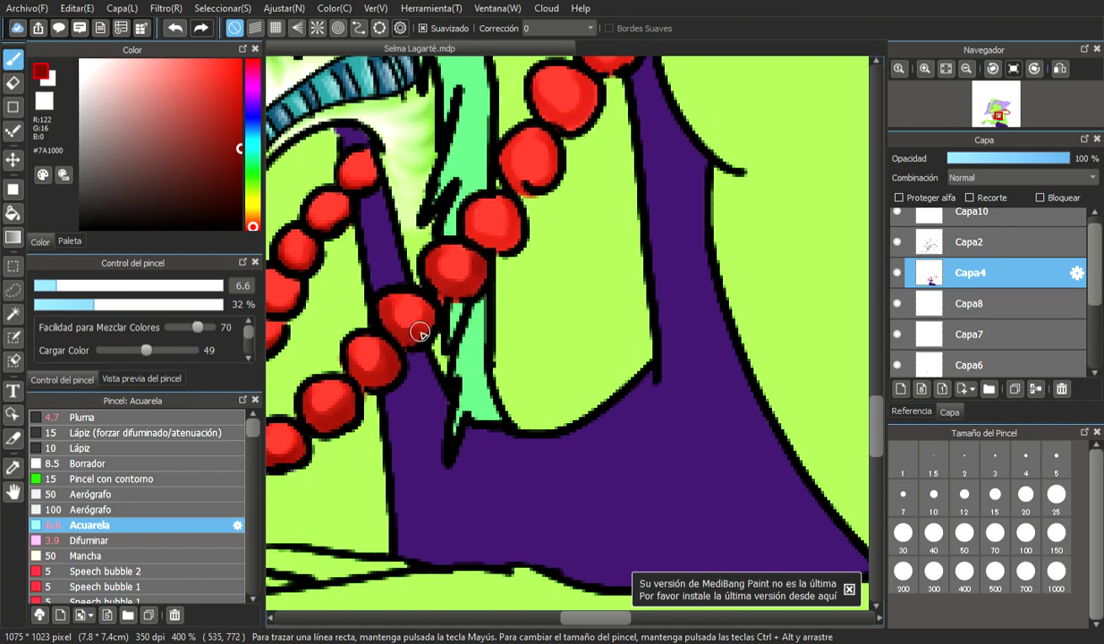
- Darken the remaining upper beads of the outer front strand, up to the purple strap below the tongue, with #7A1000
{"action": "mouse_move", "coordinate": [471, 219]}
{"action": "left_mouse_down"}
{"action": "mouse_move", "coordinate": [475, 238]}
{"action": "mouse_move", "coordinate": [503, 246]}
{"action": "mouse_move", "coordinate": [517, 226]}
{"action": "left_mouse_up"}
{"action": "mouse_move", "coordinate": [524, 143]}
{"action": "left_mouse_down"}
{"action": "mouse_move", "coordinate": [516, 179]}
{"action": "mouse_move", "coordinate": [540, 181]}
{"action": "mouse_move", "coordinate": [559, 118]}
{"action": "mouse_move", "coordinate": [542, 99]}
{"action": "mouse_move", "coordinate": [540, 110]}
{"action": "mouse_move", "coordinate": [563, 124]}
{"action": "mouse_move", "coordinate": [580, 120]}
{"action": "mouse_move", "coordinate": [573, 79]}
{"action": "left_mouse_up"}
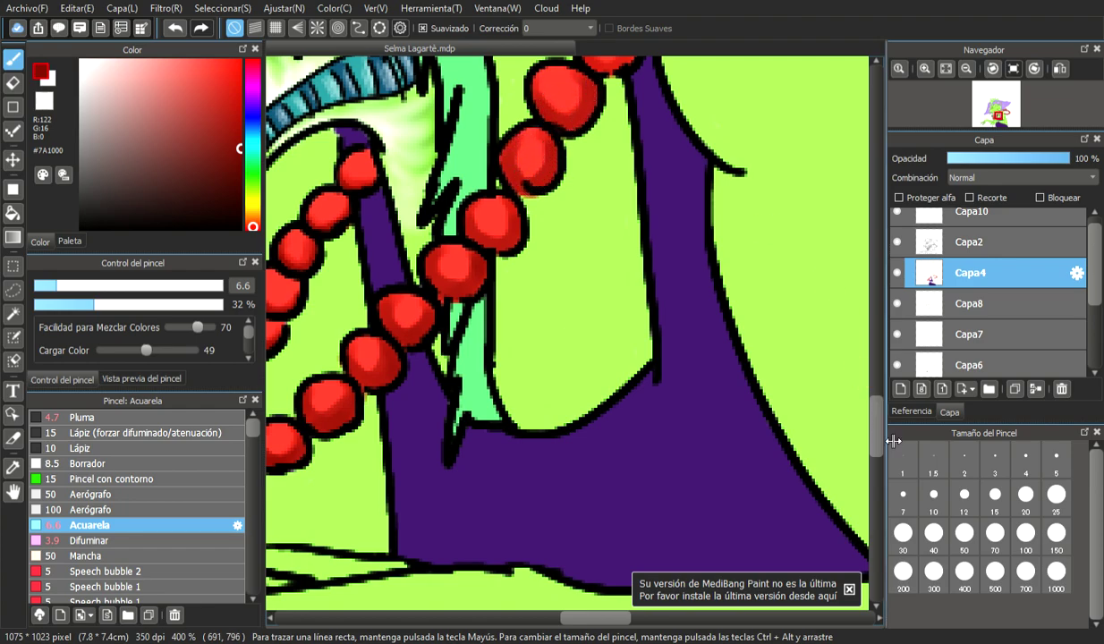
{"action": "scroll", "coordinate": [877, 444], "scroll_direction": "up", "scroll_amount": 5}
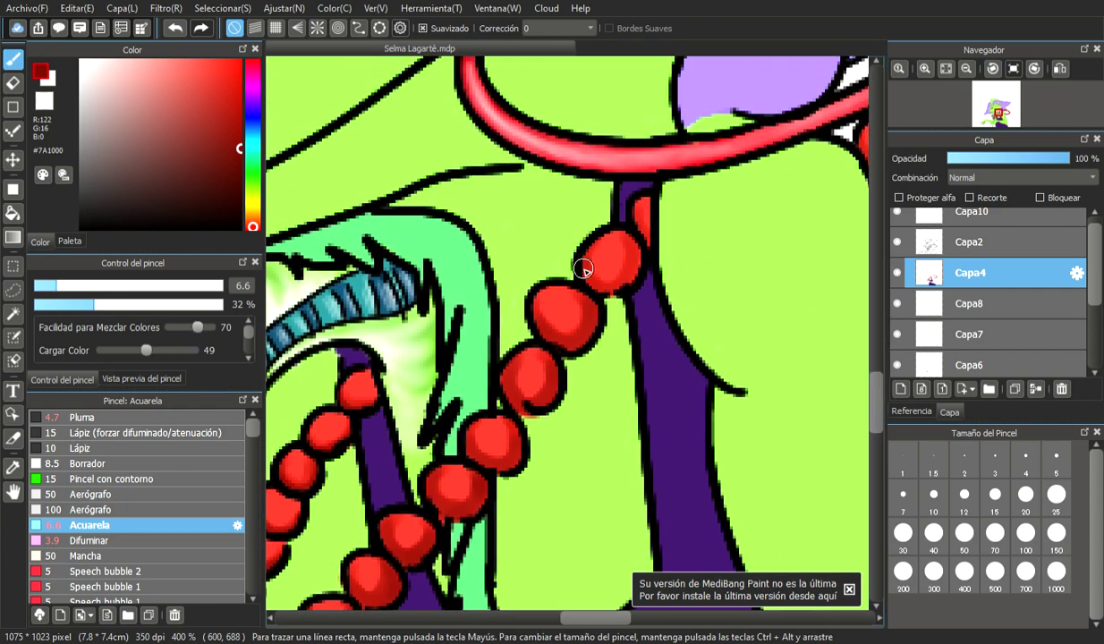
{"action": "left_click_drag", "start_coordinate": [615, 285], "coordinate": [643, 234]}
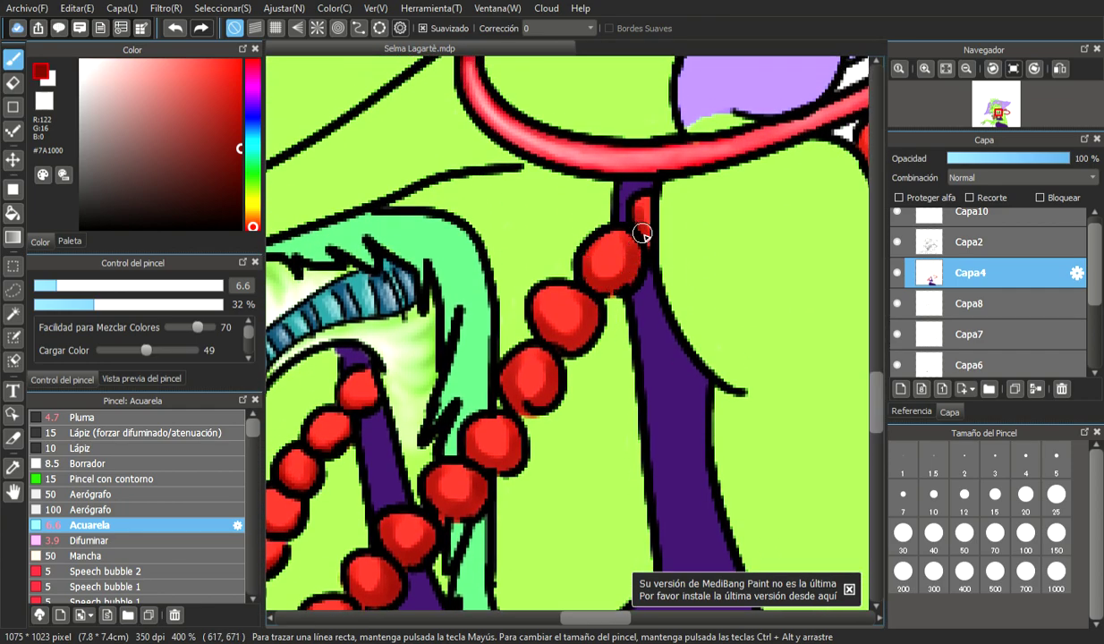
- Deepen the shading on the upper row, outer end and lower row of the bead loop behind the shoulder with #7A1000
{"action": "left_click_drag", "start_coordinate": [587, 618], "coordinate": [633, 618]}
{"action": "mouse_move", "coordinate": [489, 145]}
{"action": "left_mouse_down"}
{"action": "mouse_move", "coordinate": [528, 121]}
{"action": "mouse_move", "coordinate": [570, 163]}
{"action": "mouse_move", "coordinate": [597, 119]}
{"action": "mouse_move", "coordinate": [630, 135]}
{"action": "mouse_move", "coordinate": [623, 116]}
{"action": "mouse_move", "coordinate": [618, 141]}
{"action": "mouse_move", "coordinate": [635, 161]}
{"action": "mouse_move", "coordinate": [656, 148]}
{"action": "mouse_move", "coordinate": [661, 126]}
{"action": "mouse_move", "coordinate": [716, 150]}
{"action": "mouse_move", "coordinate": [683, 138]}
{"action": "mouse_move", "coordinate": [698, 169]}
{"action": "mouse_move", "coordinate": [722, 163]}
{"action": "mouse_move", "coordinate": [733, 137]}
{"action": "mouse_move", "coordinate": [761, 161]}
{"action": "mouse_move", "coordinate": [779, 157]}
{"action": "mouse_move", "coordinate": [743, 152]}
{"action": "mouse_move", "coordinate": [731, 166]}
{"action": "mouse_move", "coordinate": [763, 143]}
{"action": "mouse_move", "coordinate": [771, 170]}
{"action": "mouse_move", "coordinate": [794, 174]}
{"action": "mouse_move", "coordinate": [817, 157]}
{"action": "mouse_move", "coordinate": [791, 174]}
{"action": "left_mouse_up"}
{"action": "left_click_drag", "start_coordinate": [663, 618], "coordinate": [682, 625]}
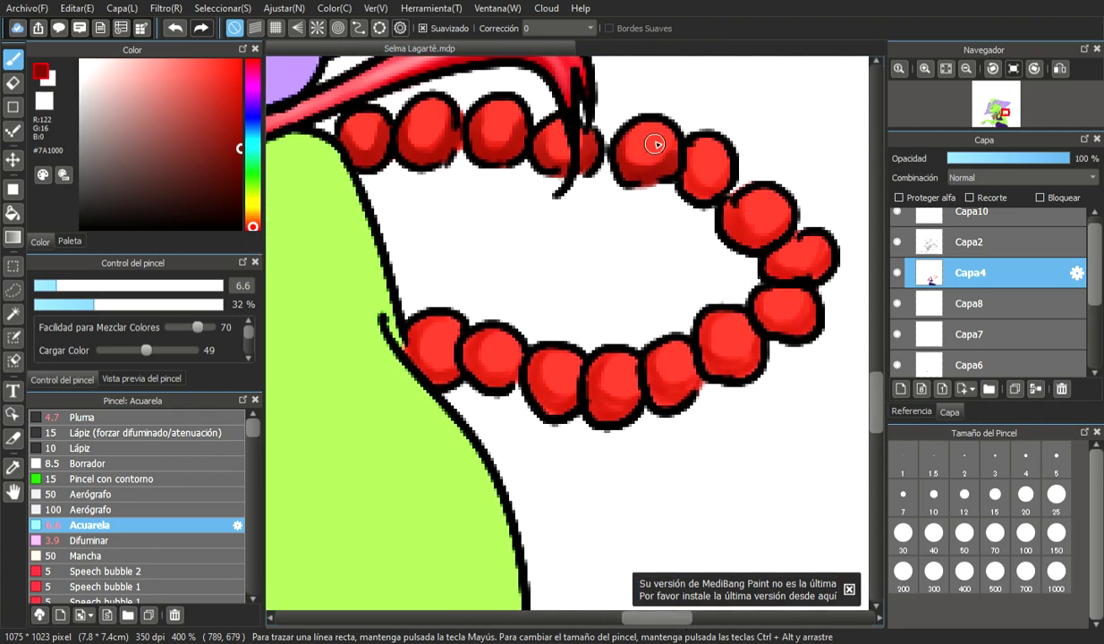
{"action": "mouse_move", "coordinate": [710, 190]}
{"action": "left_mouse_down"}
{"action": "mouse_move", "coordinate": [728, 159]}
{"action": "mouse_move", "coordinate": [690, 148]}
{"action": "mouse_move", "coordinate": [697, 182]}
{"action": "left_mouse_up"}
{"action": "mouse_move", "coordinate": [747, 217]}
{"action": "left_mouse_down"}
{"action": "mouse_move", "coordinate": [759, 246]}
{"action": "mouse_move", "coordinate": [764, 230]}
{"action": "mouse_move", "coordinate": [738, 216]}
{"action": "mouse_move", "coordinate": [759, 238]}
{"action": "mouse_move", "coordinate": [789, 209]}
{"action": "mouse_move", "coordinate": [775, 215]}
{"action": "mouse_move", "coordinate": [773, 271]}
{"action": "mouse_move", "coordinate": [771, 255]}
{"action": "mouse_move", "coordinate": [810, 269]}
{"action": "mouse_move", "coordinate": [829, 260]}
{"action": "mouse_move", "coordinate": [818, 274]}
{"action": "mouse_move", "coordinate": [803, 247]}
{"action": "left_mouse_up"}
{"action": "mouse_move", "coordinate": [755, 327]}
{"action": "left_mouse_down"}
{"action": "mouse_move", "coordinate": [805, 296]}
{"action": "mouse_move", "coordinate": [795, 330]}
{"action": "mouse_move", "coordinate": [809, 307]}
{"action": "mouse_move", "coordinate": [726, 343]}
{"action": "mouse_move", "coordinate": [706, 335]}
{"action": "mouse_move", "coordinate": [706, 323]}
{"action": "mouse_move", "coordinate": [744, 357]}
{"action": "mouse_move", "coordinate": [725, 352]}
{"action": "mouse_move", "coordinate": [719, 371]}
{"action": "mouse_move", "coordinate": [755, 348]}
{"action": "mouse_move", "coordinate": [718, 367]}
{"action": "mouse_move", "coordinate": [703, 362]}
{"action": "mouse_move", "coordinate": [750, 329]}
{"action": "mouse_move", "coordinate": [663, 374]}
{"action": "mouse_move", "coordinate": [649, 362]}
{"action": "mouse_move", "coordinate": [646, 377]}
{"action": "mouse_move", "coordinate": [679, 377]}
{"action": "mouse_move", "coordinate": [652, 383]}
{"action": "mouse_move", "coordinate": [694, 383]}
{"action": "mouse_move", "coordinate": [668, 398]}
{"action": "mouse_move", "coordinate": [601, 375]}
{"action": "mouse_move", "coordinate": [594, 362]}
{"action": "mouse_move", "coordinate": [600, 399]}
{"action": "mouse_move", "coordinate": [589, 403]}
{"action": "mouse_move", "coordinate": [600, 385]}
{"action": "mouse_move", "coordinate": [623, 409]}
{"action": "mouse_move", "coordinate": [593, 397]}
{"action": "mouse_move", "coordinate": [624, 396]}
{"action": "mouse_move", "coordinate": [627, 413]}
{"action": "mouse_move", "coordinate": [592, 352]}
{"action": "mouse_move", "coordinate": [535, 351]}
{"action": "mouse_move", "coordinate": [547, 394]}
{"action": "mouse_move", "coordinate": [538, 359]}
{"action": "mouse_move", "coordinate": [557, 402]}
{"action": "mouse_move", "coordinate": [542, 383]}
{"action": "mouse_move", "coordinate": [580, 396]}
{"action": "mouse_move", "coordinate": [538, 399]}
{"action": "mouse_move", "coordinate": [585, 359]}
{"action": "mouse_move", "coordinate": [478, 332]}
{"action": "mouse_move", "coordinate": [486, 377]}
{"action": "mouse_move", "coordinate": [467, 353]}
{"action": "mouse_move", "coordinate": [507, 367]}
{"action": "mouse_move", "coordinate": [481, 380]}
{"action": "mouse_move", "coordinate": [493, 328]}
{"action": "mouse_move", "coordinate": [449, 352]}
{"action": "mouse_move", "coordinate": [453, 371]}
{"action": "mouse_move", "coordinate": [414, 357]}
{"action": "mouse_move", "coordinate": [433, 373]}
{"action": "mouse_move", "coordinate": [412, 339]}
{"action": "mouse_move", "coordinate": [434, 366]}
{"action": "mouse_move", "coordinate": [419, 326]}
{"action": "mouse_move", "coordinate": [417, 360]}
{"action": "mouse_move", "coordinate": [420, 335]}
{"action": "mouse_move", "coordinate": [409, 338]}
{"action": "mouse_move", "coordinate": [435, 316]}
{"action": "mouse_move", "coordinate": [411, 348]}
{"action": "mouse_move", "coordinate": [419, 330]}
{"action": "mouse_move", "coordinate": [456, 308]}
{"action": "left_mouse_up"}
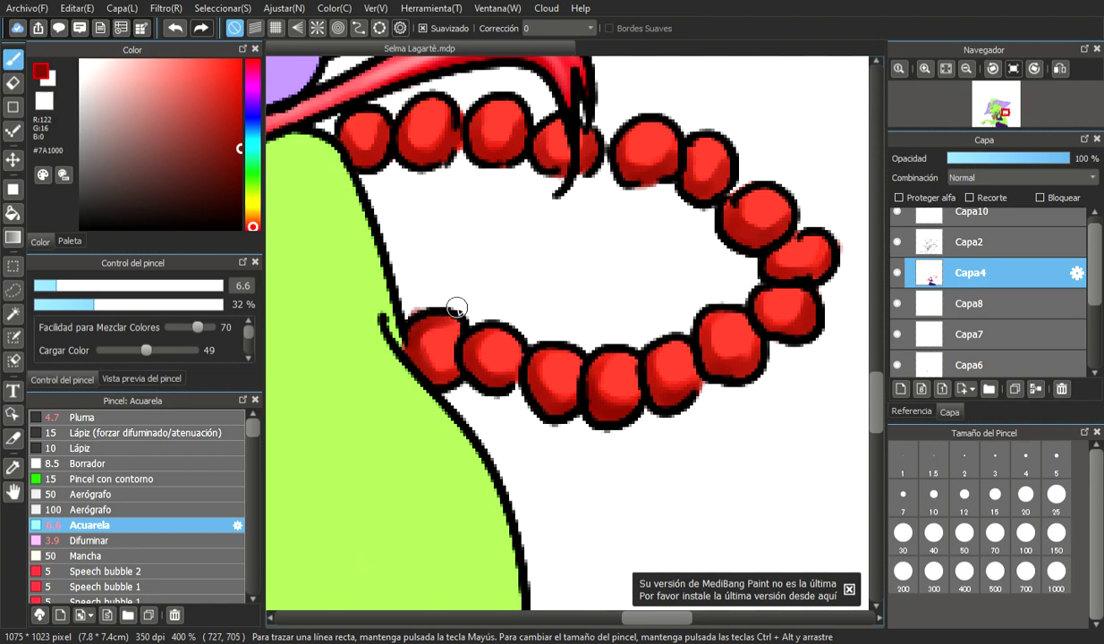
- Choose the pale pink #FCC5BC and highlight the inner-strand beads at brush size 6
{"action": "scroll", "coordinate": [456, 307], "scroll_direction": "down", "scroll_amount": 6}
{"action": "scroll", "coordinate": [400, 430], "scroll_direction": "up", "scroll_amount": 4}
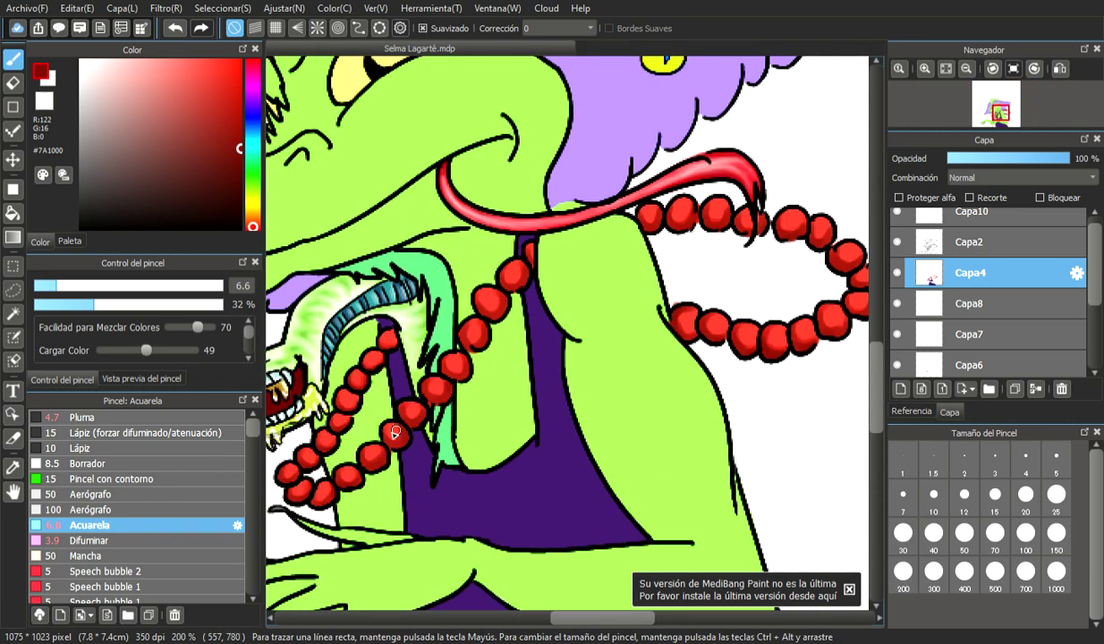
{"action": "scroll", "coordinate": [328, 437], "scroll_direction": "up", "scroll_amount": 2}
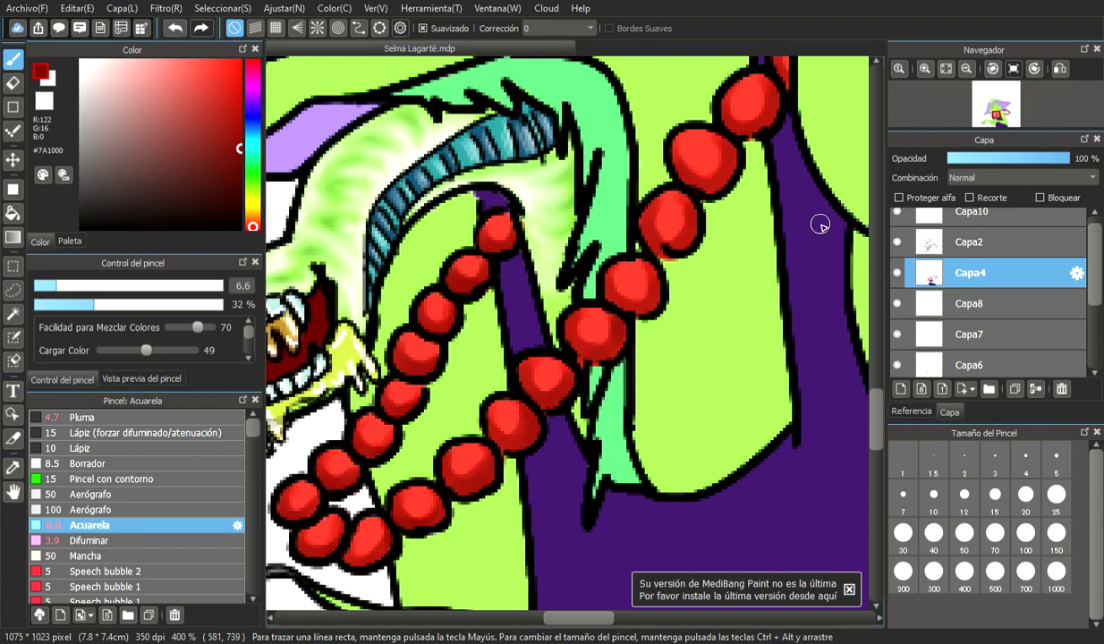
{"action": "left_click", "coordinate": [119, 61]}
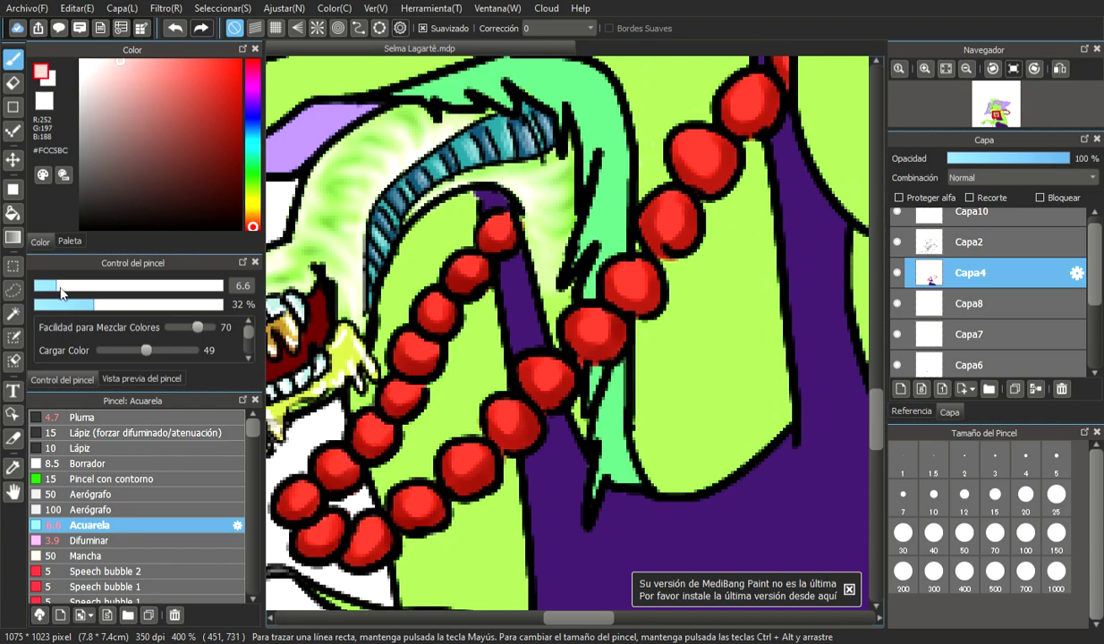
{"action": "left_click_drag", "start_coordinate": [61, 287], "coordinate": [54, 288]}
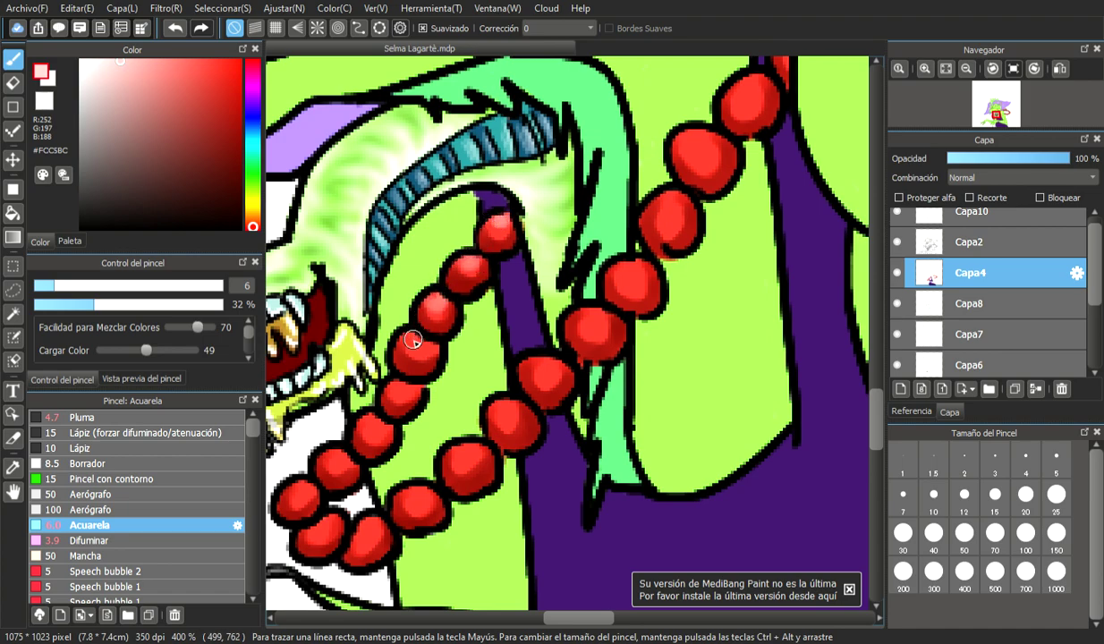
{"action": "scroll", "coordinate": [411, 317], "scroll_direction": "down", "scroll_amount": 3}
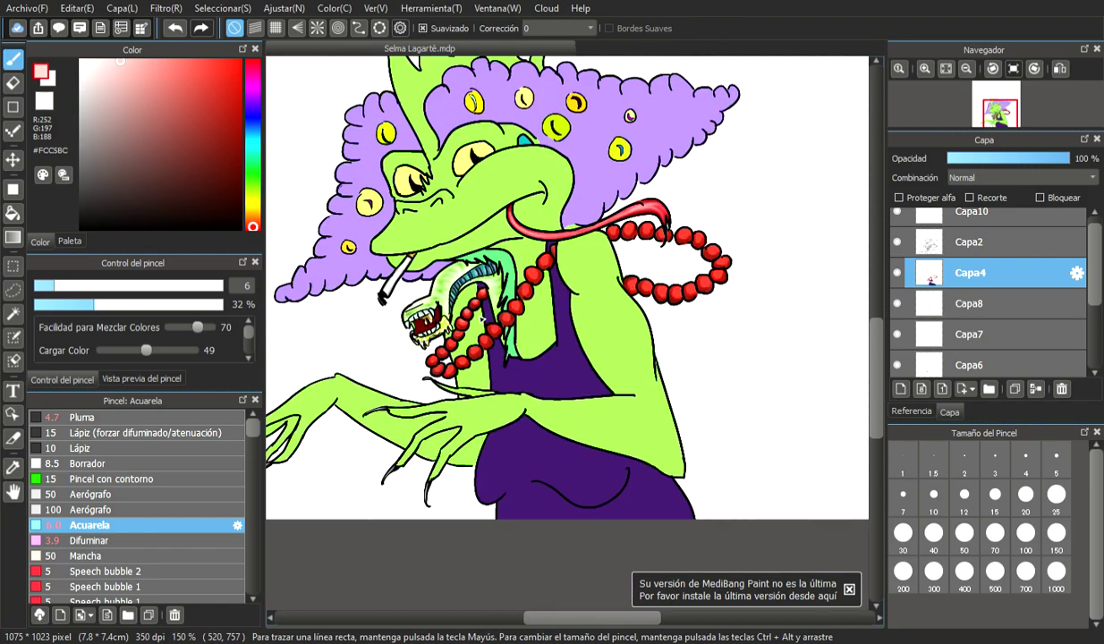
{"action": "scroll", "coordinate": [393, 330], "scroll_direction": "up", "scroll_amount": 2}
{"action": "scroll", "coordinate": [394, 330], "scroll_direction": "up", "scroll_amount": 2}
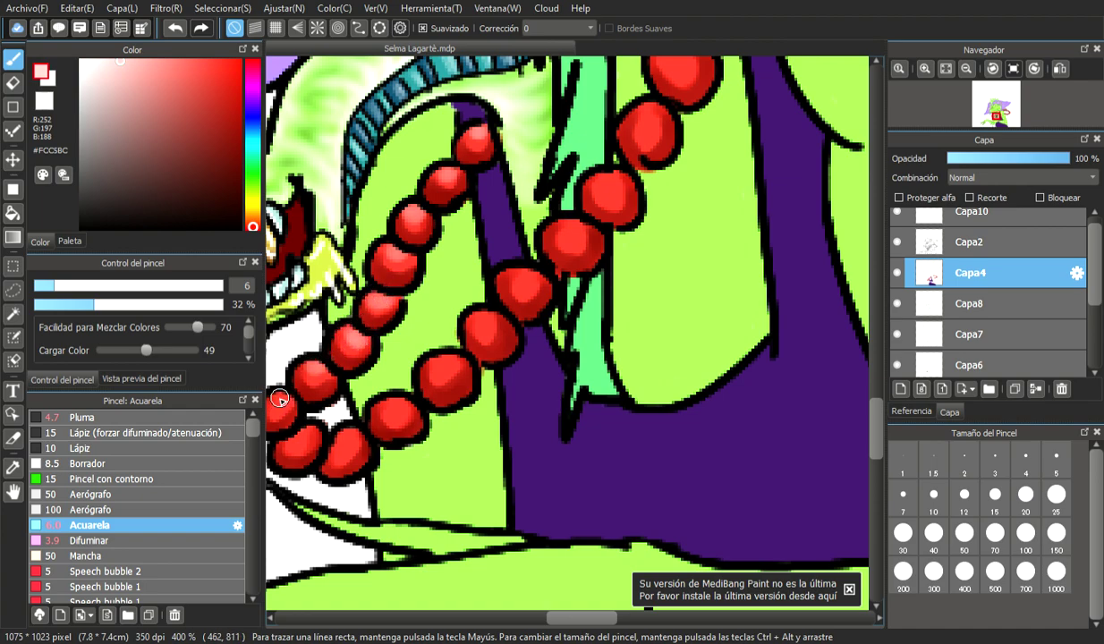
- Highlight the beads at the bottom of the front loop and up the lower outer strand with #FCC5BC at 22% opacity
{"action": "left_click_drag", "start_coordinate": [593, 618], "coordinate": [587, 620]}
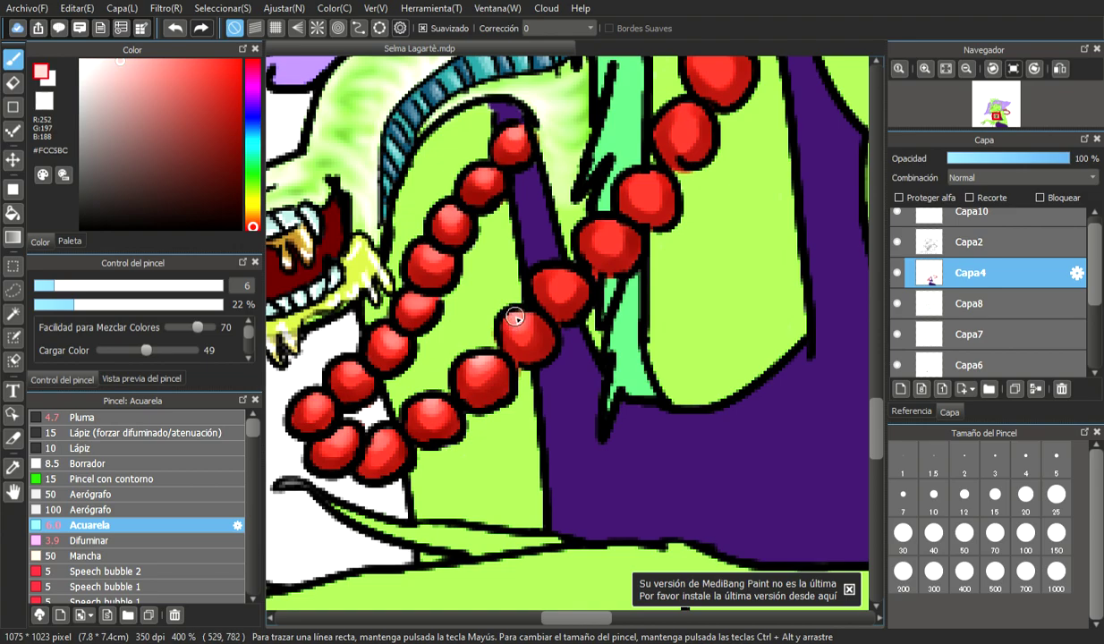
{"action": "scroll", "coordinate": [517, 314], "scroll_direction": "down", "scroll_amount": 1}
{"action": "scroll", "coordinate": [527, 304], "scroll_direction": "down", "scroll_amount": 2}
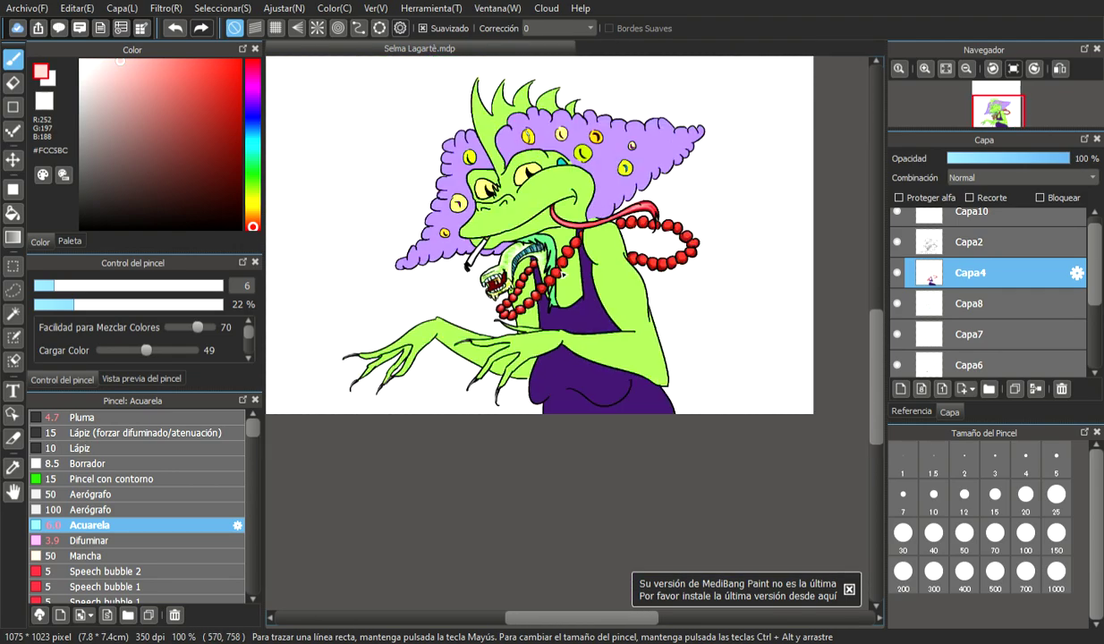
{"action": "scroll", "coordinate": [529, 299], "scroll_direction": "up", "scroll_amount": 4}
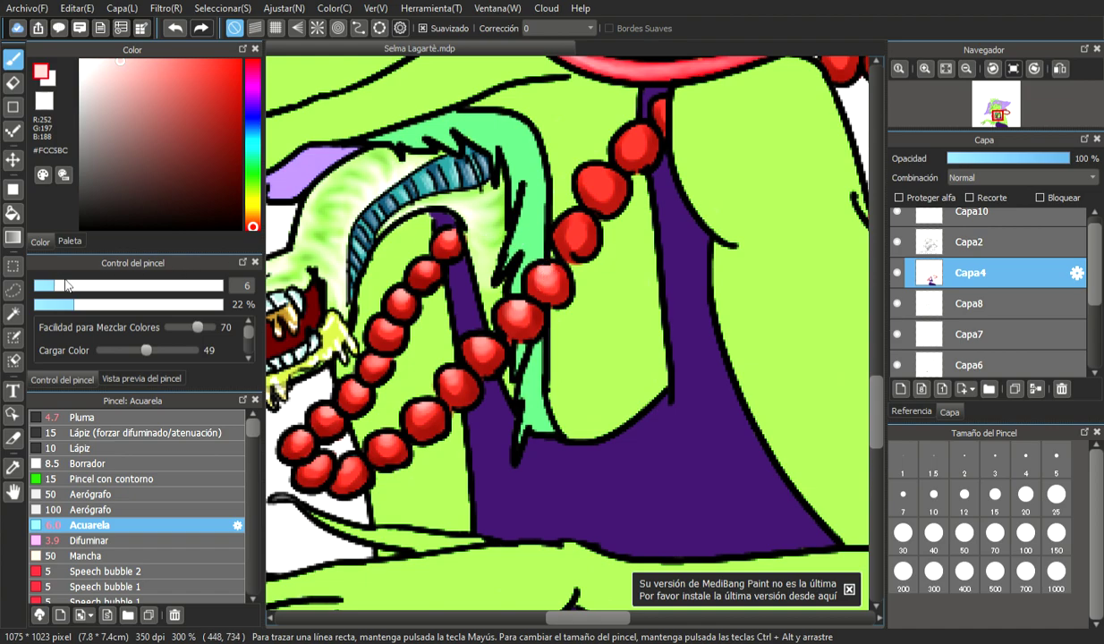
- Highlight the upper beads of the outer front strand with #FCC5BC at 15% opacity, finishing at brush size 6.2
{"action": "left_click_drag", "start_coordinate": [60, 290], "coordinate": [65, 288]}
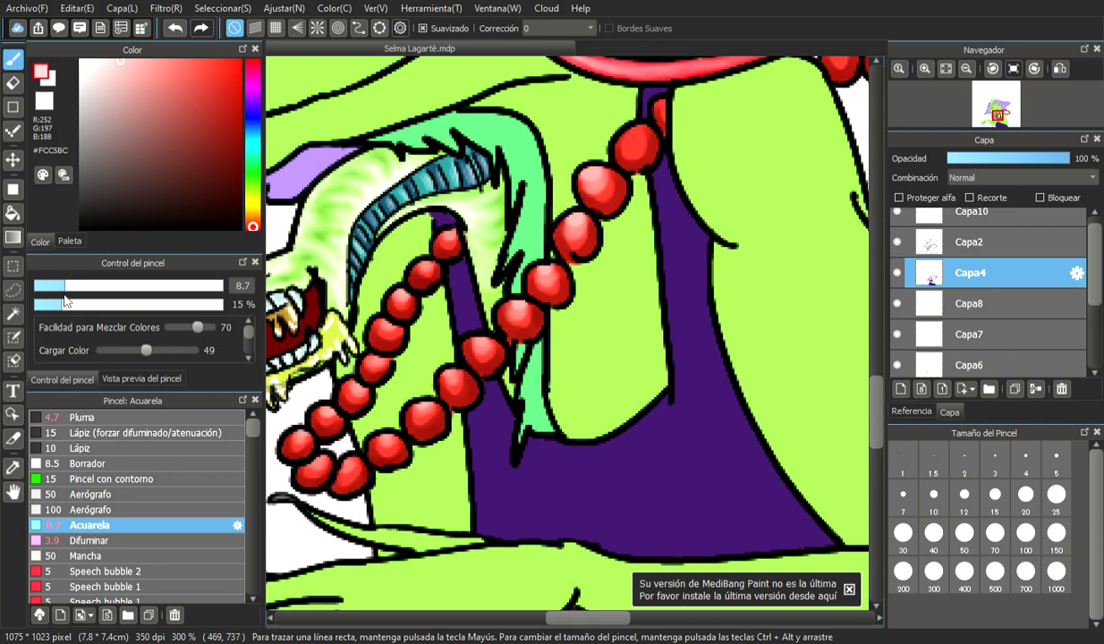
{"action": "left_click_drag", "start_coordinate": [65, 289], "coordinate": [54, 286]}
{"action": "left_click_drag", "start_coordinate": [639, 145], "coordinate": [633, 127]}
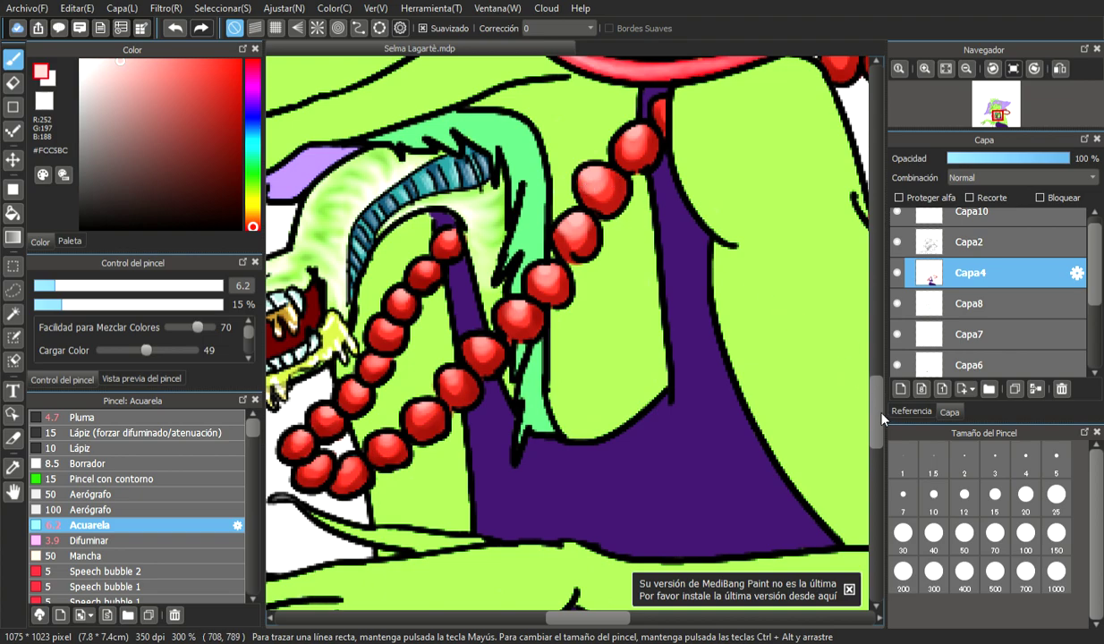
{"action": "left_click_drag", "start_coordinate": [884, 417], "coordinate": [846, 362]}
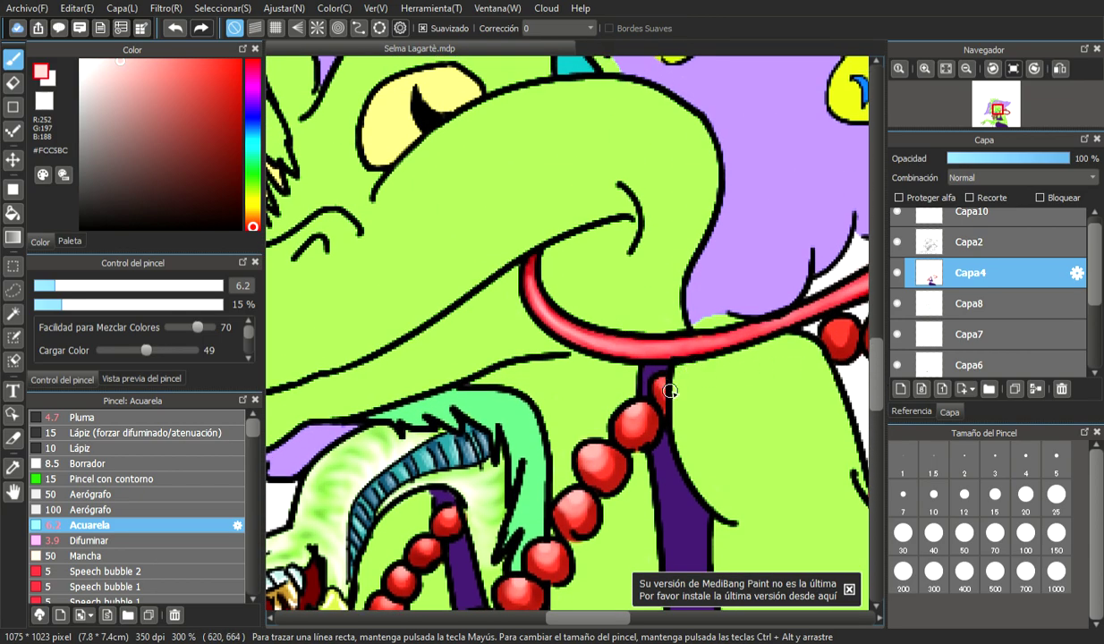
- Highlight the loop beads behind the shoulder with #FCC5BC, using brush size 7.2 and 9% opacity for the outer end and lower row
{"action": "left_click_drag", "start_coordinate": [603, 622], "coordinate": [645, 624]}
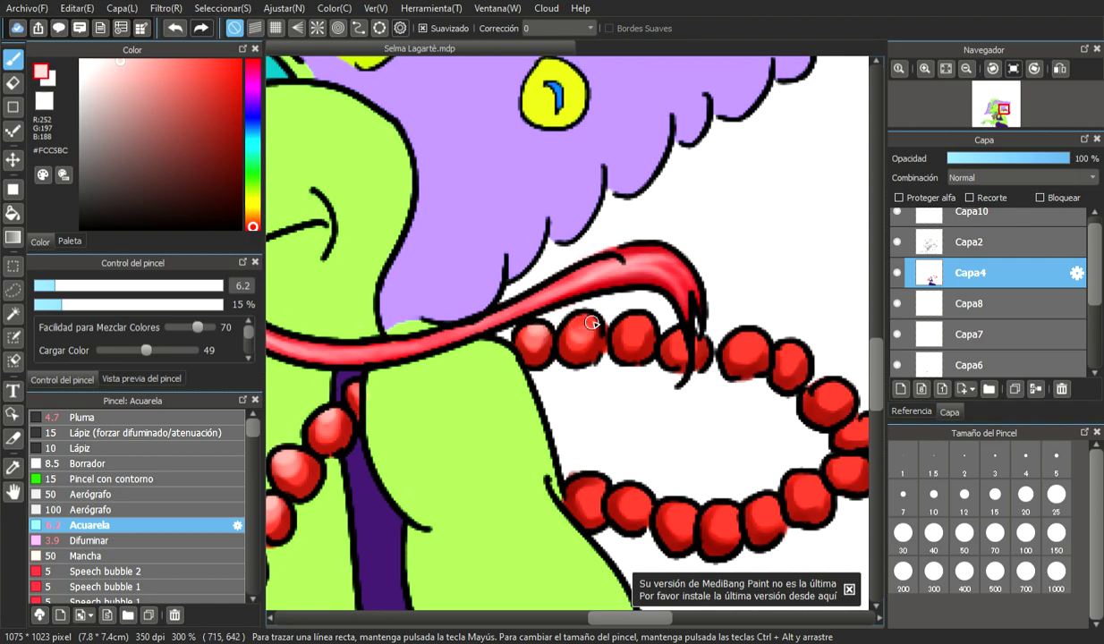
{"action": "mouse_move", "coordinate": [577, 318]}
{"action": "left_mouse_down"}
{"action": "mouse_move", "coordinate": [585, 335]}
{"action": "mouse_move", "coordinate": [601, 324]}
{"action": "mouse_move", "coordinate": [642, 332]}
{"action": "left_mouse_up"}
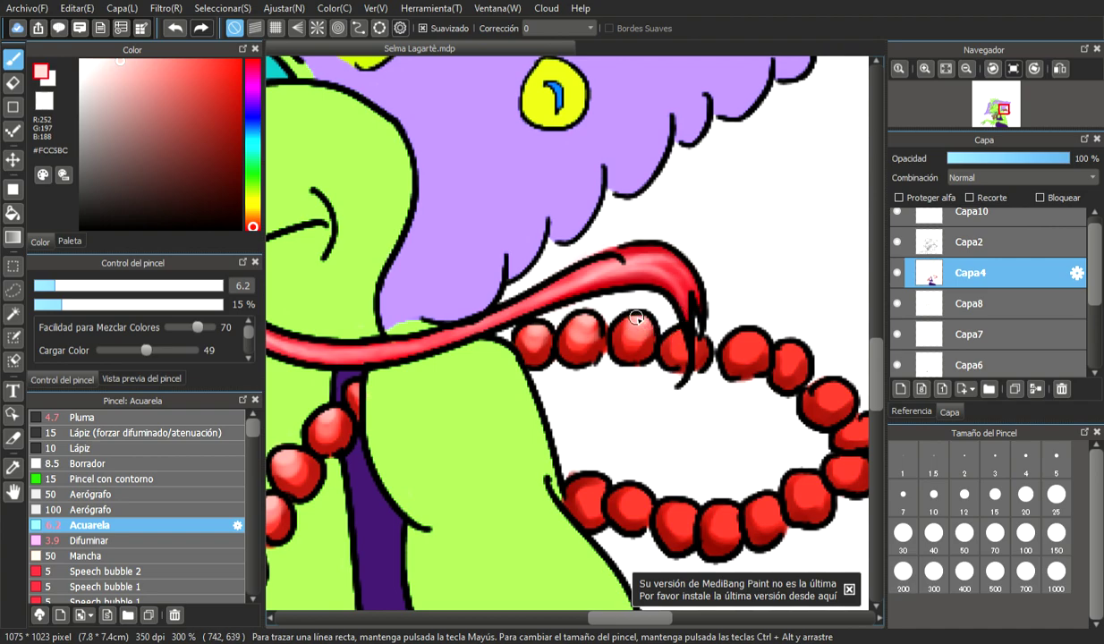
{"action": "left_click_drag", "start_coordinate": [679, 349], "coordinate": [685, 336]}
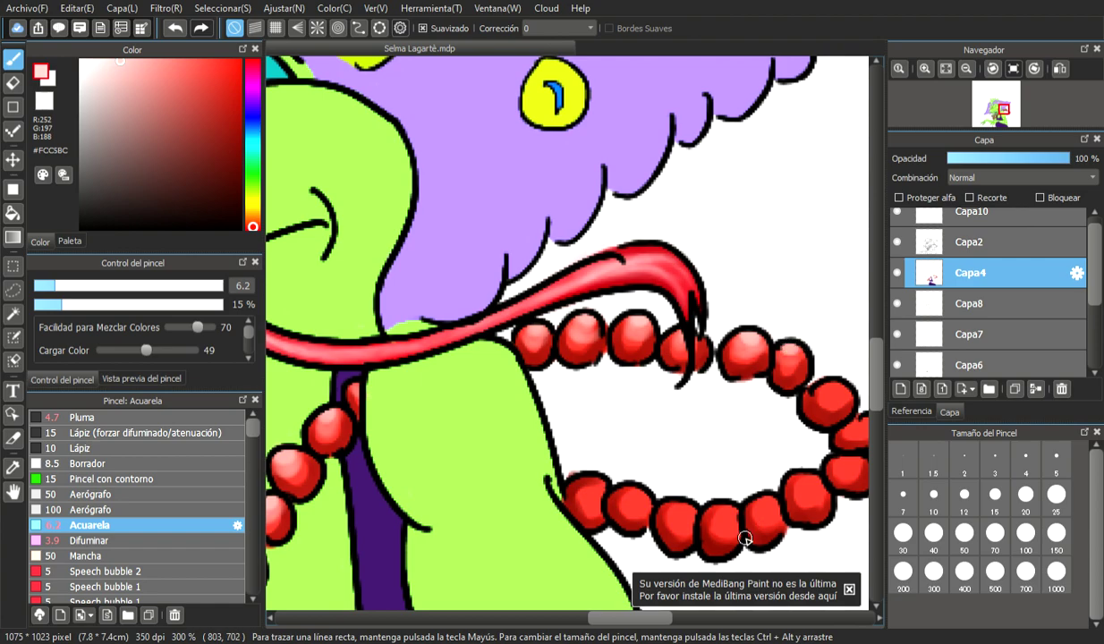
{"action": "left_click_drag", "start_coordinate": [631, 617], "coordinate": [656, 617]}
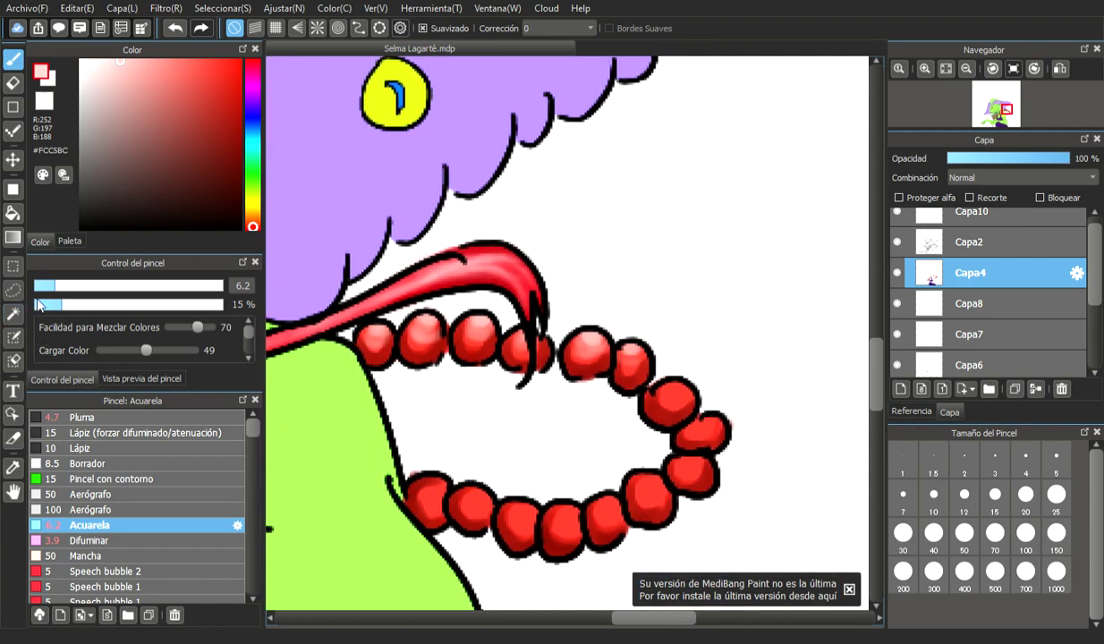
{"action": "left_click_drag", "start_coordinate": [50, 286], "coordinate": [59, 304]}
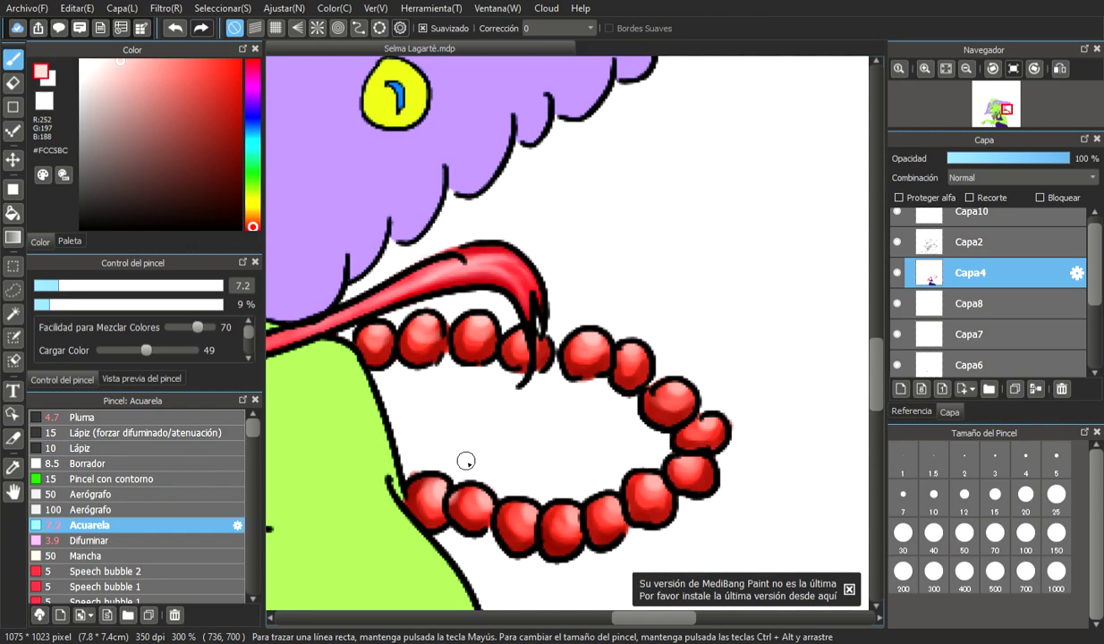
- Review the highlighted bead necklace up close and within the whole drawing
{"action": "scroll", "coordinate": [464, 461], "scroll_direction": "down", "scroll_amount": 4}
{"action": "scroll", "coordinate": [454, 541], "scroll_direction": "down", "scroll_amount": 2}
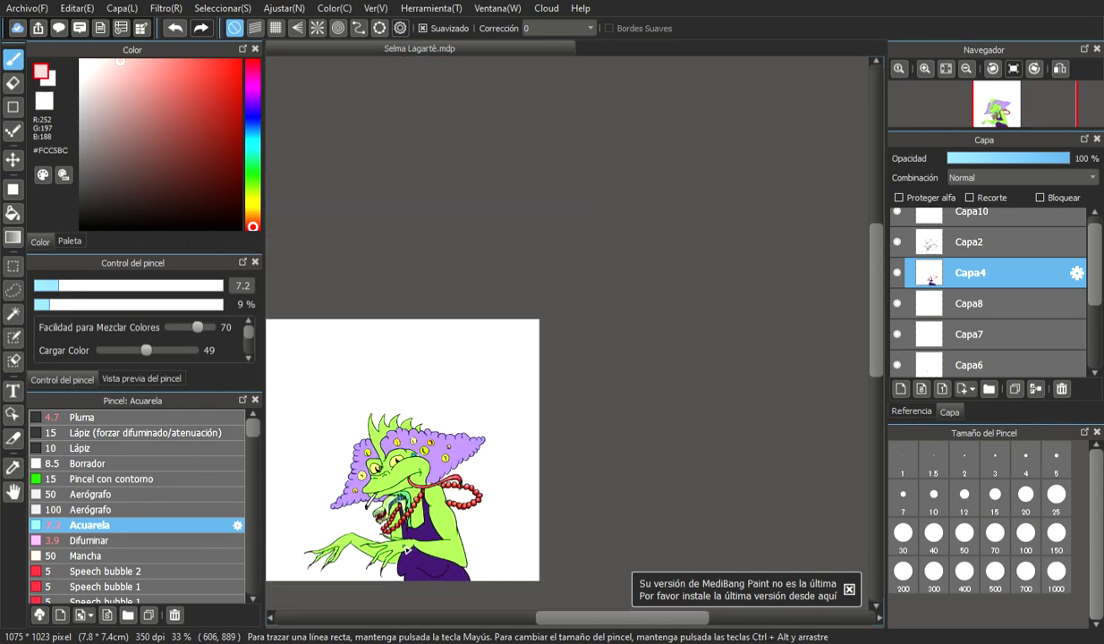
{"action": "left_click_drag", "start_coordinate": [577, 621], "coordinate": [554, 621]}
{"action": "scroll", "coordinate": [460, 546], "scroll_direction": "up", "scroll_amount": 1}
{"action": "scroll", "coordinate": [487, 567], "scroll_direction": "up", "scroll_amount": 3}
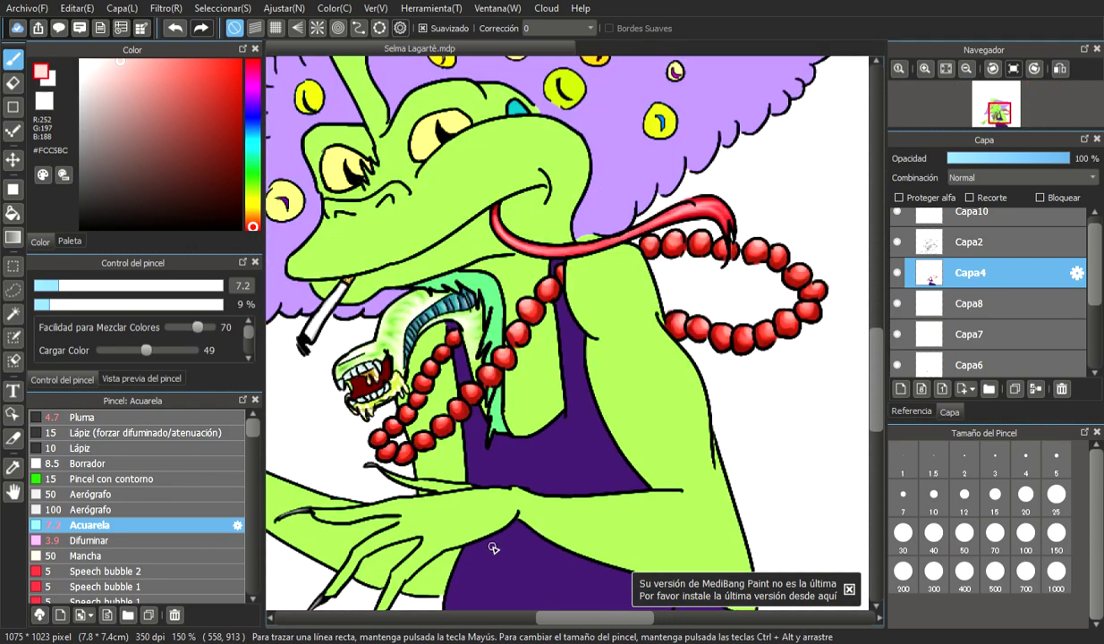
{"action": "scroll", "coordinate": [569, 399], "scroll_direction": "down", "scroll_amount": 3}
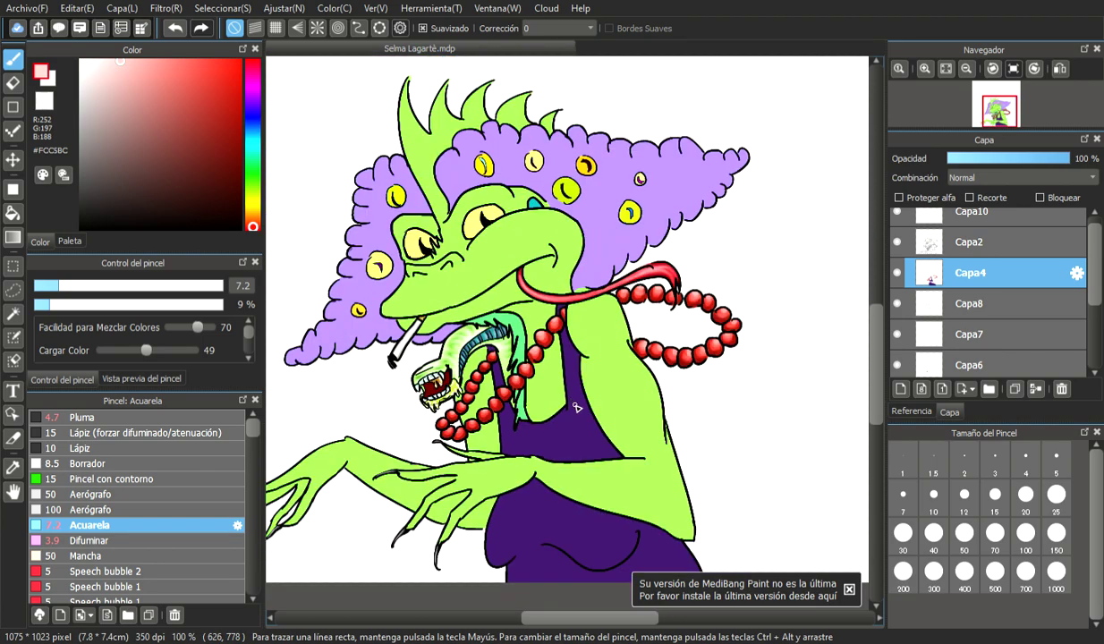
{"action": "scroll", "coordinate": [591, 384], "scroll_direction": "up", "scroll_amount": 3}
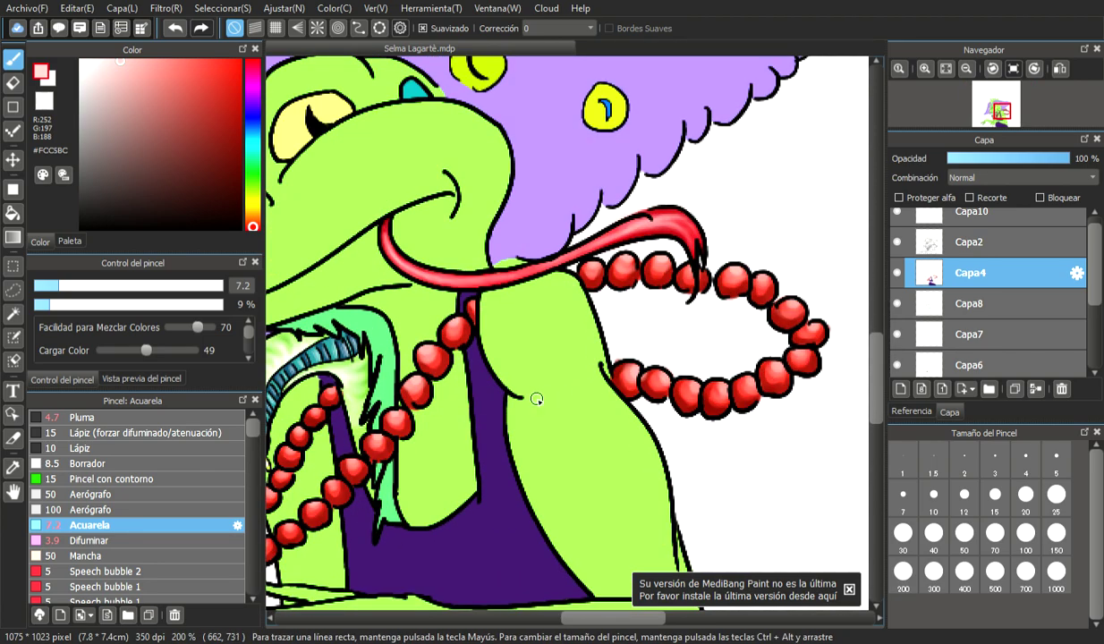
{"action": "scroll", "coordinate": [454, 416], "scroll_direction": "up", "scroll_amount": 2}
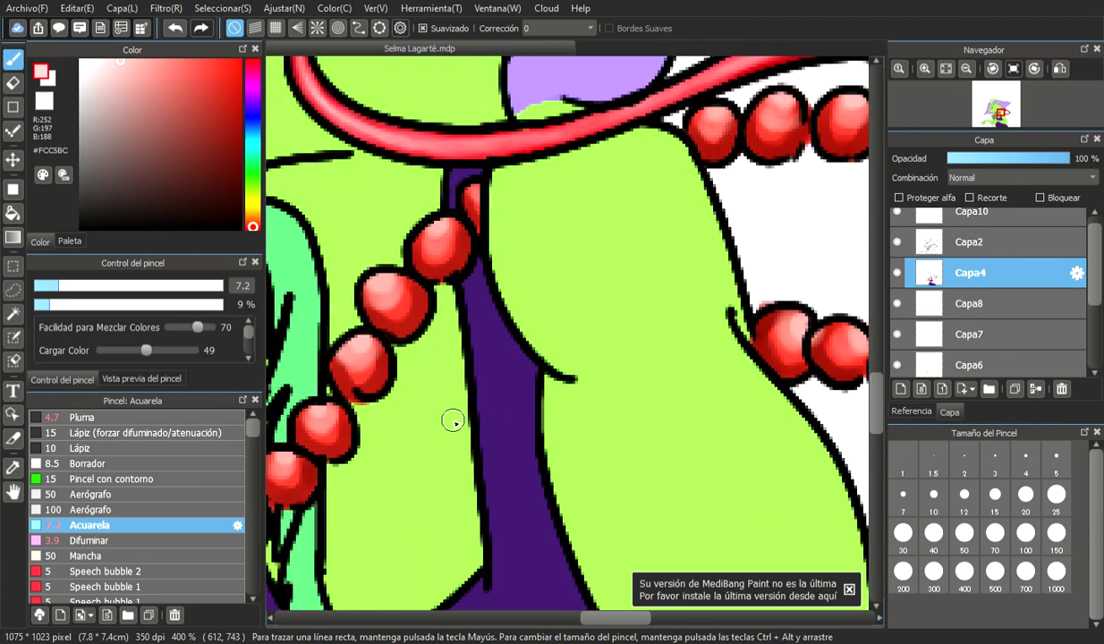
{"action": "scroll", "coordinate": [453, 420], "scroll_direction": "down", "scroll_amount": 5}
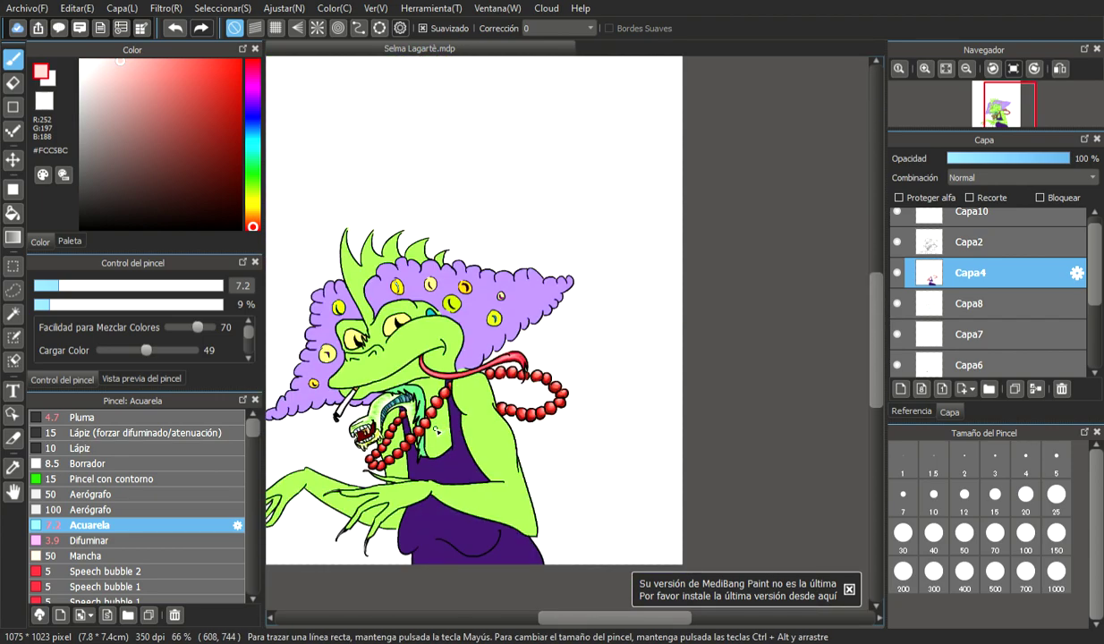
{"action": "left_click_drag", "start_coordinate": [581, 617], "coordinate": [557, 617]}
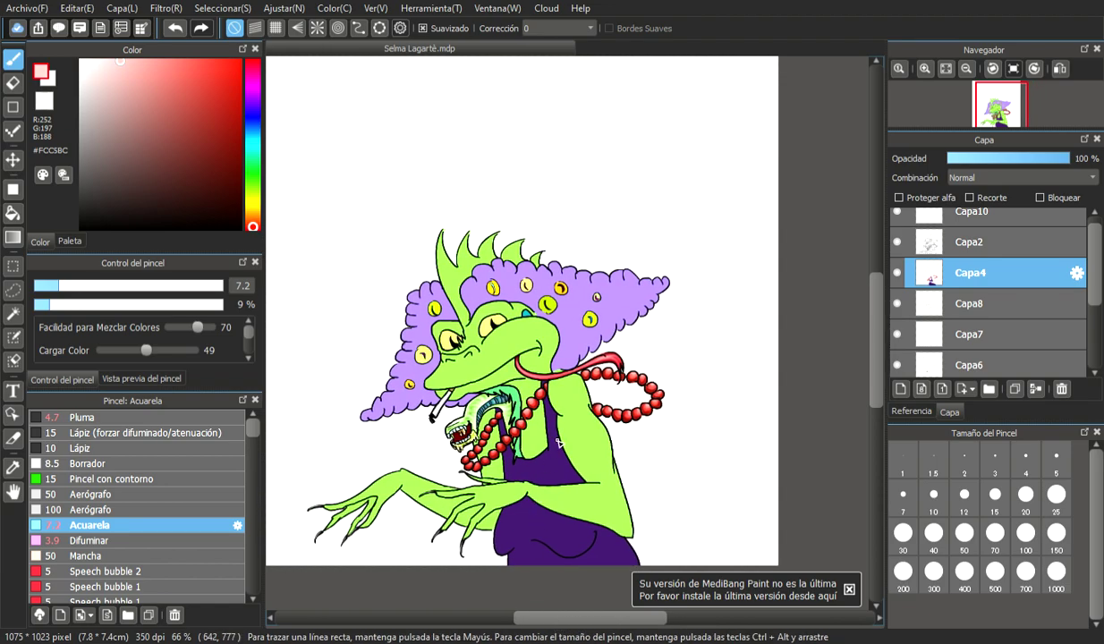